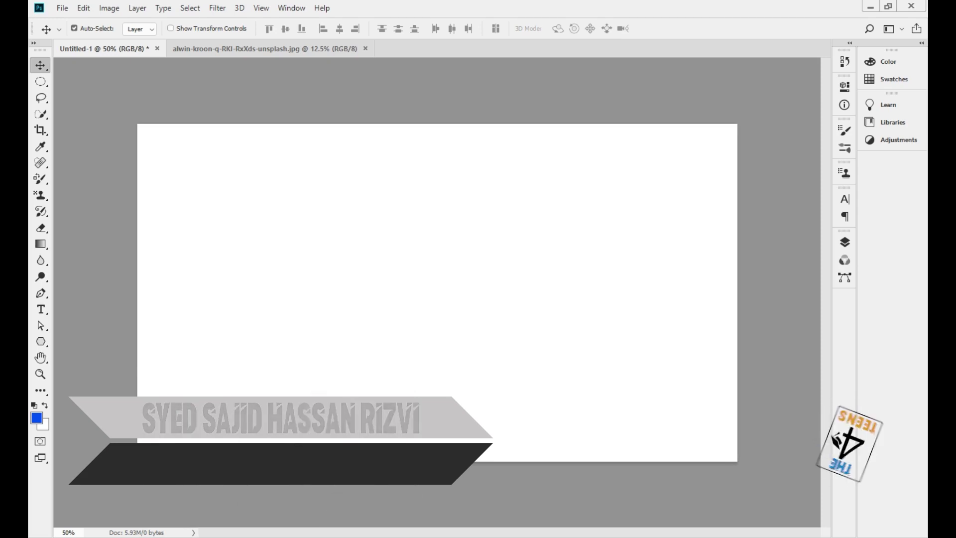
Activate the Pen tool in Shape mode and view its fill colour options
click(41, 294)
click(42, 297)
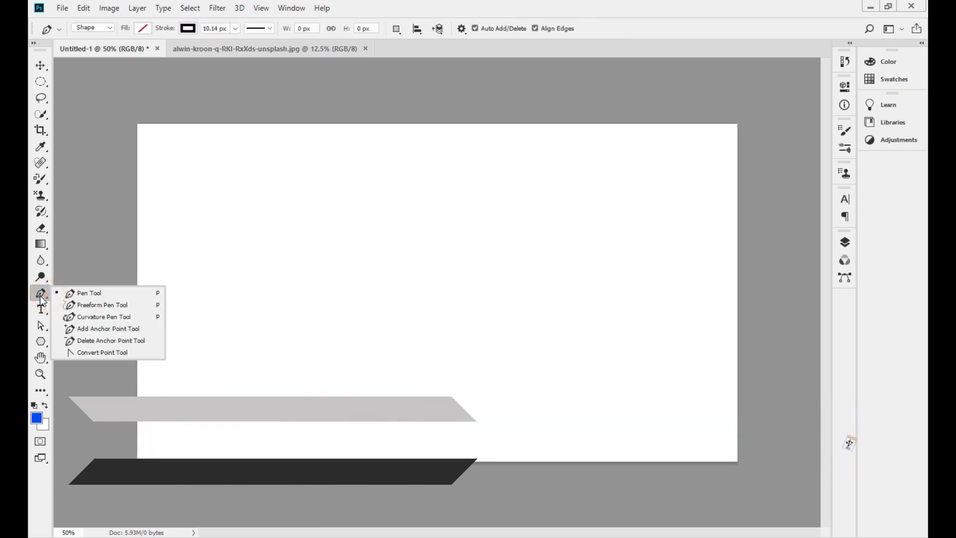
click(94, 297)
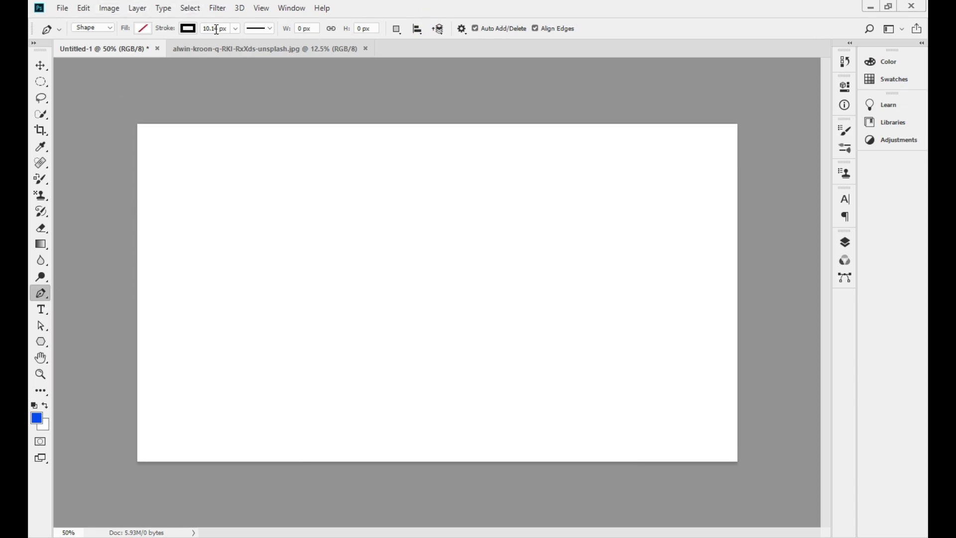
click(94, 28)
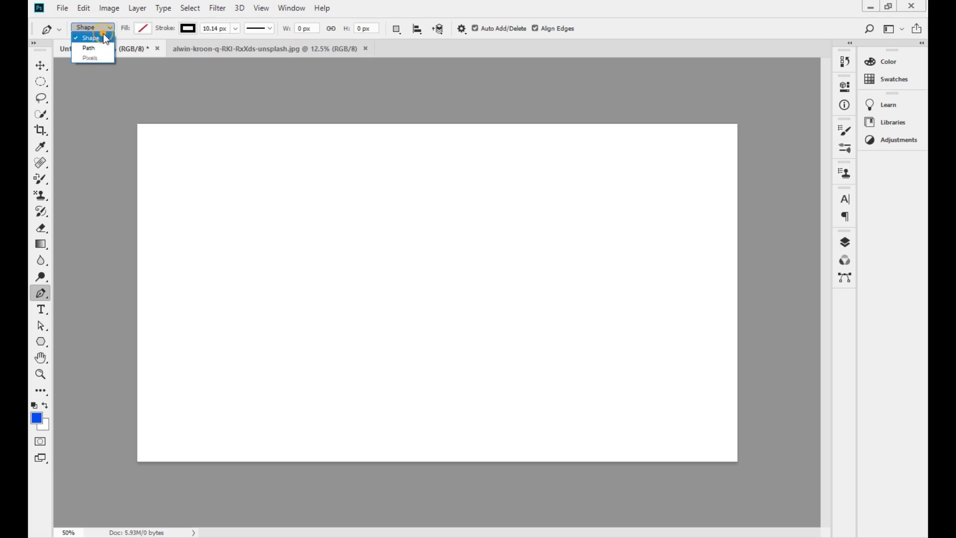
click(104, 35)
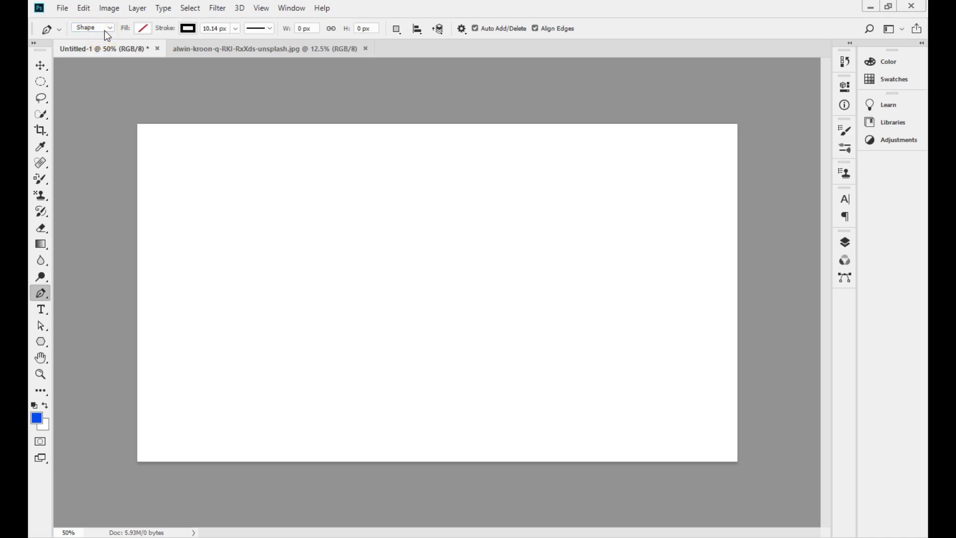
click(143, 29)
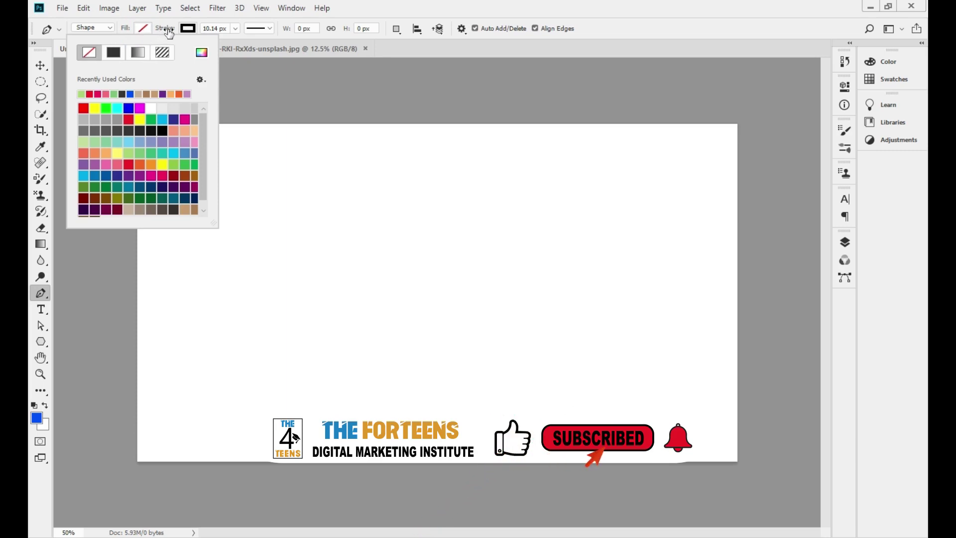
click(144, 29)
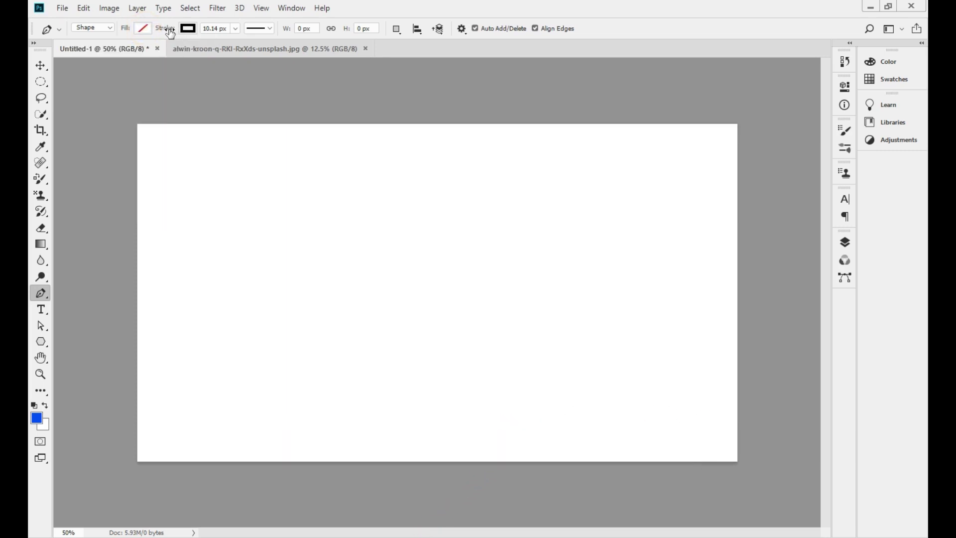
Switch the Pen tool to Path mode to compare its options, and return it to Shape mode
click(85, 29)
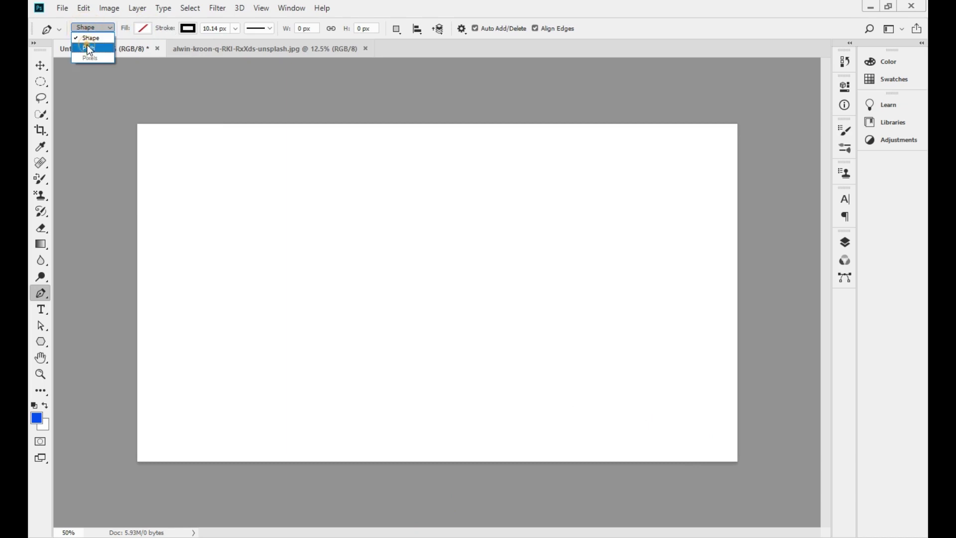
click(87, 44)
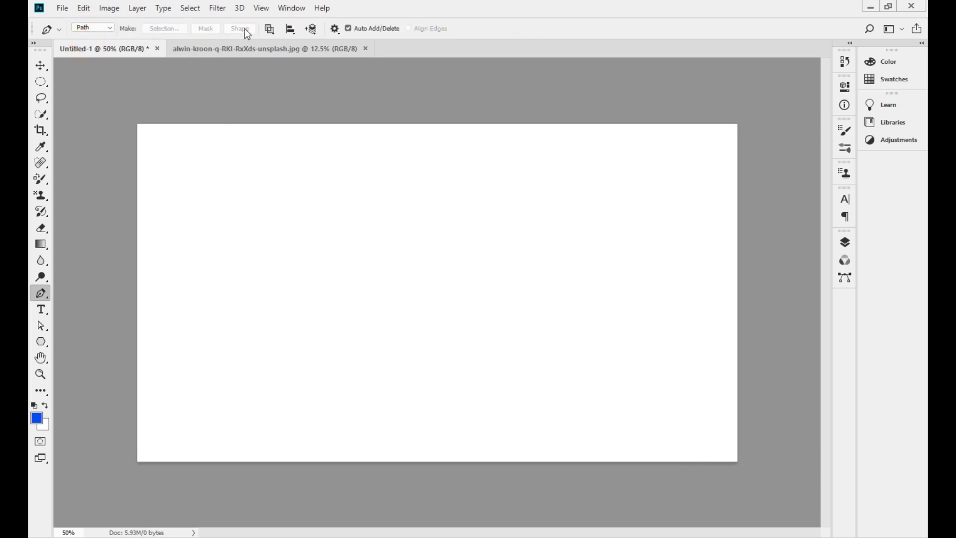
click(108, 29)
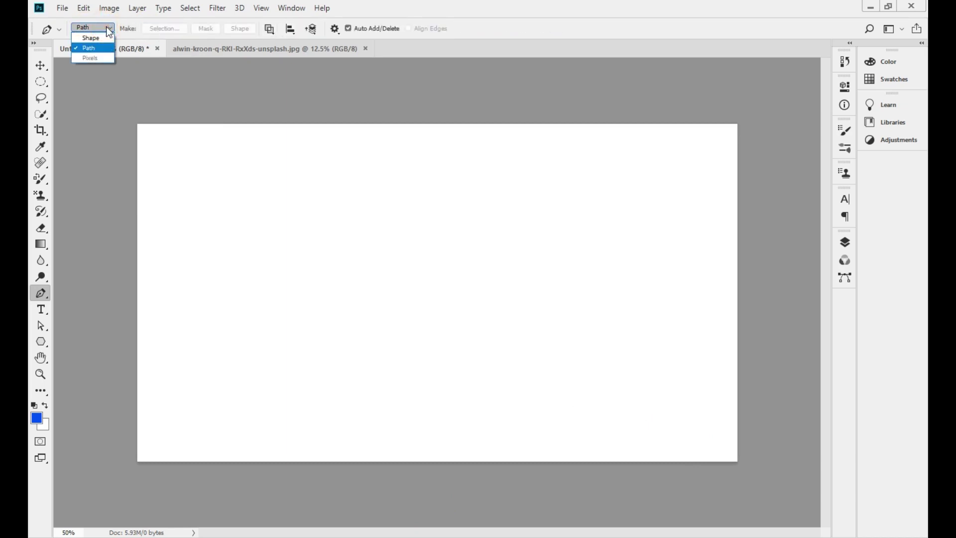
click(104, 38)
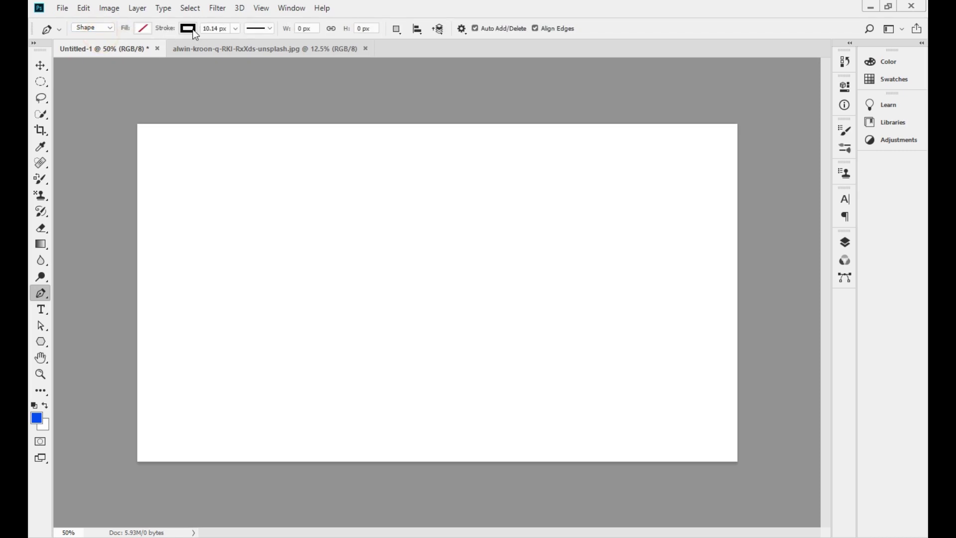
View the stroke colour choices and set the stroke width to 7.41 px
click(188, 30)
click(181, 30)
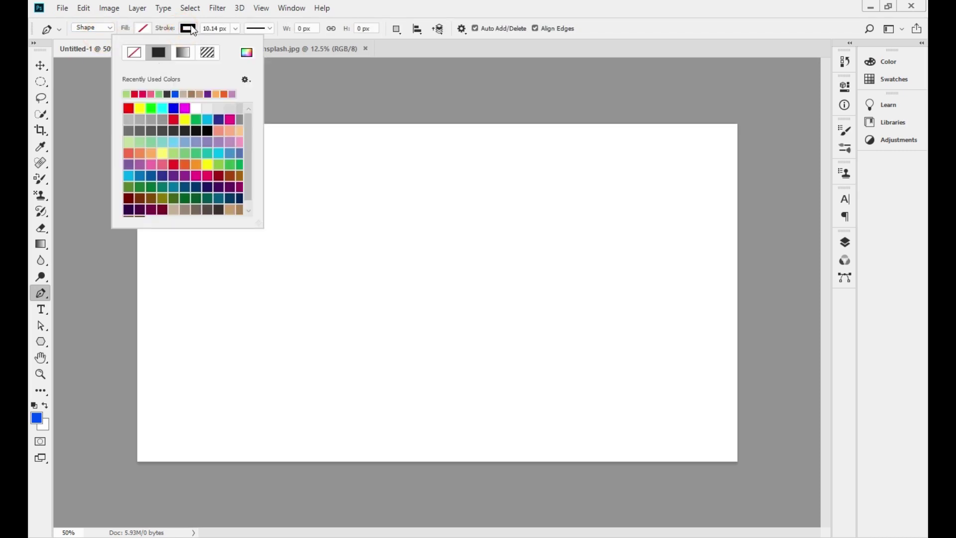
click(192, 30)
click(235, 30)
mouse_move(235, 42)
mouse_down()
mouse_move(266, 47)
mouse_move(234, 49)
mouse_up()
click(234, 31)
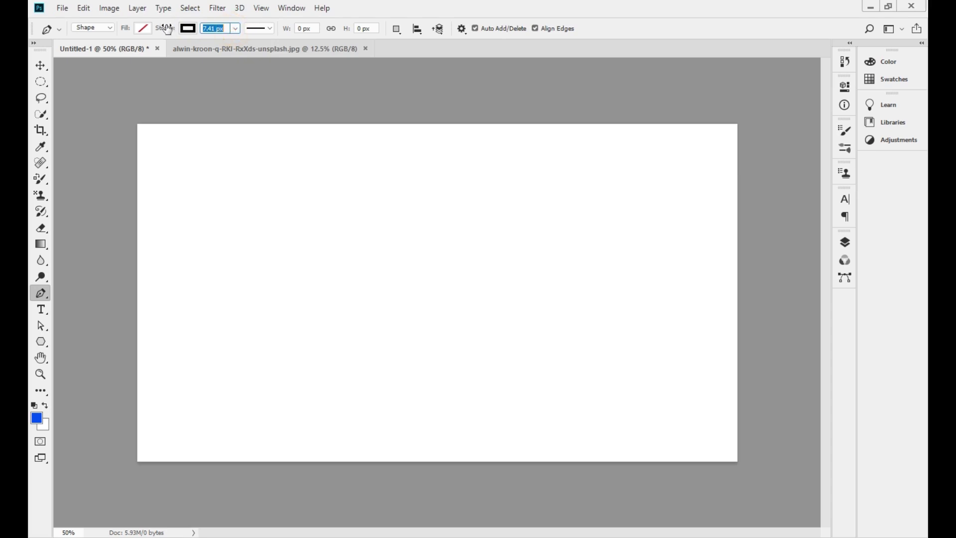
Examine the stroke's line types and its alignment, caps and corners choices, keeping the solid line
click(270, 31)
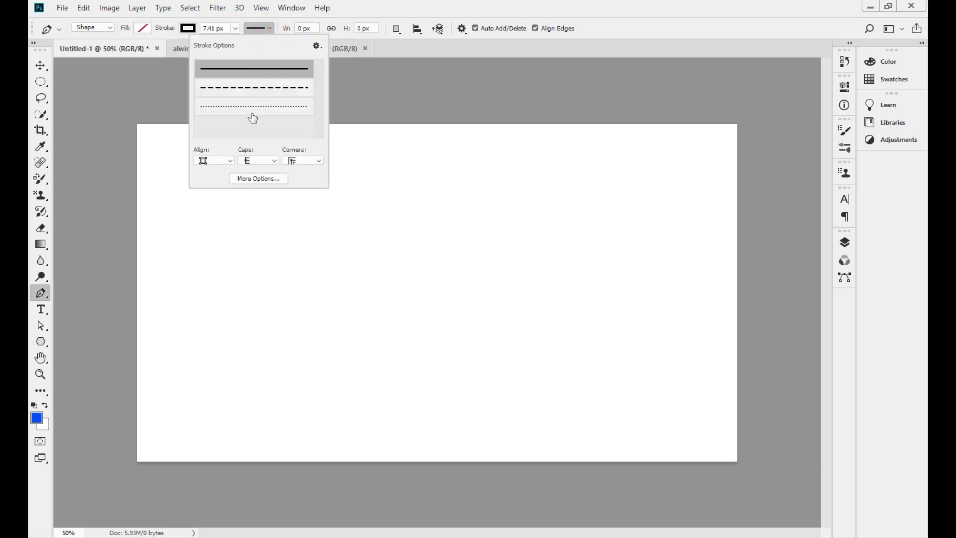
click(231, 164)
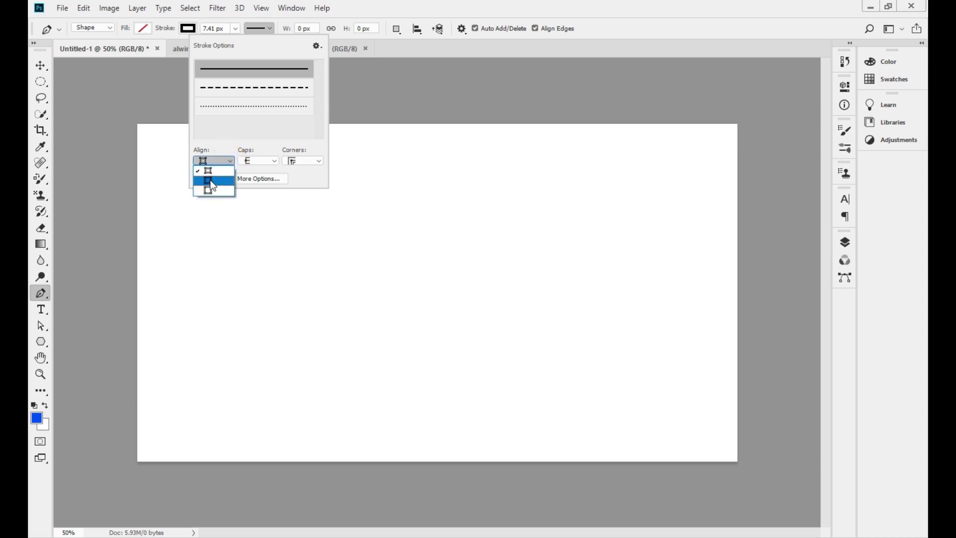
click(234, 160)
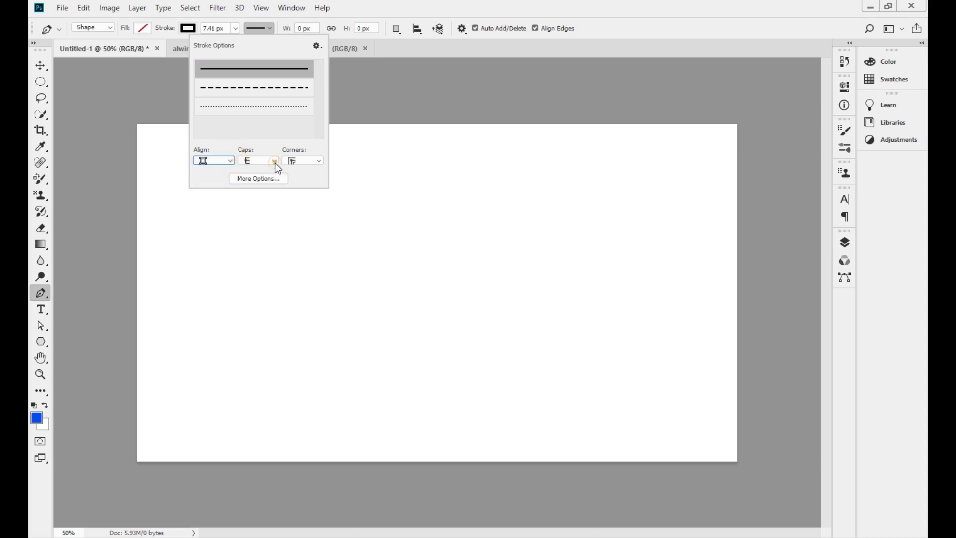
click(275, 161)
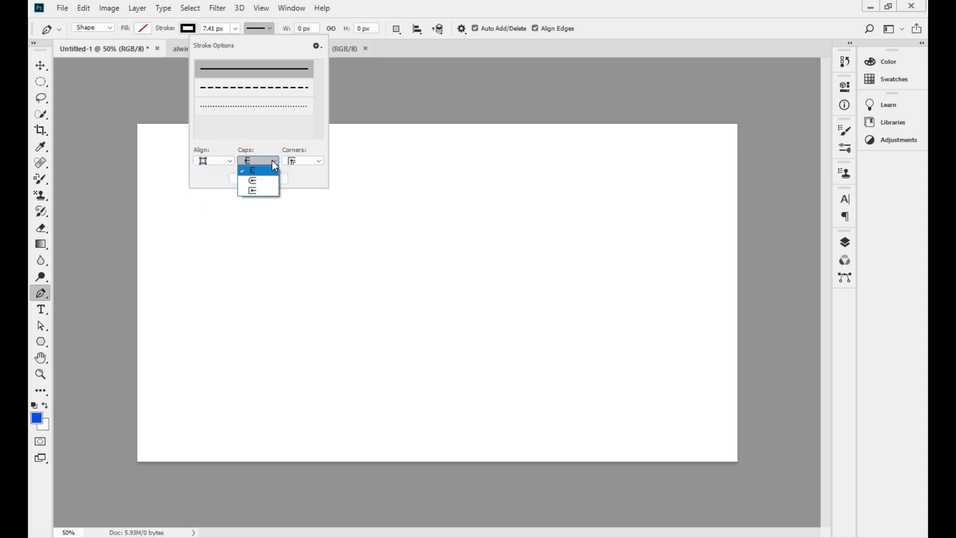
click(270, 161)
click(321, 162)
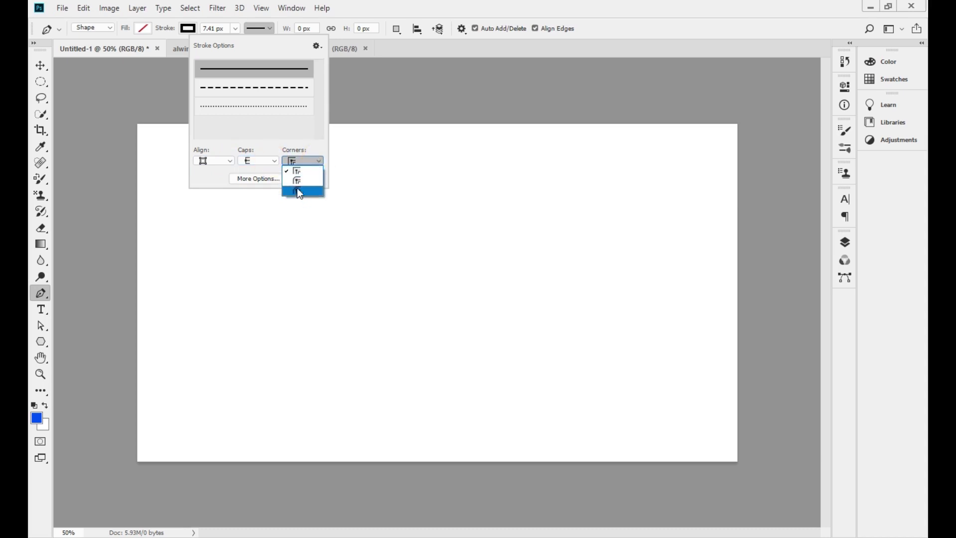
click(304, 168)
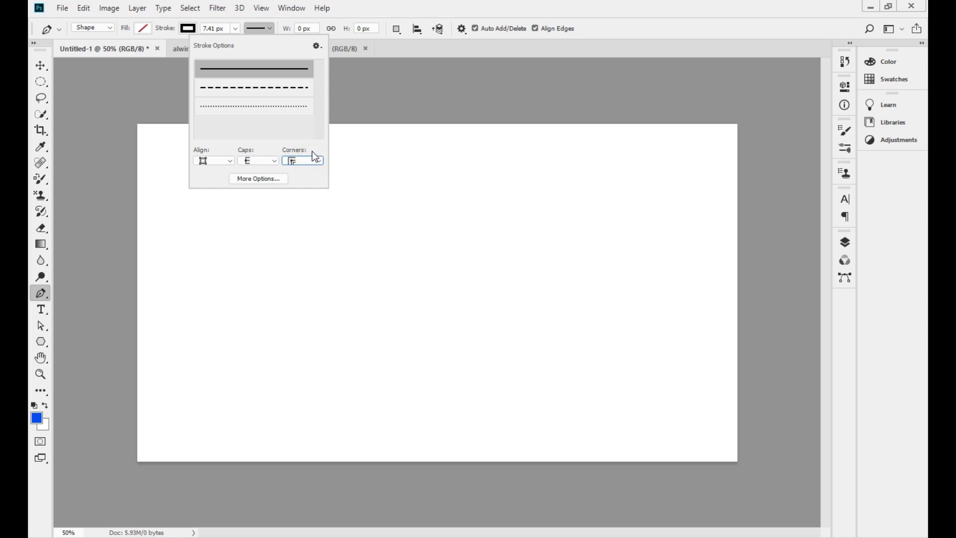
click(266, 30)
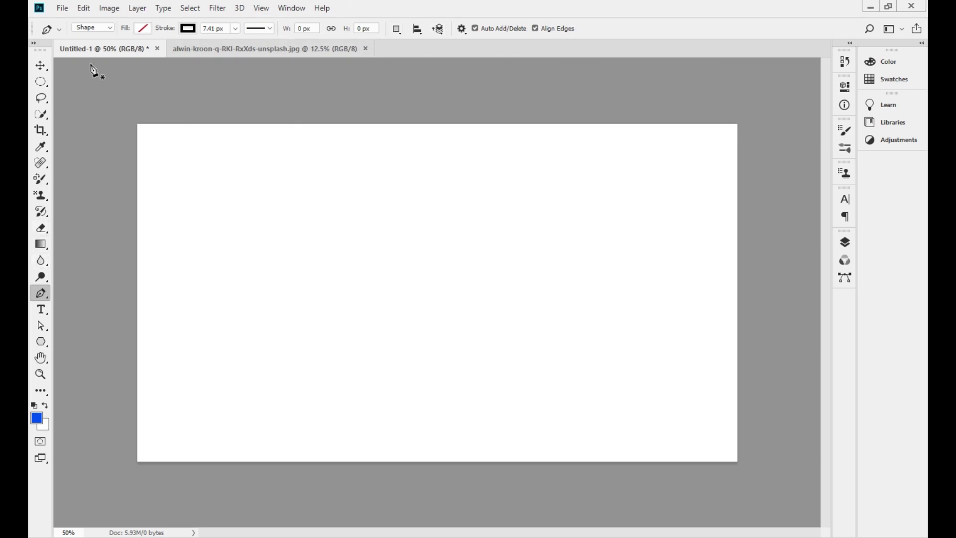
Keep Shape mode and draw a closed triangle about 350 px wide and 438 px high on the left part of the canvas
click(107, 30)
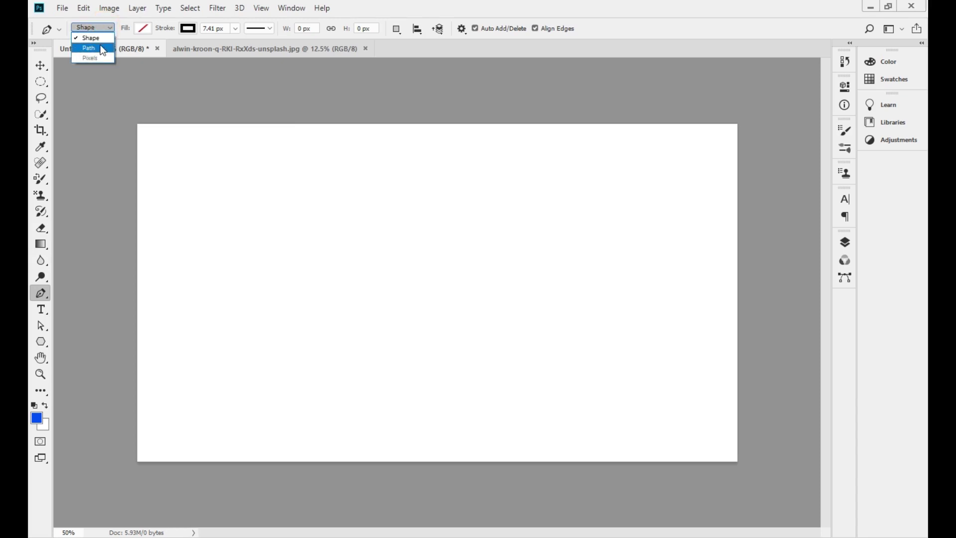
click(104, 27)
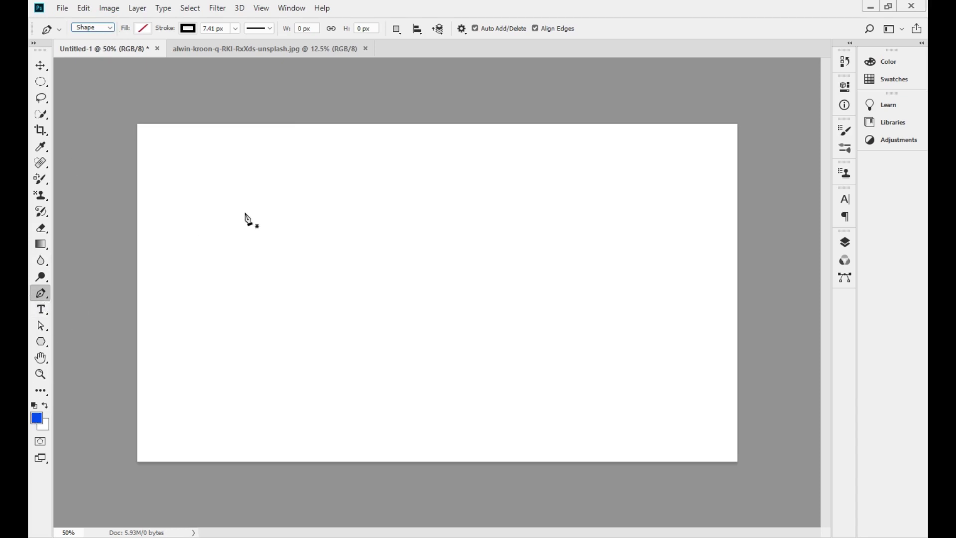
click(265, 191)
click(208, 327)
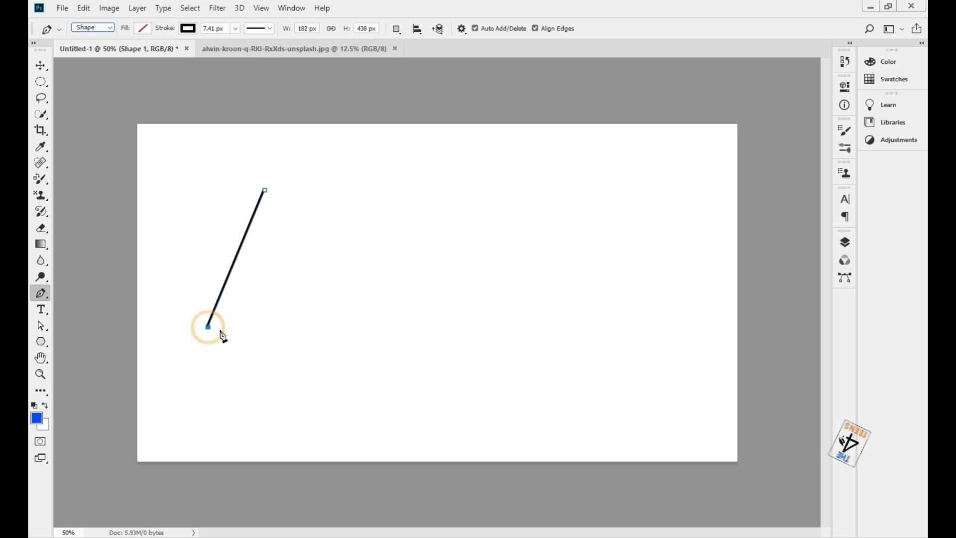
click(318, 327)
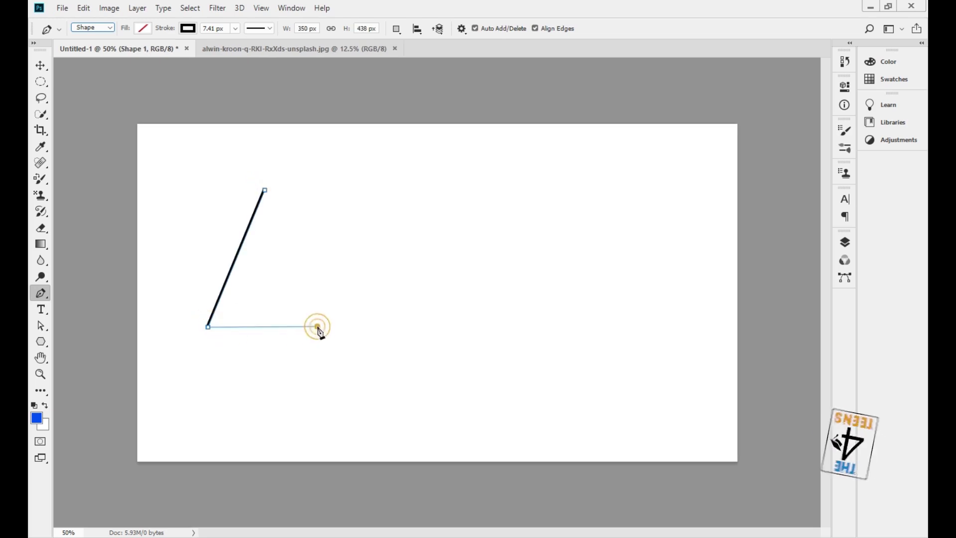
click(266, 191)
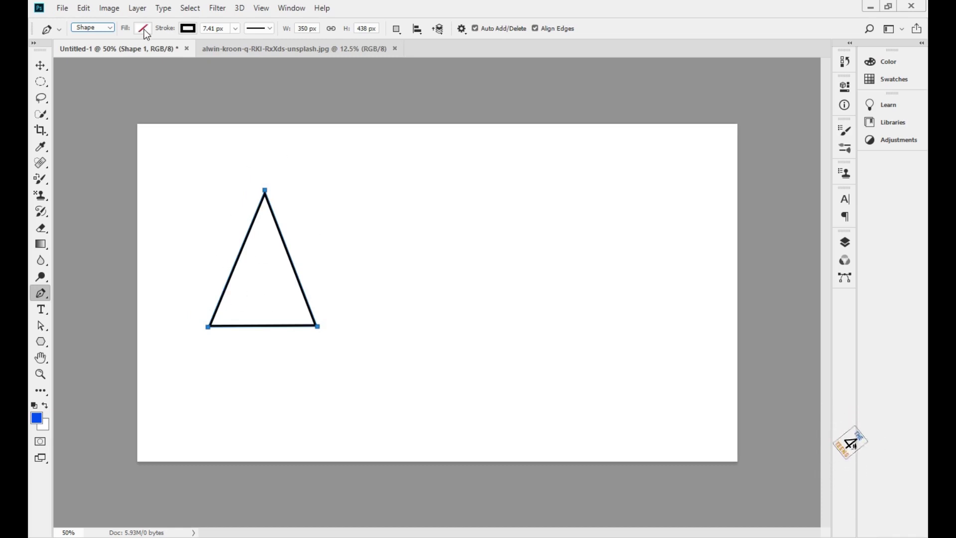
Show the layers and move the triangle's shape layer slightly up and to the left with the Move tool
click(847, 241)
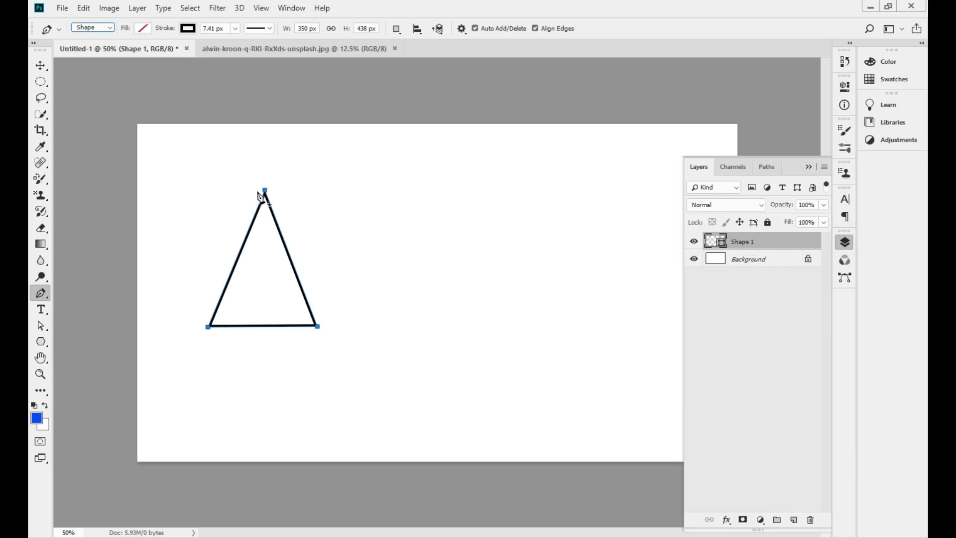
click(215, 309)
key(v)
click(331, 200)
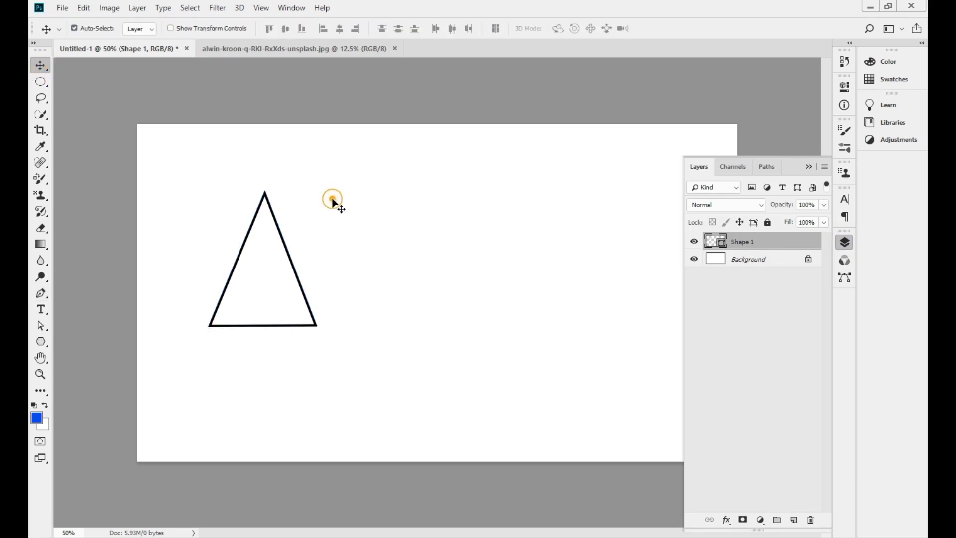
click(718, 243)
mouse_move(282, 242)
mouse_down()
mouse_move(355, 251)
mouse_move(275, 235)
mouse_up()
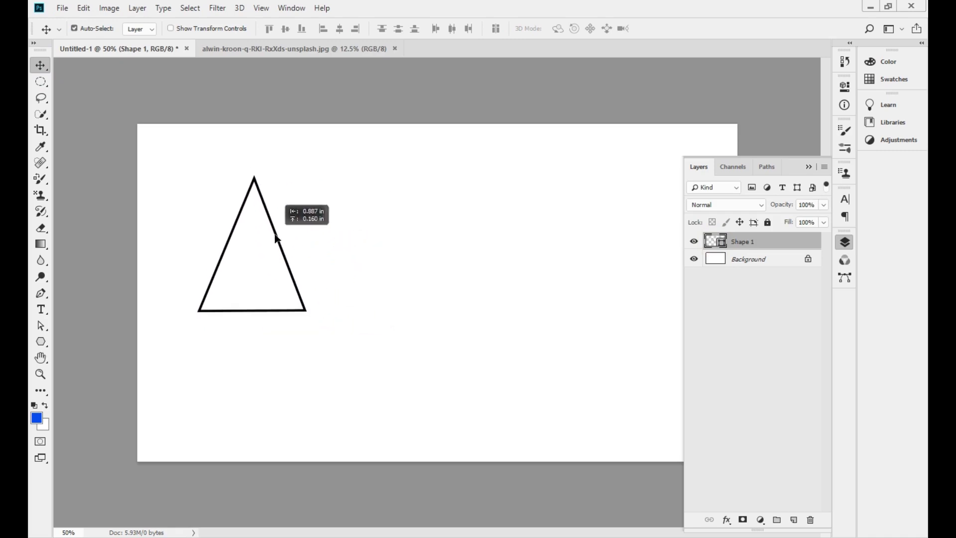
Set the foreground colour to bright red, and select the triangle's layer before hiding the layers
click(36, 419)
drag(602, 125, 607, 70)
click(713, 60)
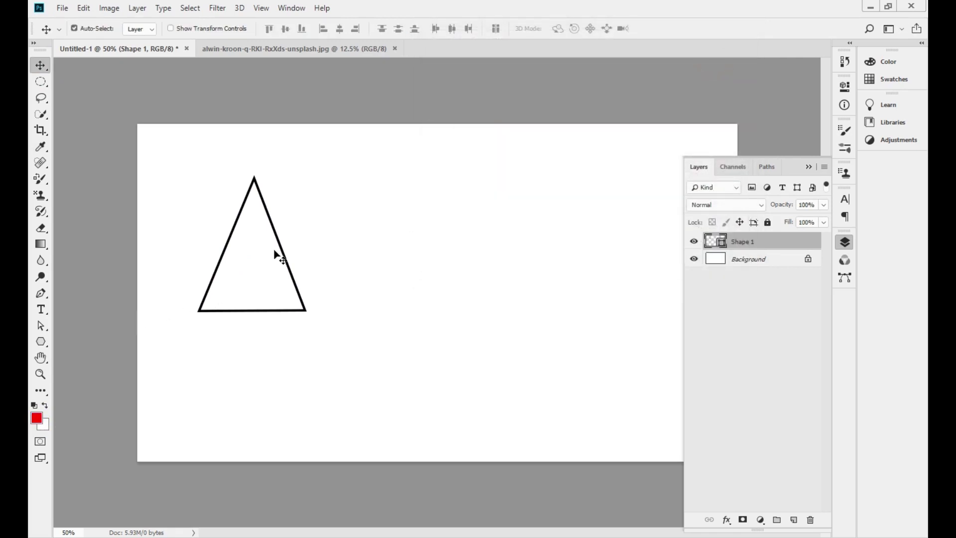
click(748, 242)
click(810, 167)
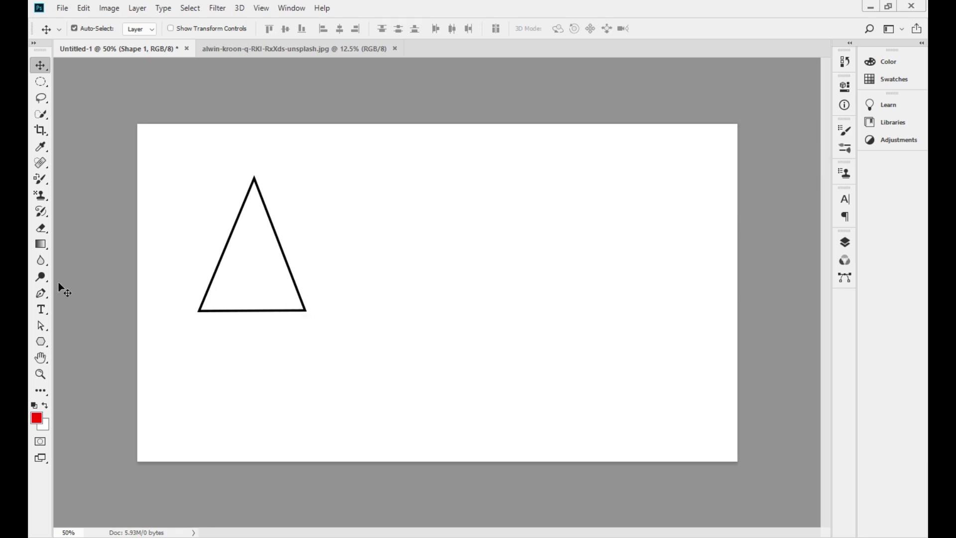
Select the whole triangle path with the Path Selection tool and reposition it slightly lower and further left on the canvas
click(45, 334)
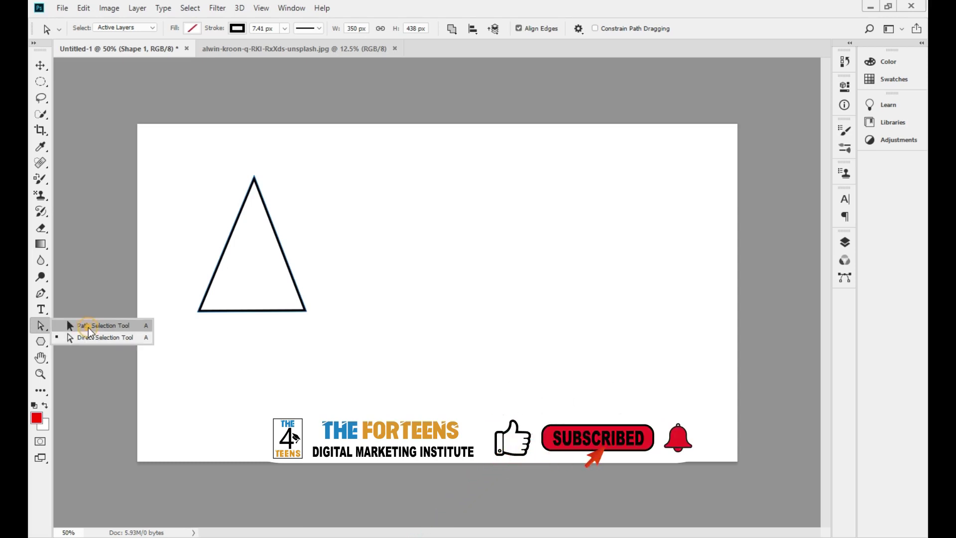
click(89, 326)
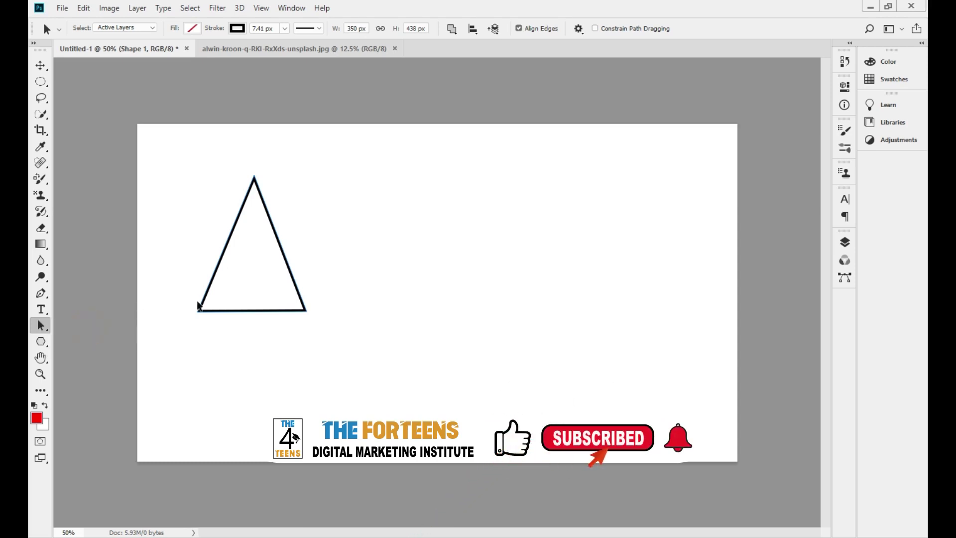
click(251, 311)
drag(228, 250, 251, 257)
drag(263, 184, 213, 190)
drag(285, 328, 306, 309)
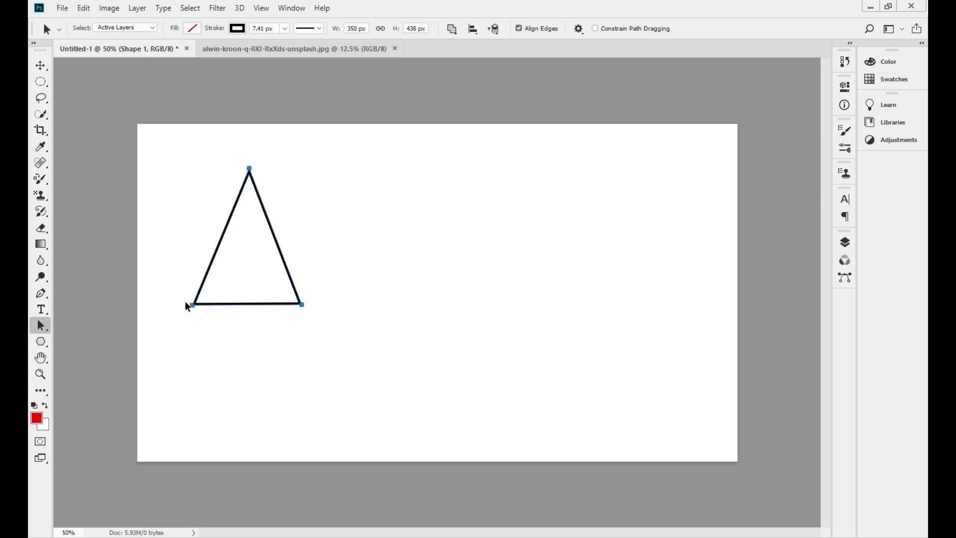
drag(195, 309, 193, 335)
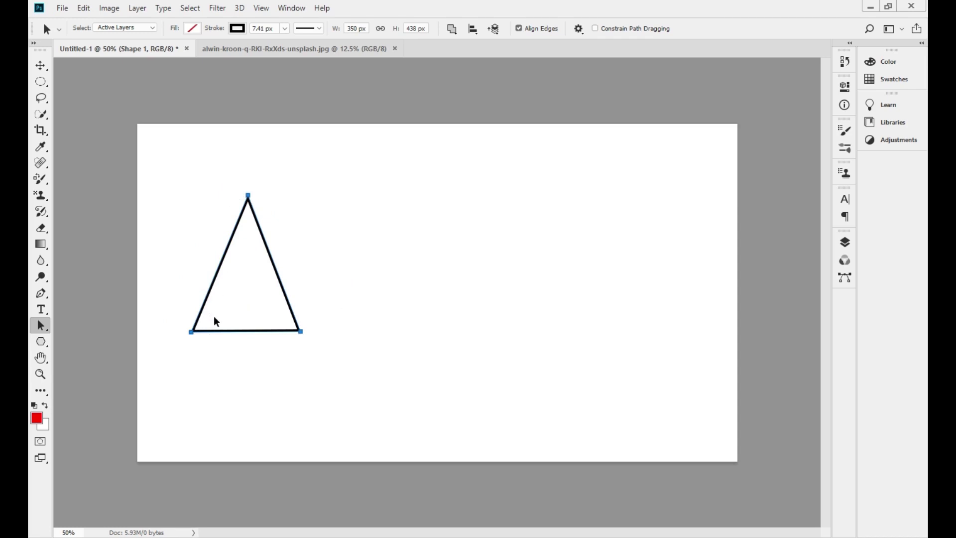
click(267, 222)
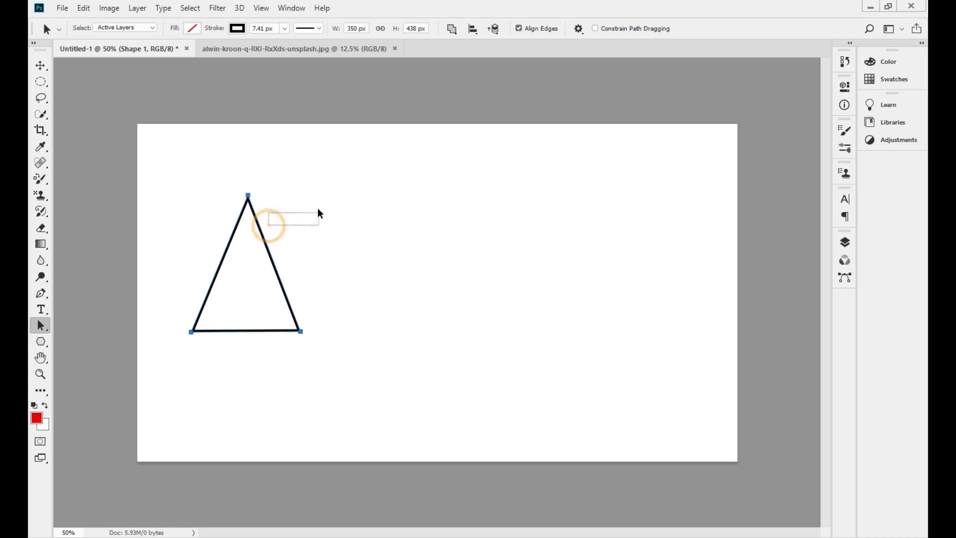
click(248, 195)
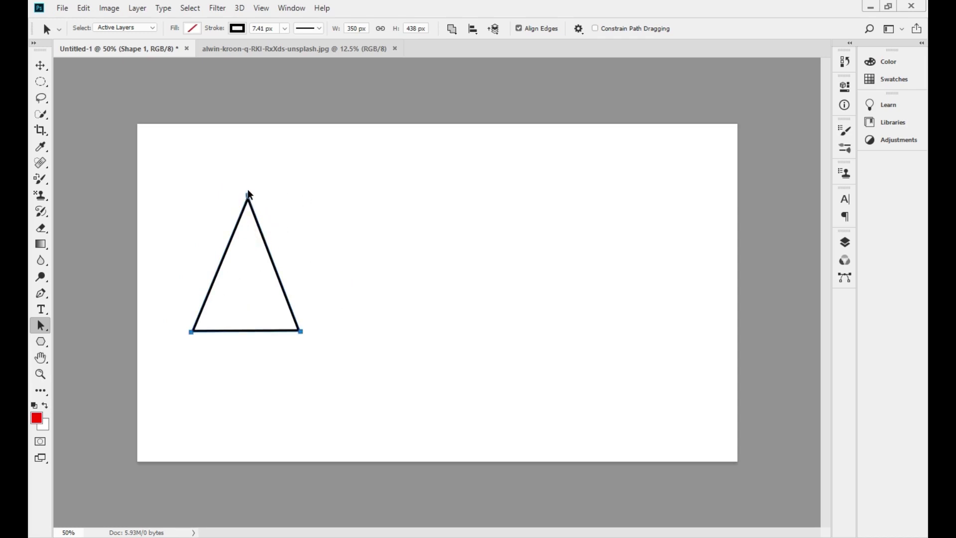
Move the whole triangle path around the canvas with the Path Selection tool and leave it slightly higher up
drag(249, 194, 303, 184)
drag(311, 219, 259, 223)
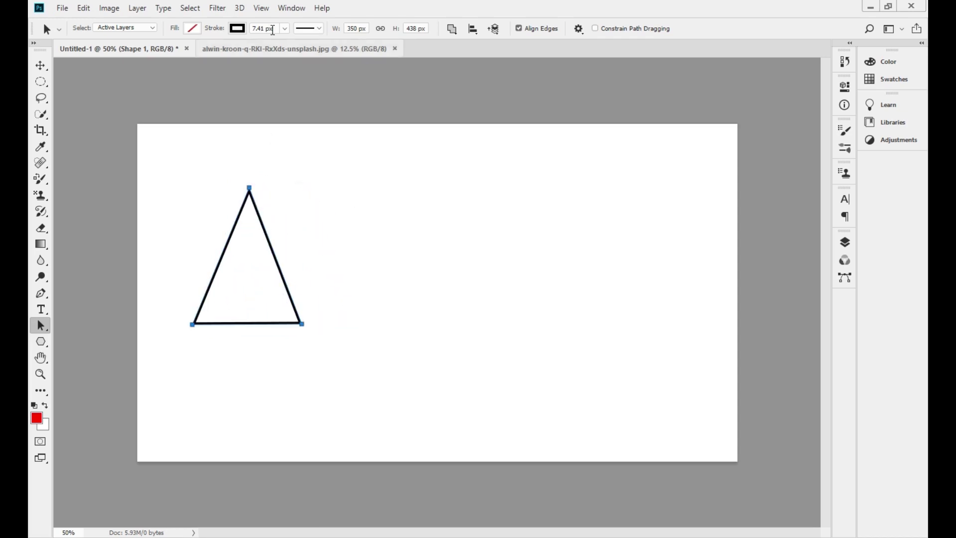
Try a range of solid swatches as the triangle's fill and settle on rose pink
click(191, 30)
scroll(232, 142, up, 1)
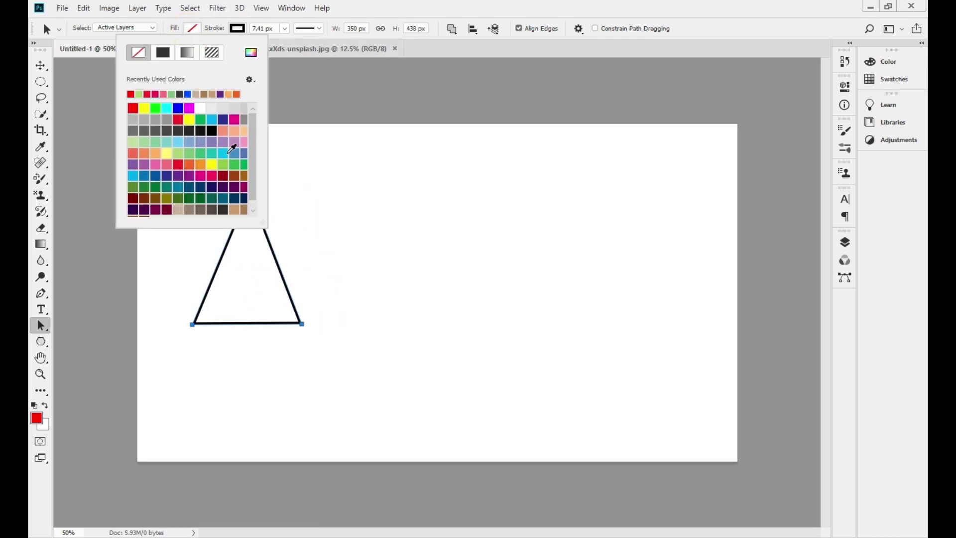
click(148, 120)
click(178, 120)
click(155, 142)
click(189, 142)
click(201, 153)
click(177, 153)
click(167, 164)
click(189, 176)
click(189, 164)
click(178, 187)
click(212, 187)
scroll(252, 164, down, 1)
click(234, 200)
click(212, 201)
click(189, 200)
click(178, 201)
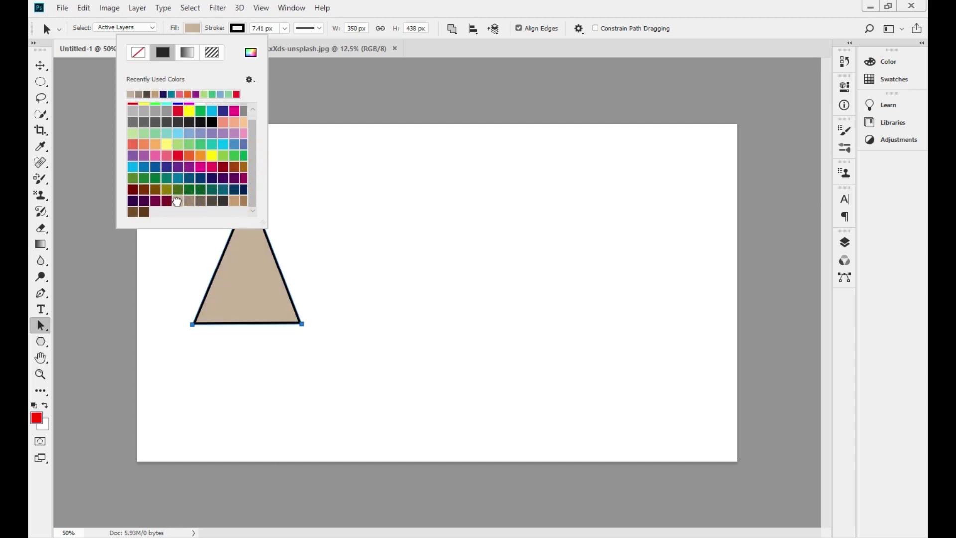
click(166, 201)
click(156, 200)
click(144, 201)
click(156, 179)
click(162, 156)
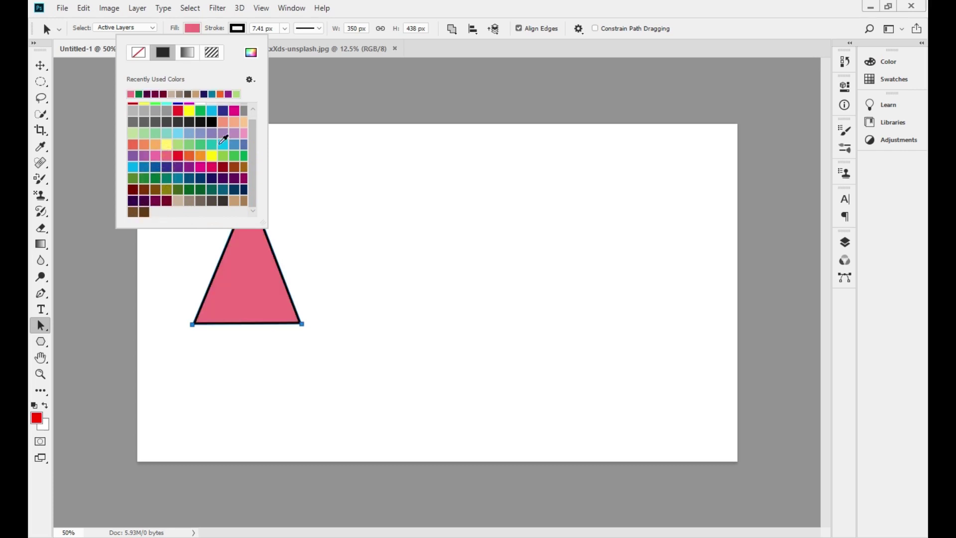
click(192, 28)
Try red, yellow, green and purple swatches as the triangle's stroke colour and settle on teal blue
click(239, 28)
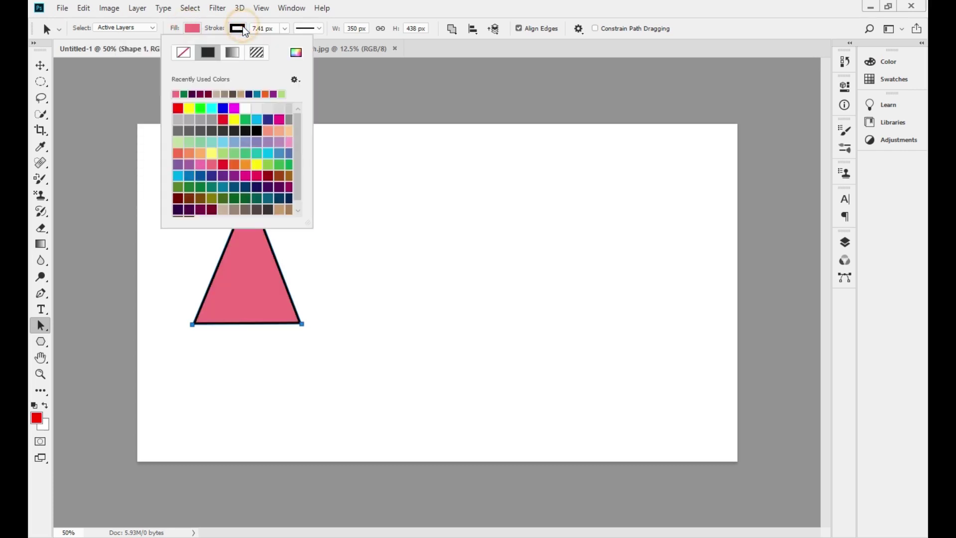
click(223, 120)
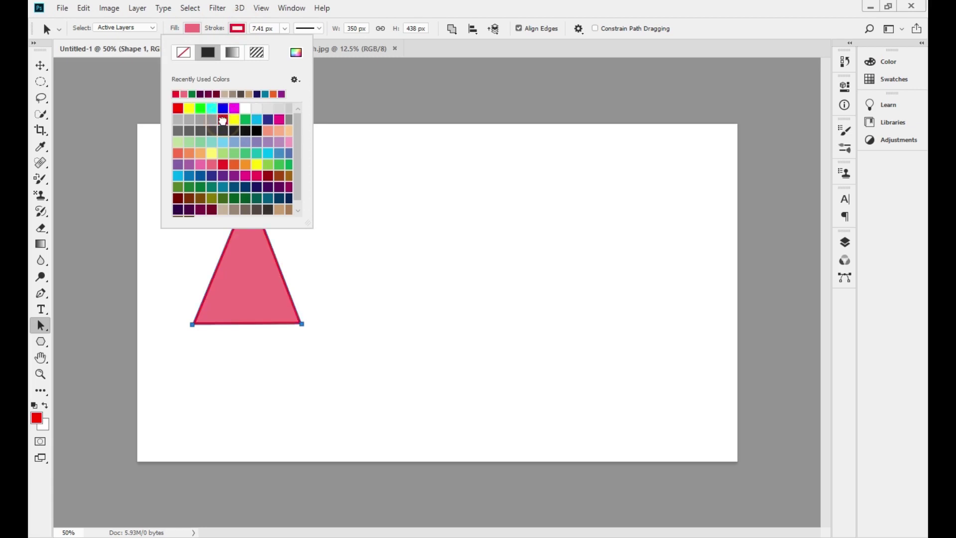
click(211, 154)
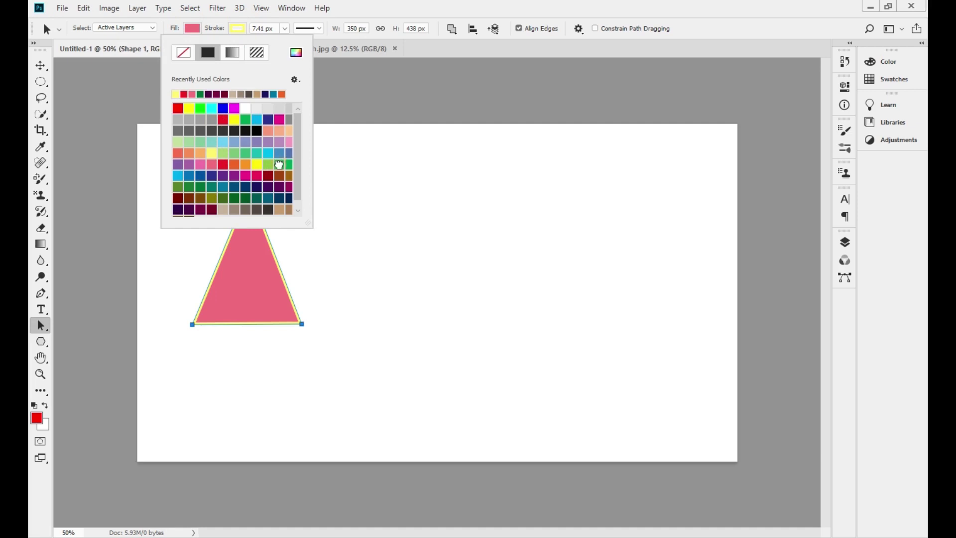
click(279, 165)
click(268, 187)
click(257, 187)
click(224, 187)
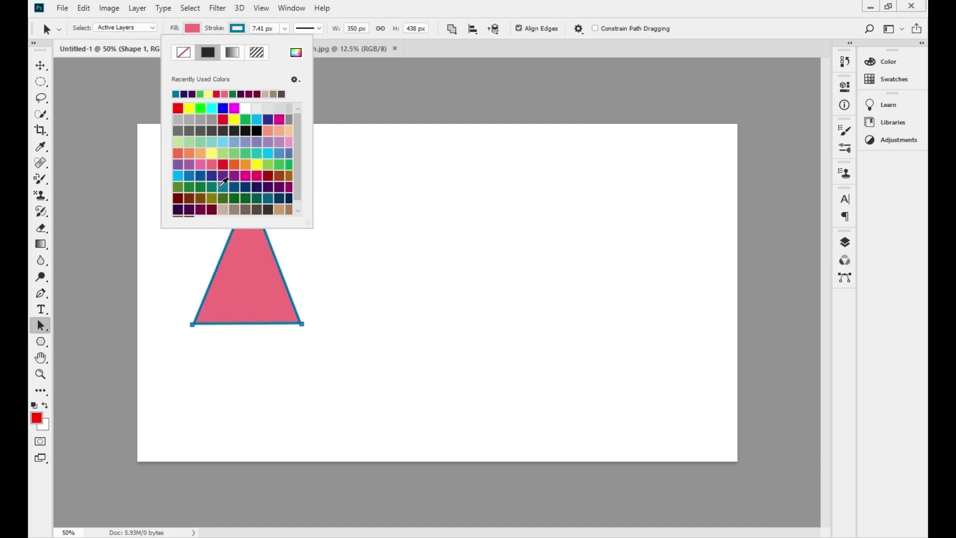
click(237, 28)
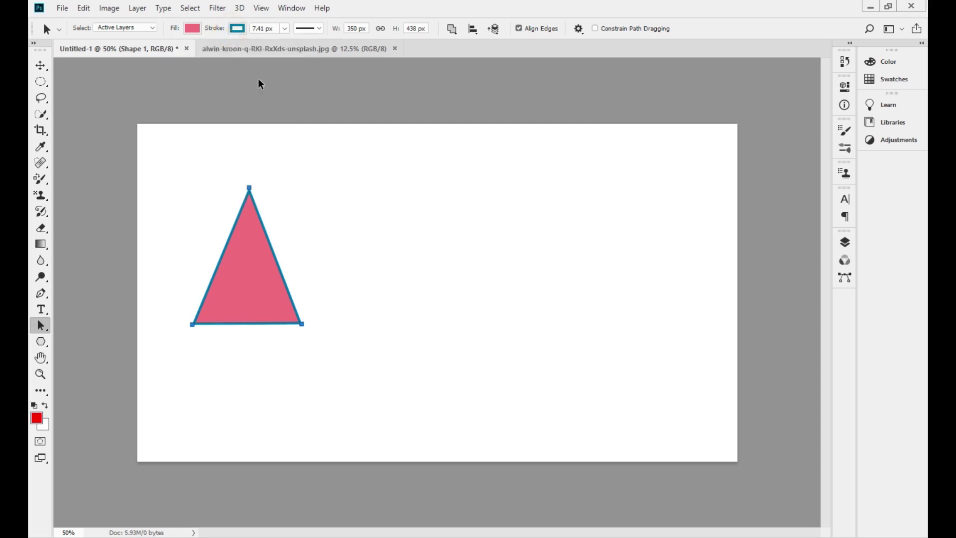
Reselect the triangle path and move it slightly up and to the right
click(298, 246)
click(262, 289)
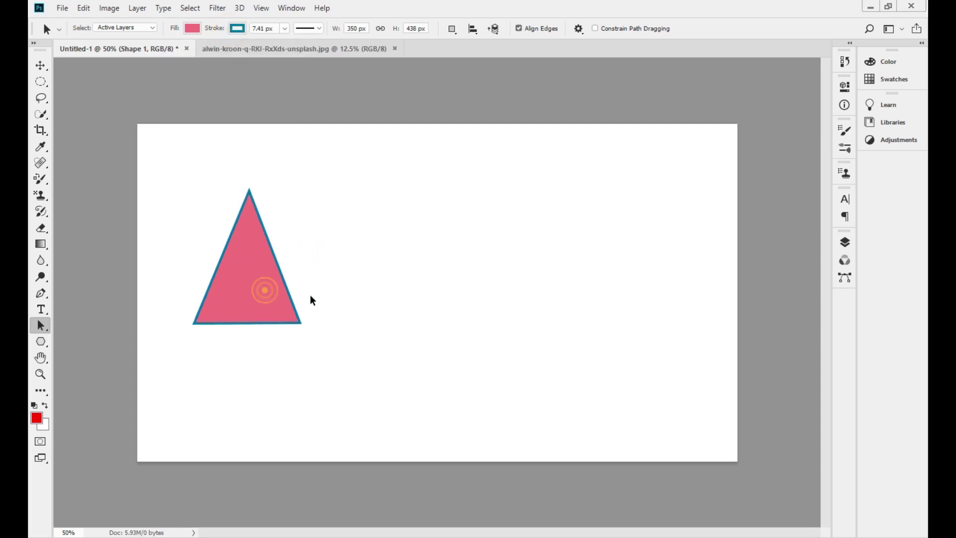
drag(295, 299, 319, 288)
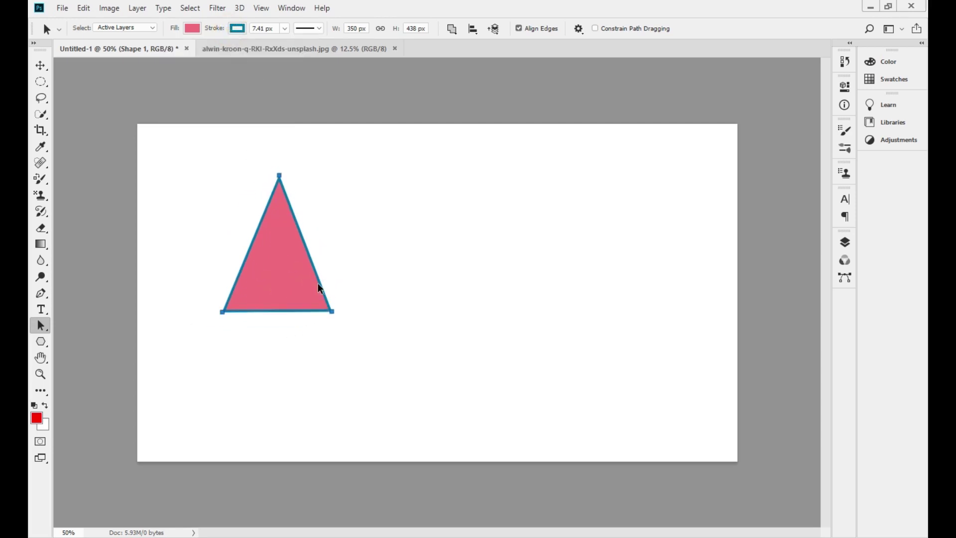
Show the layers, switch to the Direct Selection tool, and hide the layers again
click(845, 242)
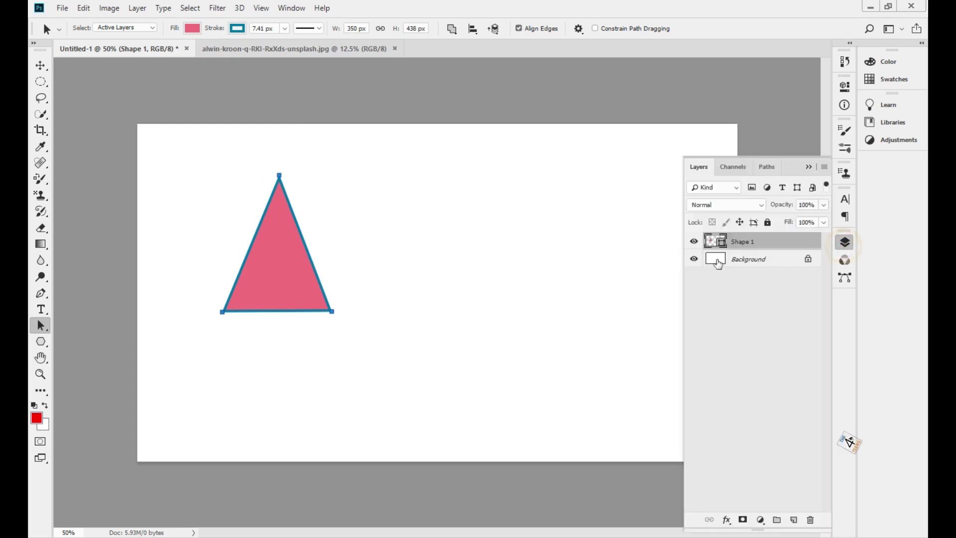
right_click(43, 324)
click(75, 338)
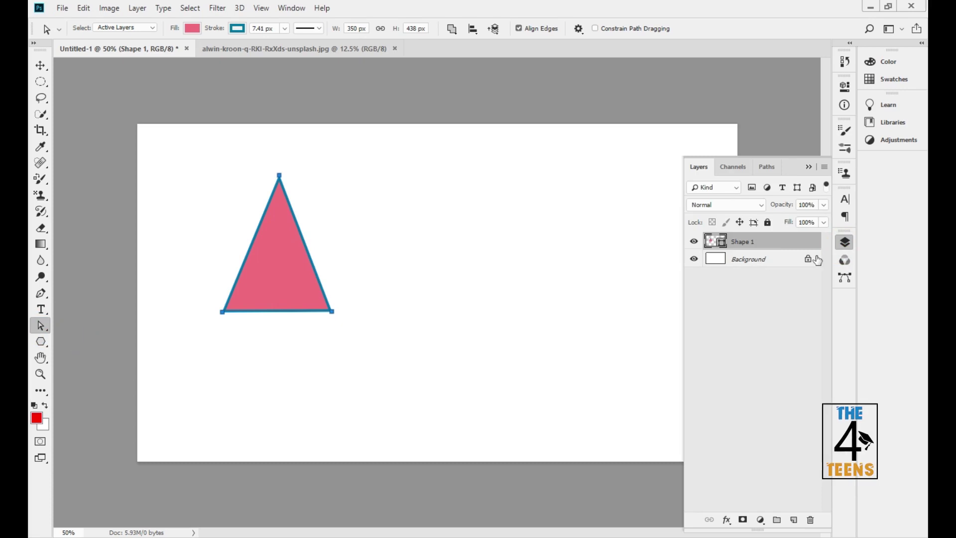
click(808, 167)
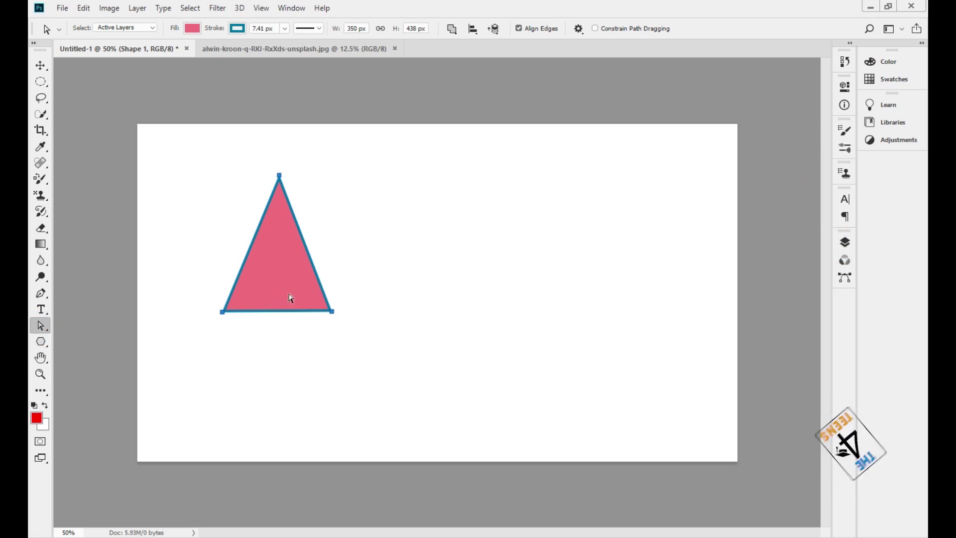
Select the triangle's two base anchor points and reshape the triangle to about 376 px wide and 350 px high
click(334, 317)
click(331, 312)
drag(343, 295, 207, 340)
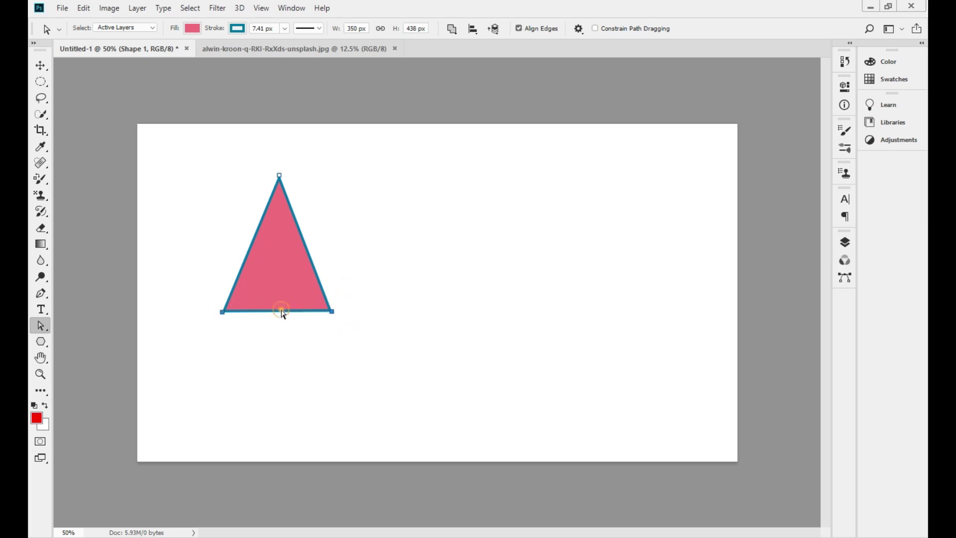
drag(282, 313, 279, 358)
drag(348, 339, 399, 314)
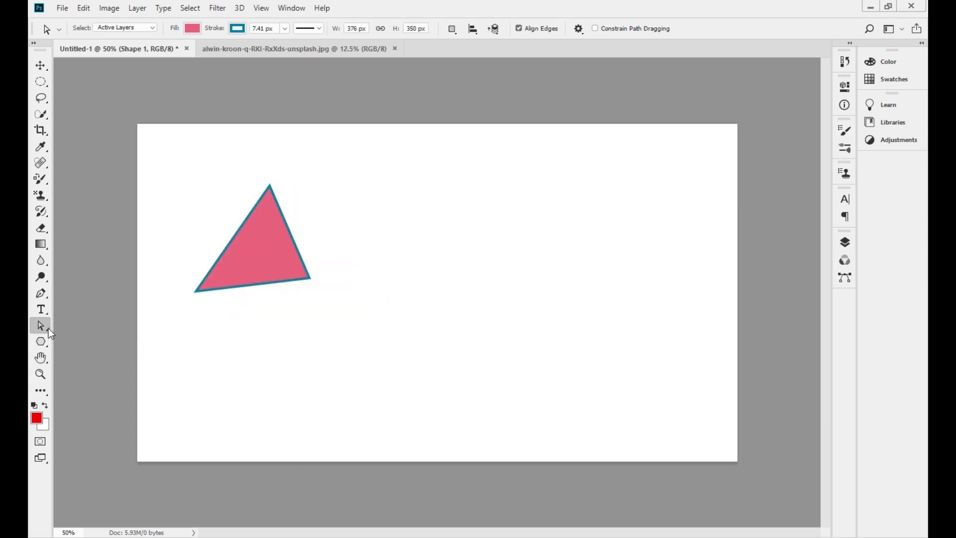
Move the triangle's corner points outward individually with the Direct Selection tool, enlarging it to about 602 px wide and 522 px high
right_click(49, 328)
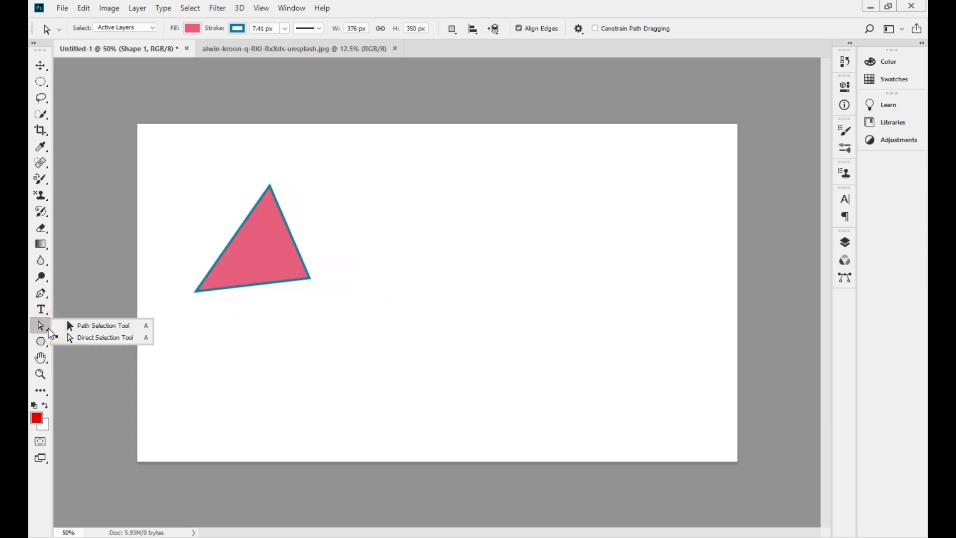
click(87, 338)
click(310, 282)
drag(312, 281, 321, 311)
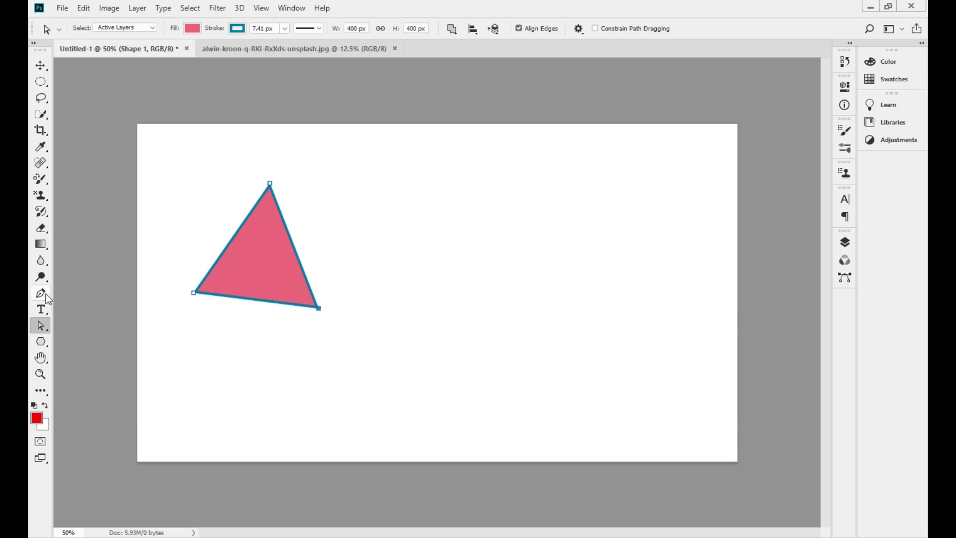
drag(272, 186, 257, 174)
drag(189, 298, 160, 324)
drag(319, 311, 352, 336)
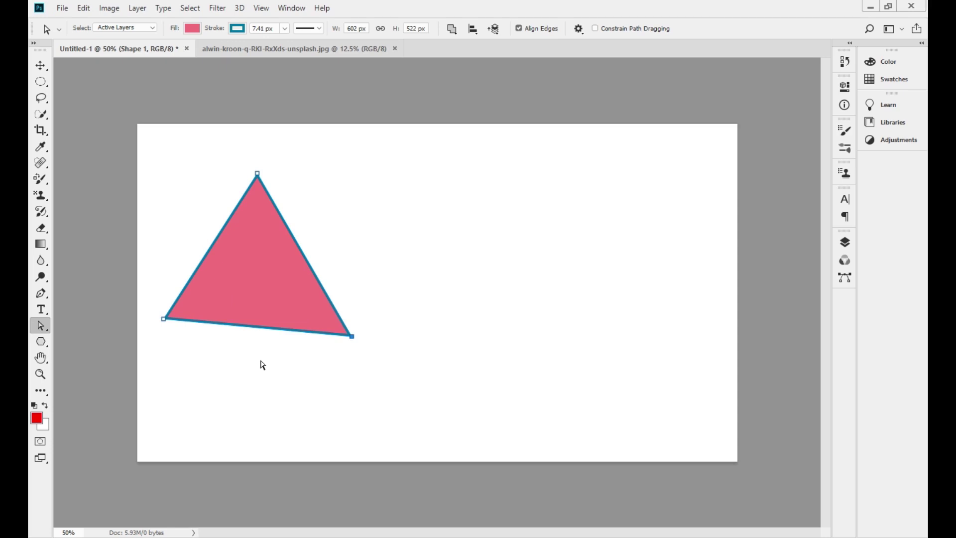
Show the layers and select the triangle's path with the Direct Selection tool
click(846, 242)
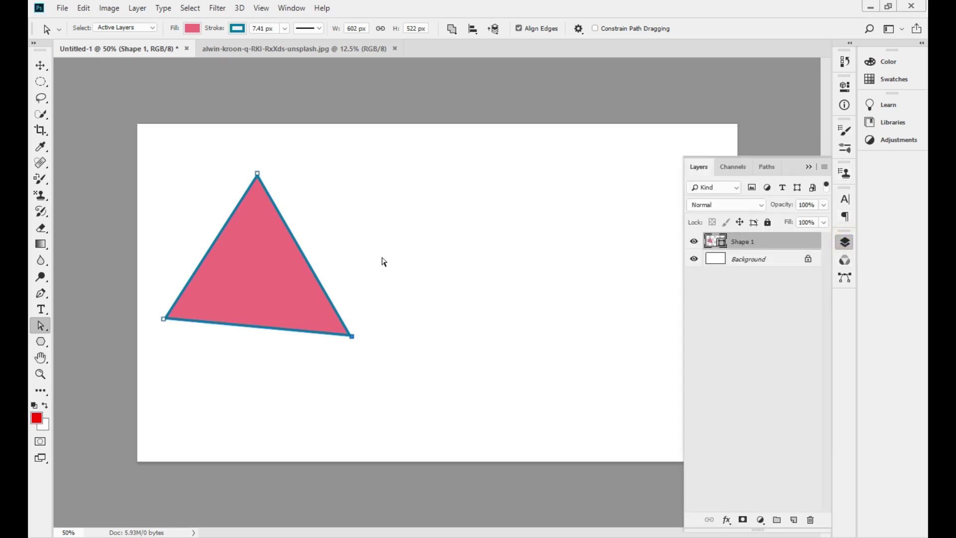
click(262, 222)
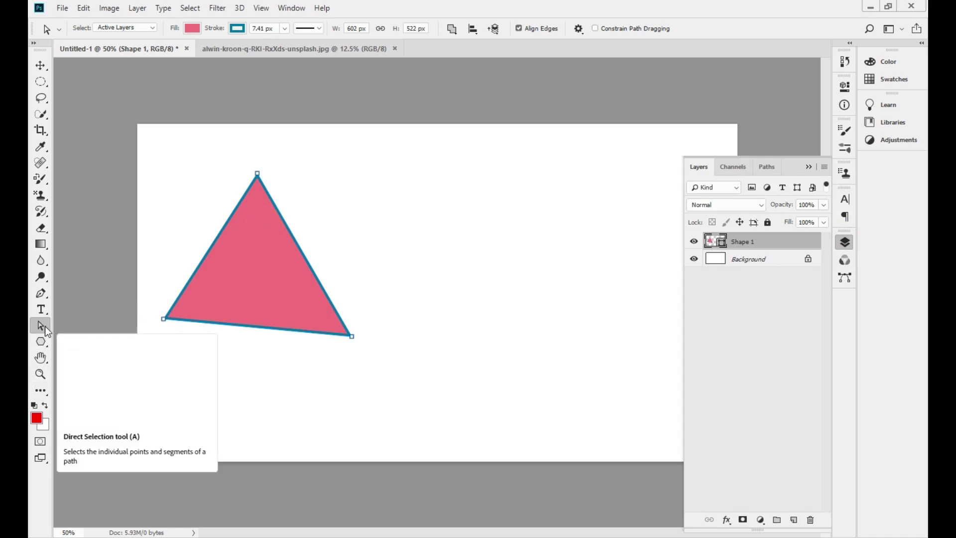
click(234, 277)
Try several solid swatches as the triangle's fill and settle on deep magenta-red
click(194, 28)
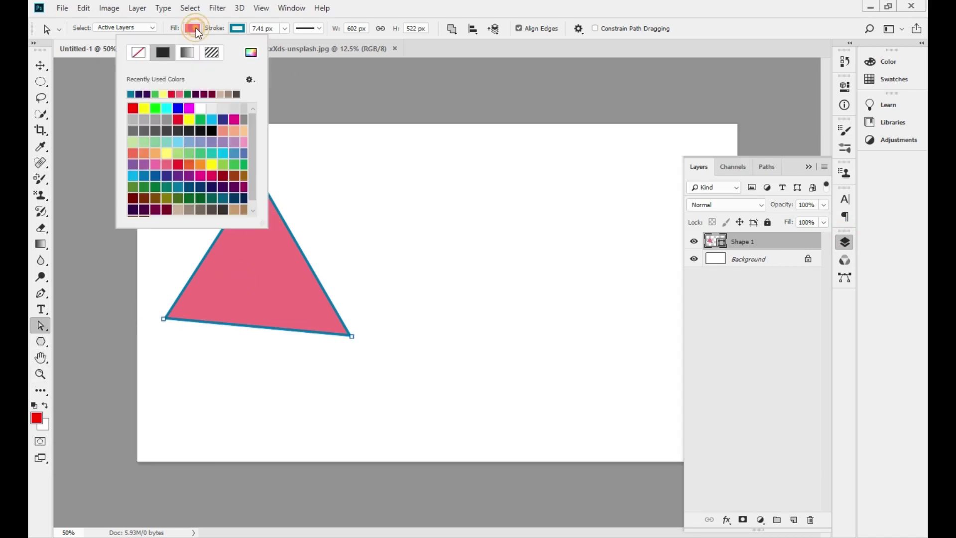
click(201, 142)
click(178, 153)
click(201, 165)
click(213, 155)
click(212, 176)
click(189, 166)
click(214, 175)
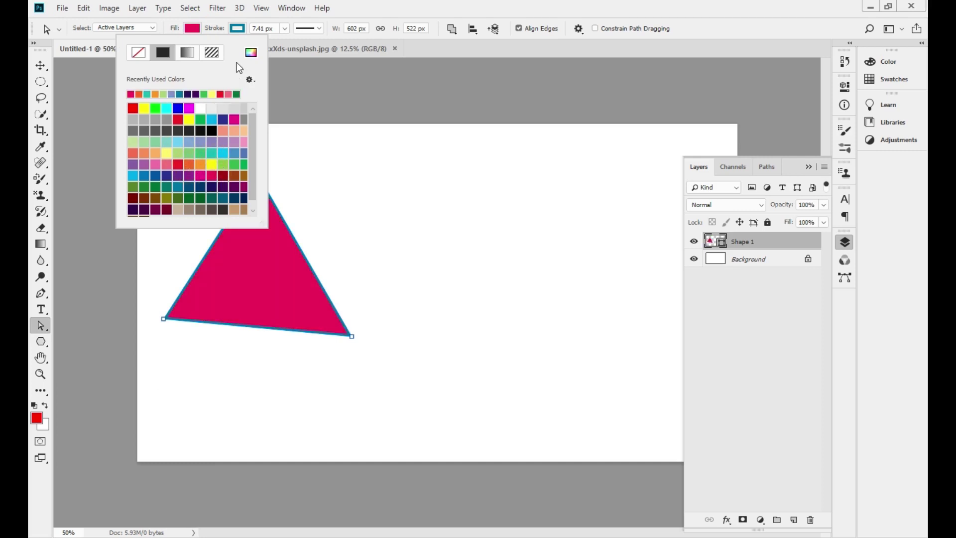
Set the triangle's stroke to a solid black swatch
click(238, 28)
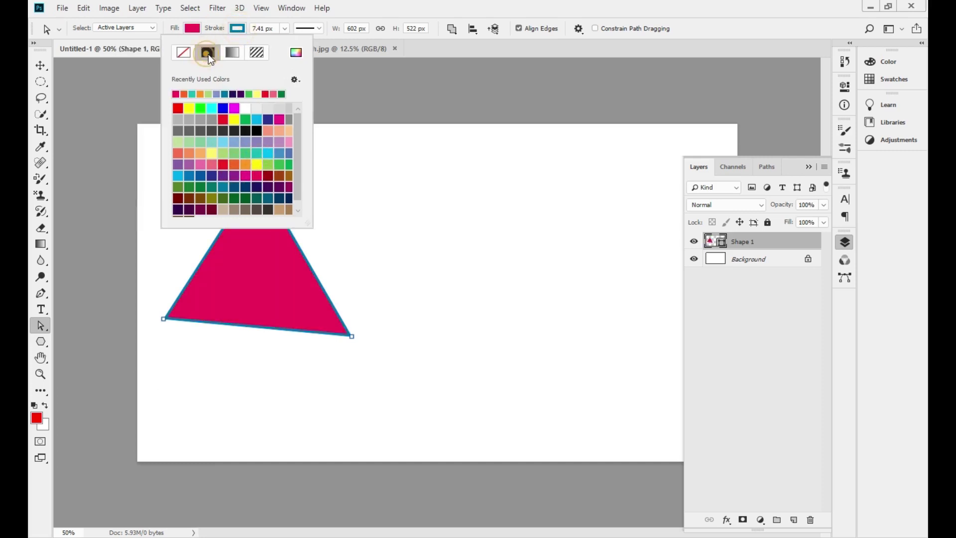
click(245, 131)
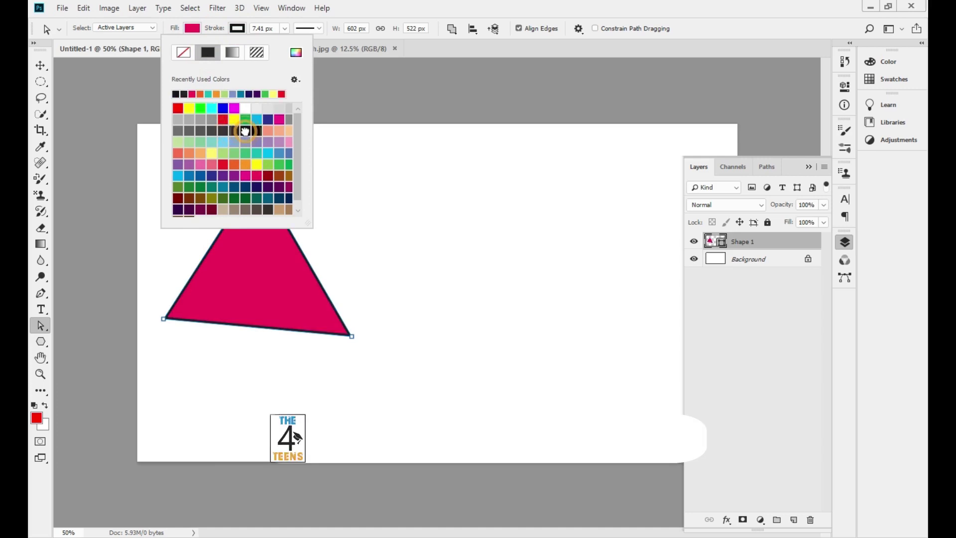
click(397, 199)
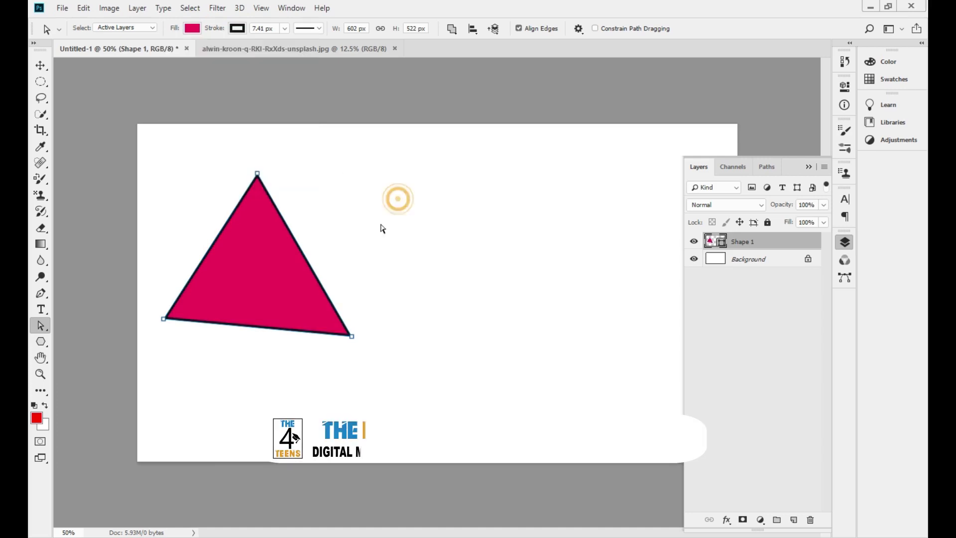
Switch to the Path Selection tool and select the whole triangle path
right_click(49, 326)
click(273, 368)
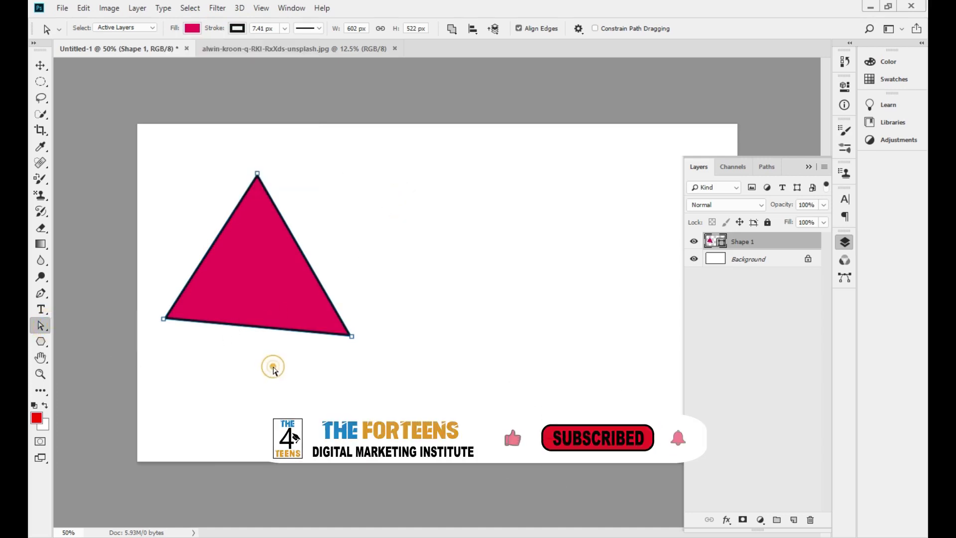
click(294, 300)
right_click(50, 327)
click(91, 322)
click(349, 267)
click(316, 280)
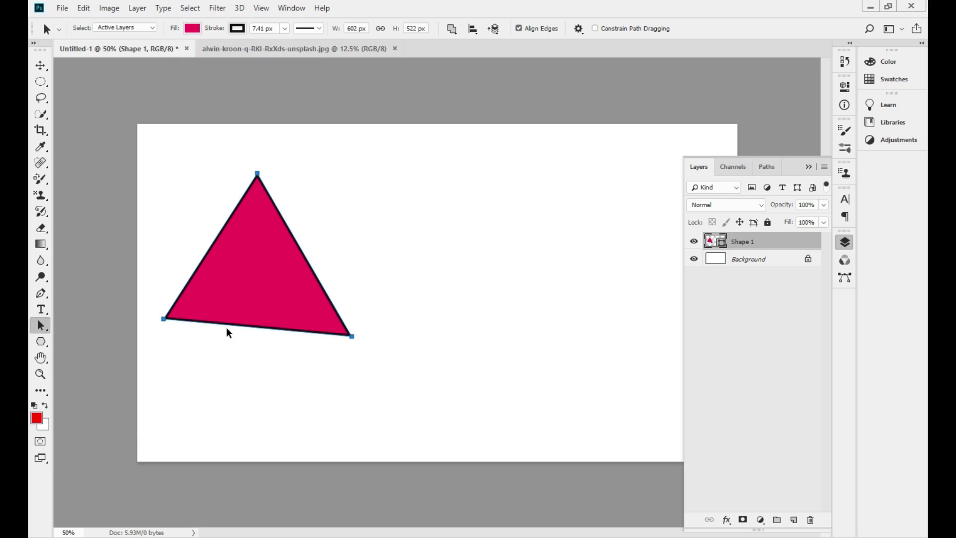
Change the triangle's stroke type from solid to the dashed line
click(314, 28)
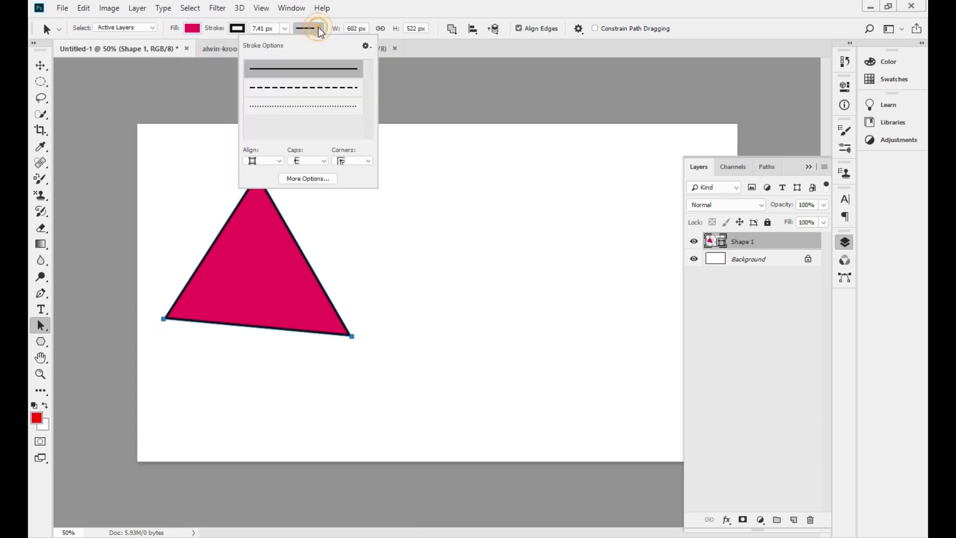
click(318, 88)
click(358, 252)
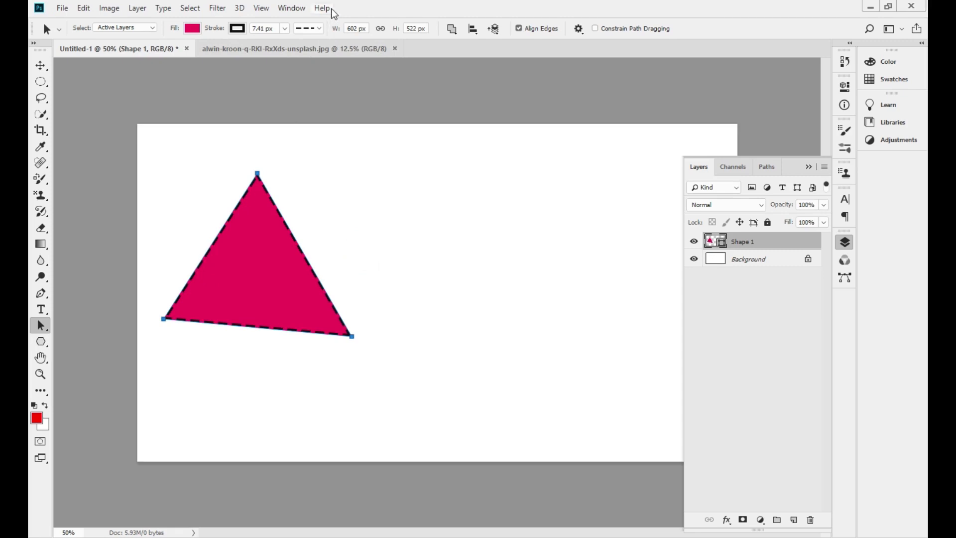
Change the triangle's stroke type to the dotted line
click(317, 28)
click(315, 106)
click(365, 255)
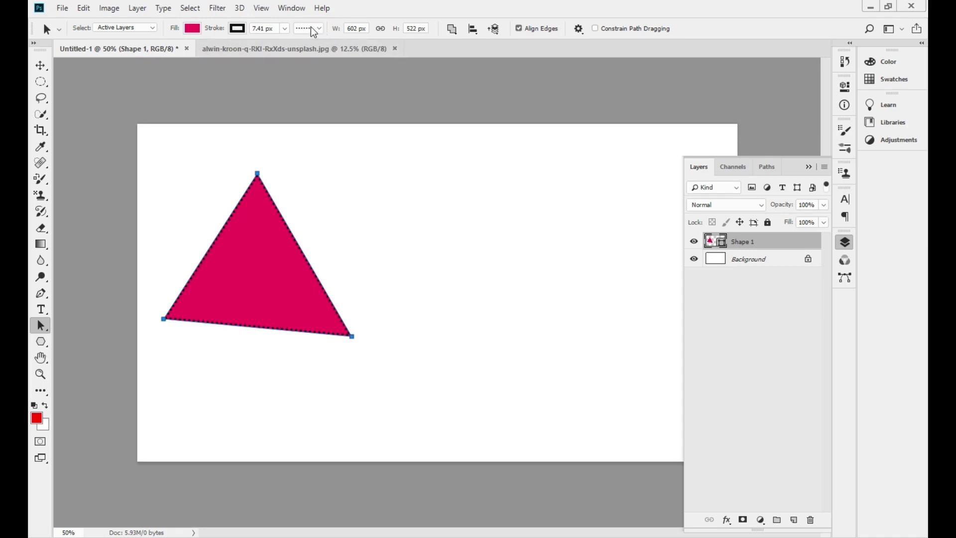
Remove the triangle's fill colour and deselect its path to view the outline alone
click(193, 28)
click(139, 52)
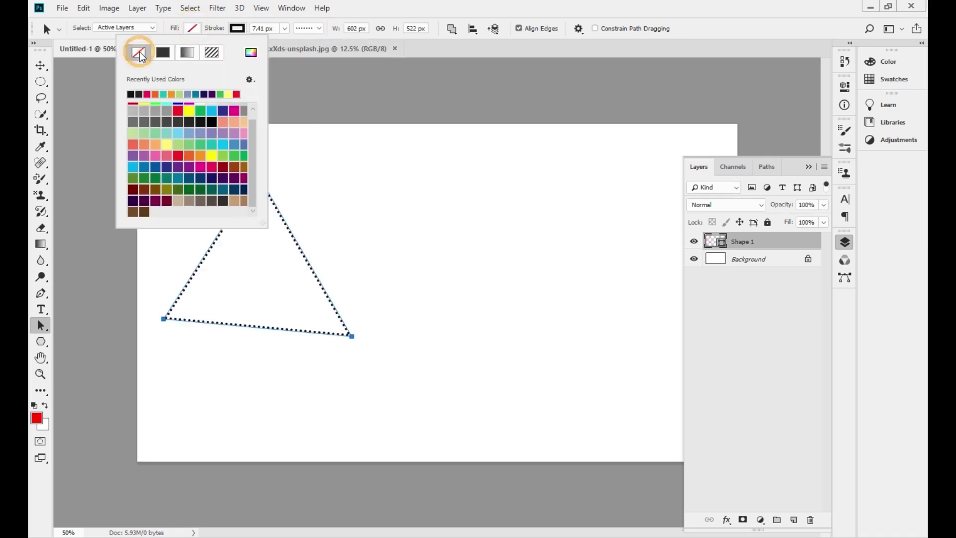
click(357, 198)
click(356, 255)
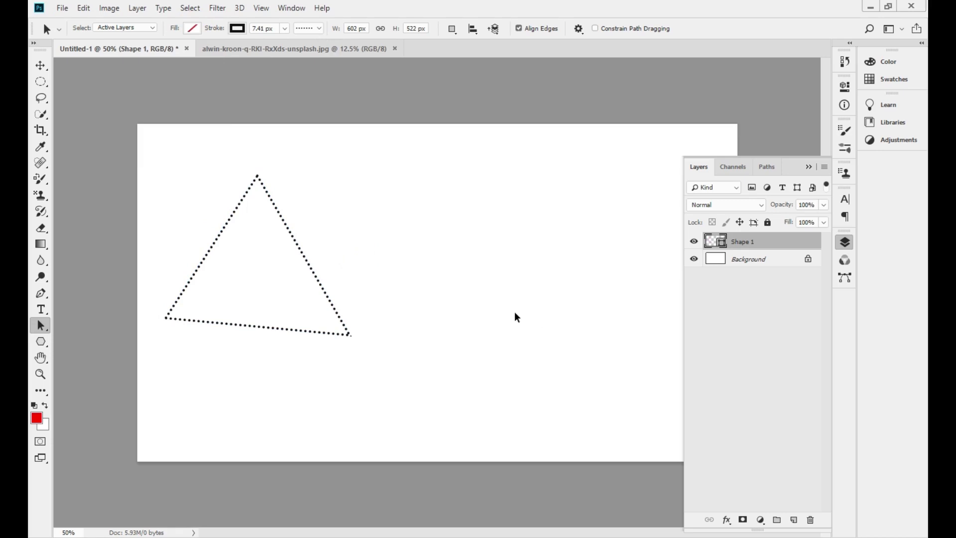
Reselect the unfilled triangle's path and set its stroke type to the dashed line
click(282, 225)
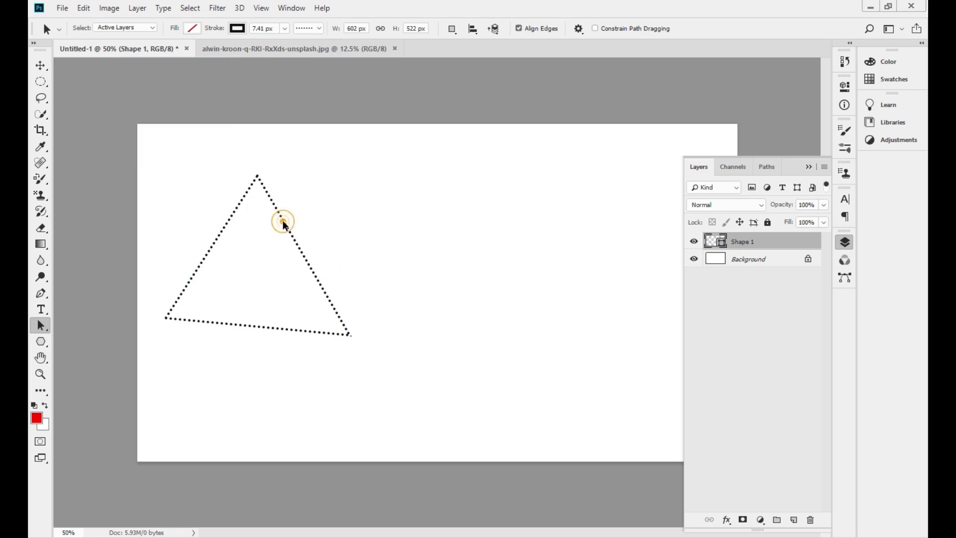
click(313, 28)
click(309, 87)
click(420, 241)
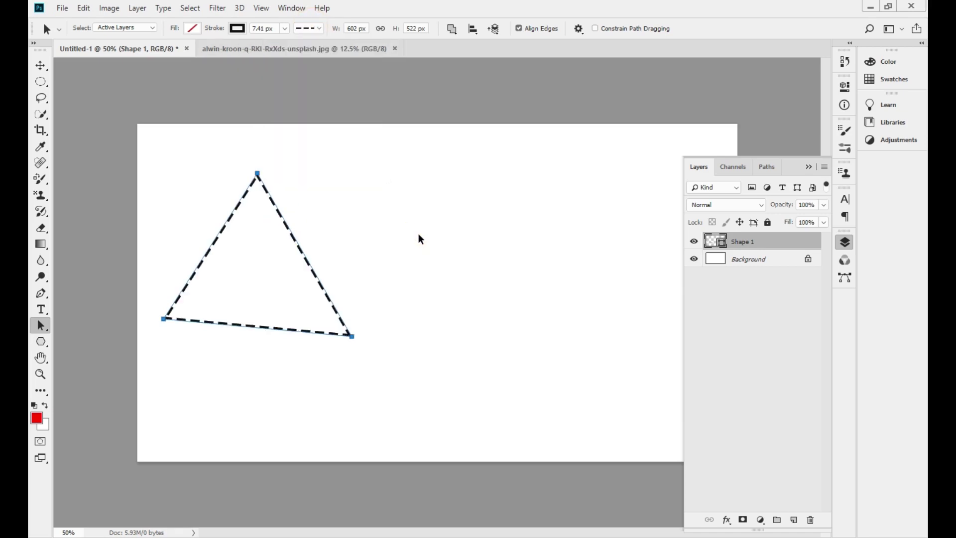
Reselect the triangle's path and set its stroke type to the solid line
click(321, 29)
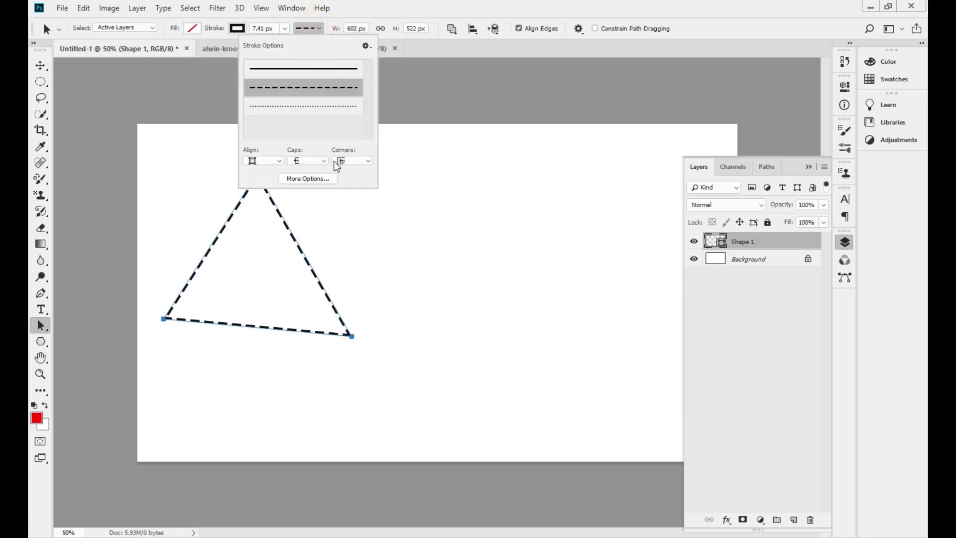
click(348, 237)
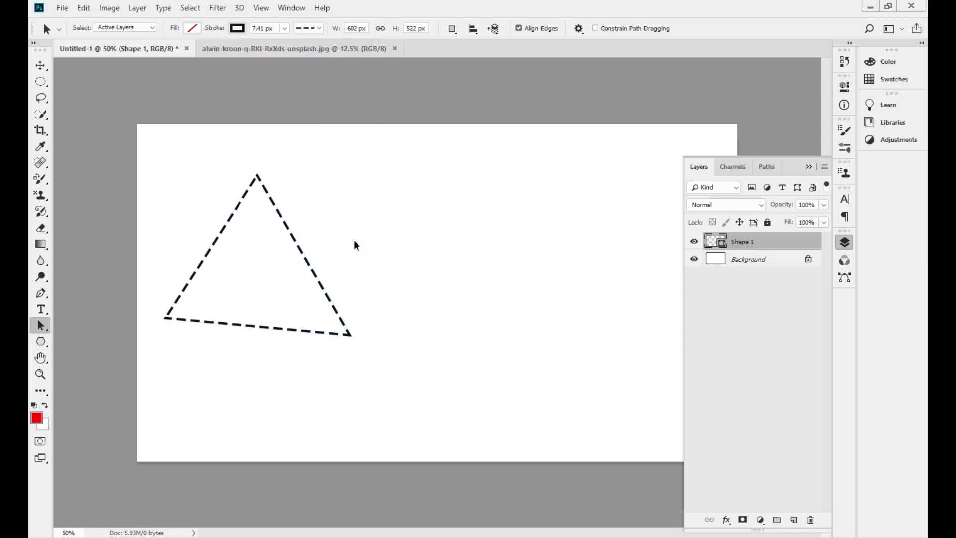
click(304, 253)
click(307, 30)
click(309, 70)
click(363, 249)
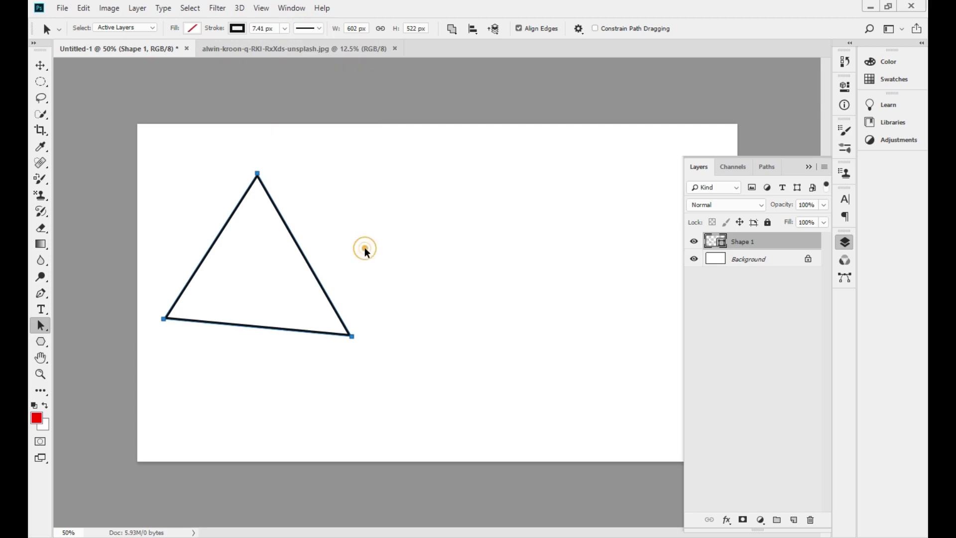
Align the triangle's stroke to the centre of its path
click(310, 29)
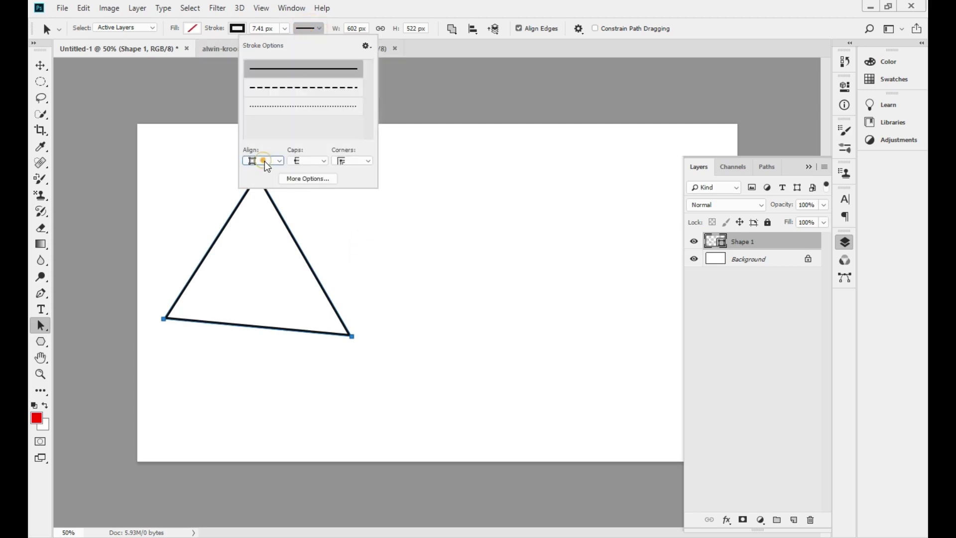
click(254, 160)
click(264, 181)
click(314, 267)
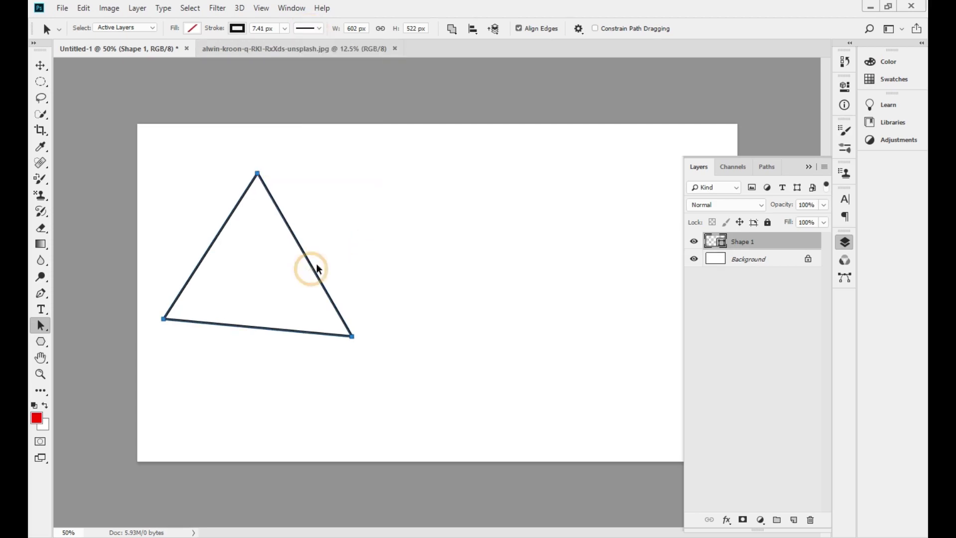
Set the triangle's stroke caps to round and deselect its path
click(318, 29)
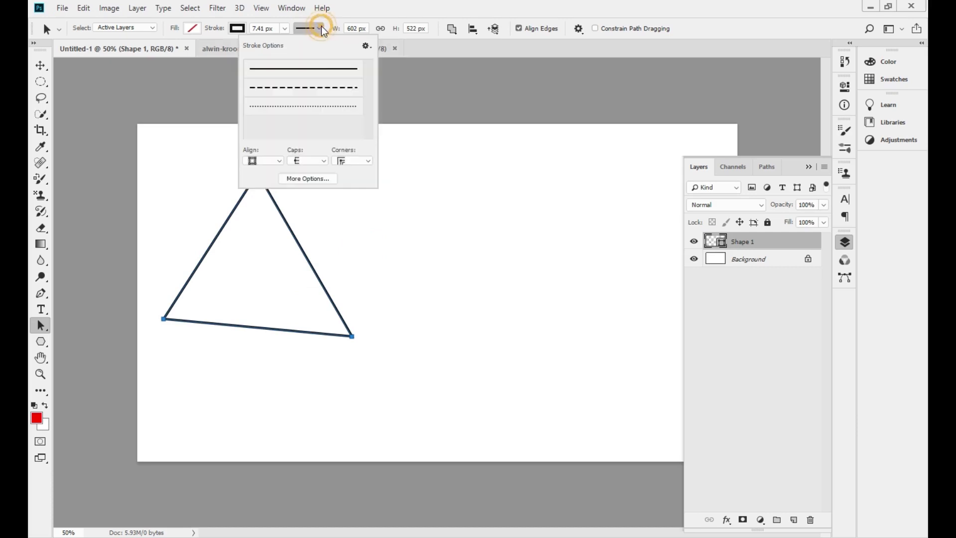
click(314, 160)
click(312, 180)
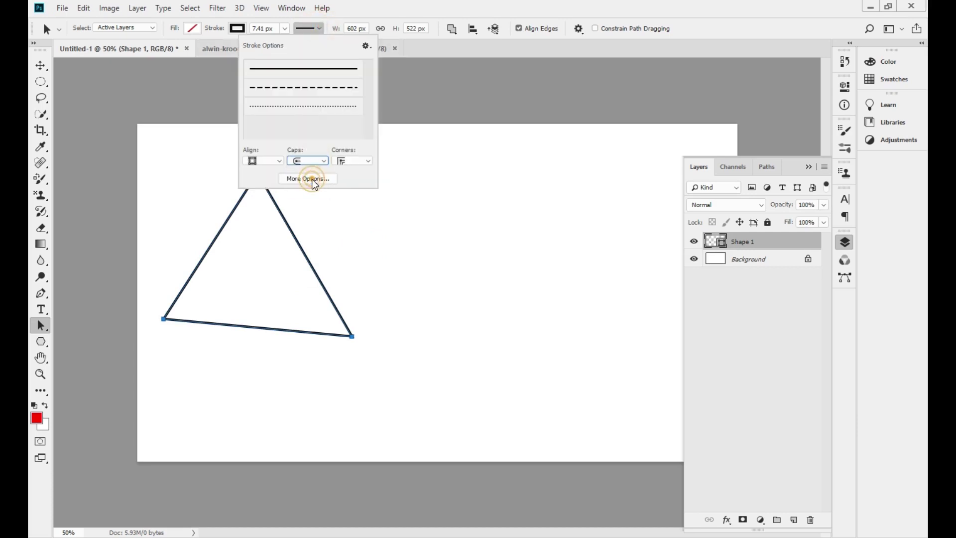
click(371, 252)
click(331, 209)
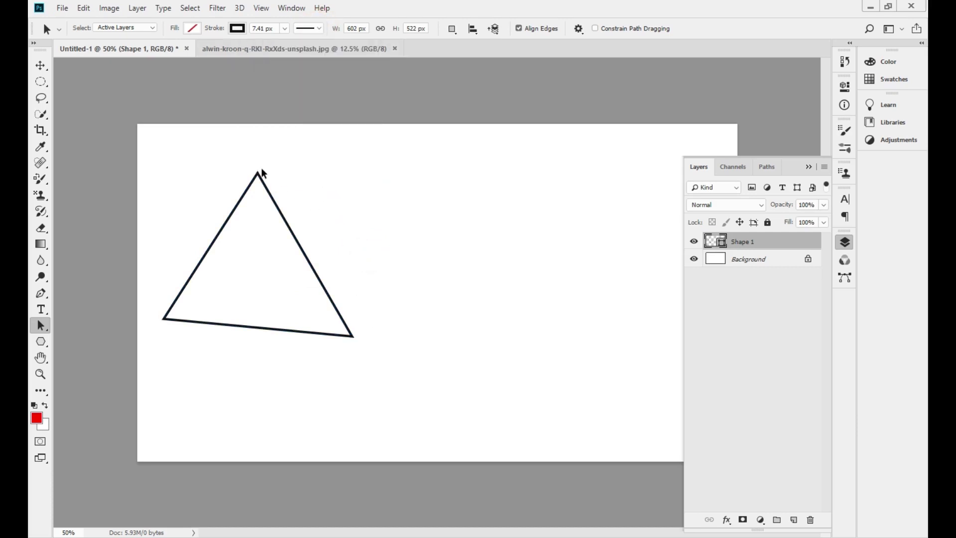
Reselect the triangle's path, change its stroke corner style, and deselect the path
click(309, 28)
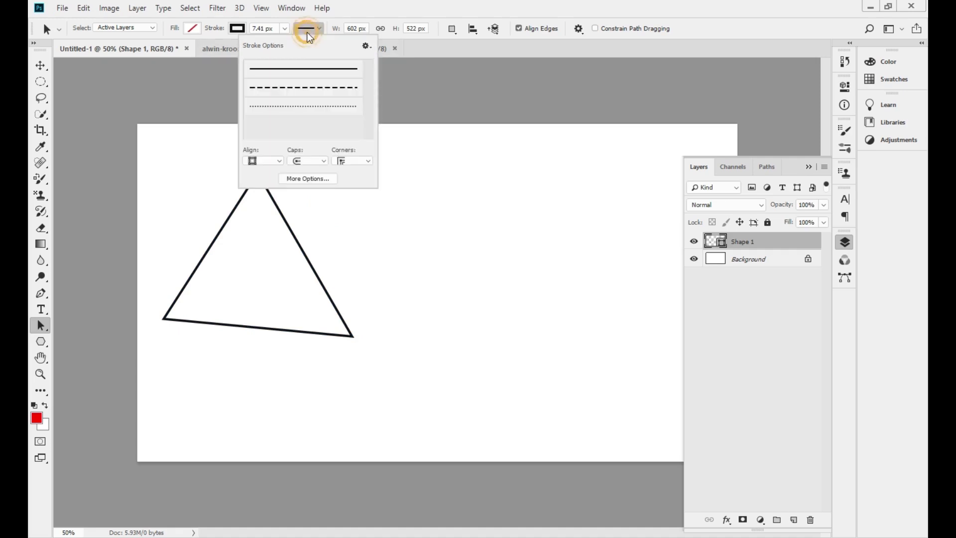
click(301, 254)
click(308, 28)
click(343, 166)
click(350, 192)
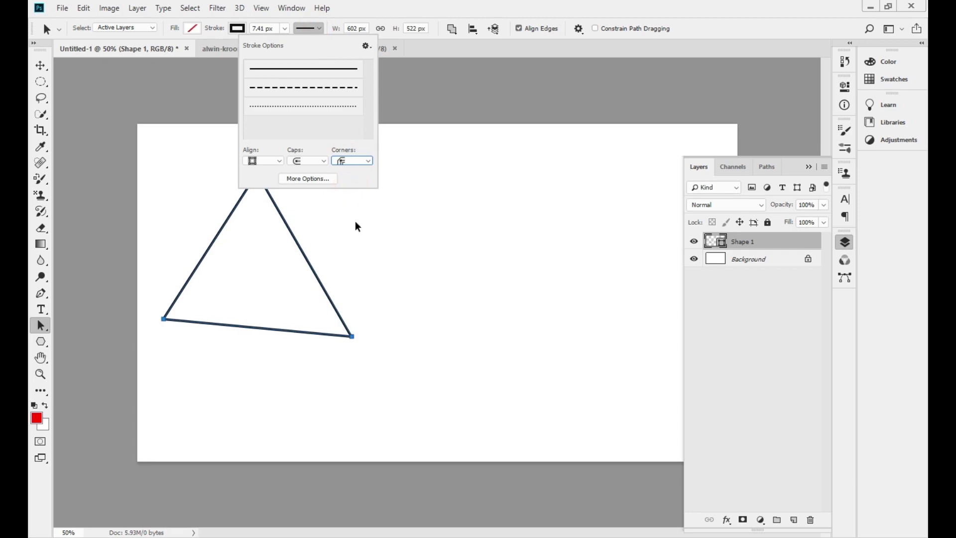
click(365, 271)
click(382, 300)
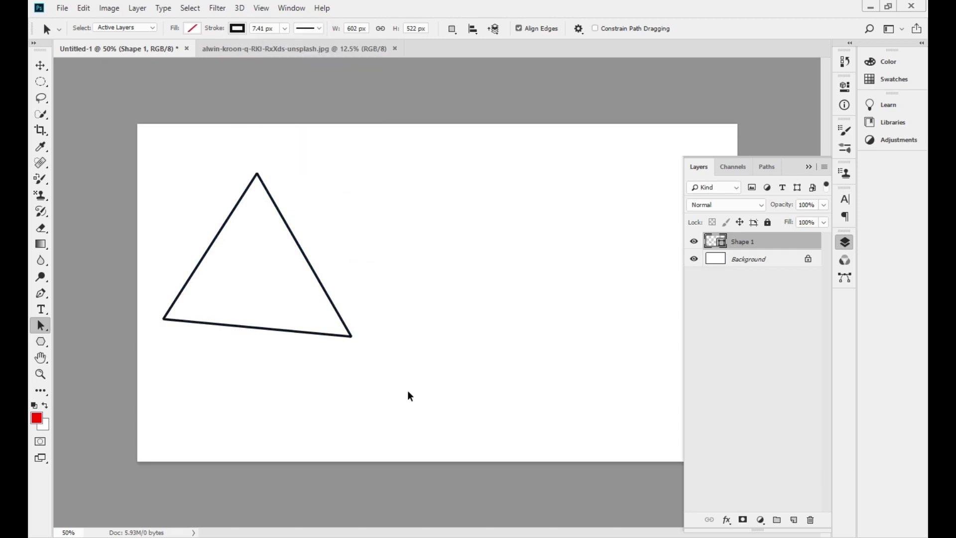
Examine the stroke's corner at the triangle's lower-right vertex up close, and return to the whole canvas
key(ctrl+plus)
key(ctrl+plus)
key(ctrl+plus)
drag(258, 371, 456, 180)
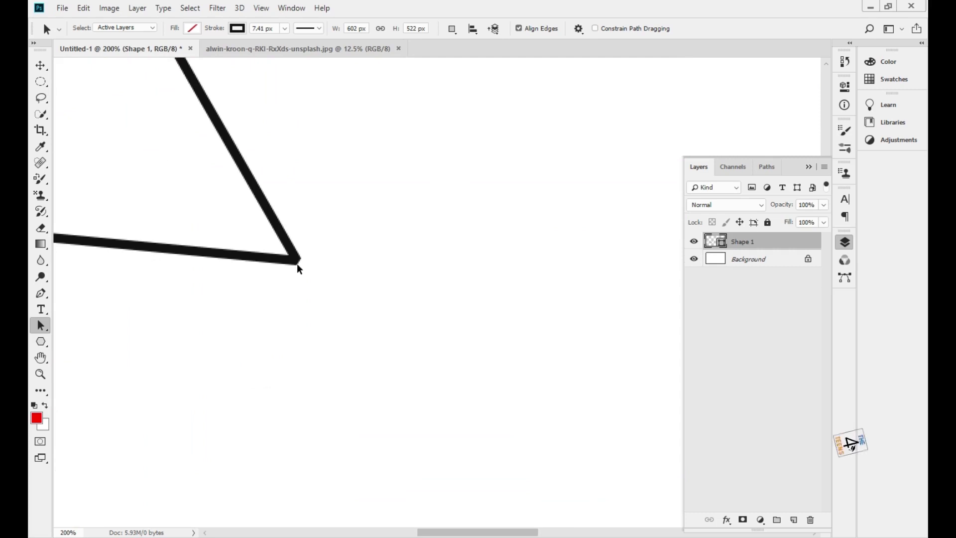
key(ctrl+minus)
key(ctrl+minus)
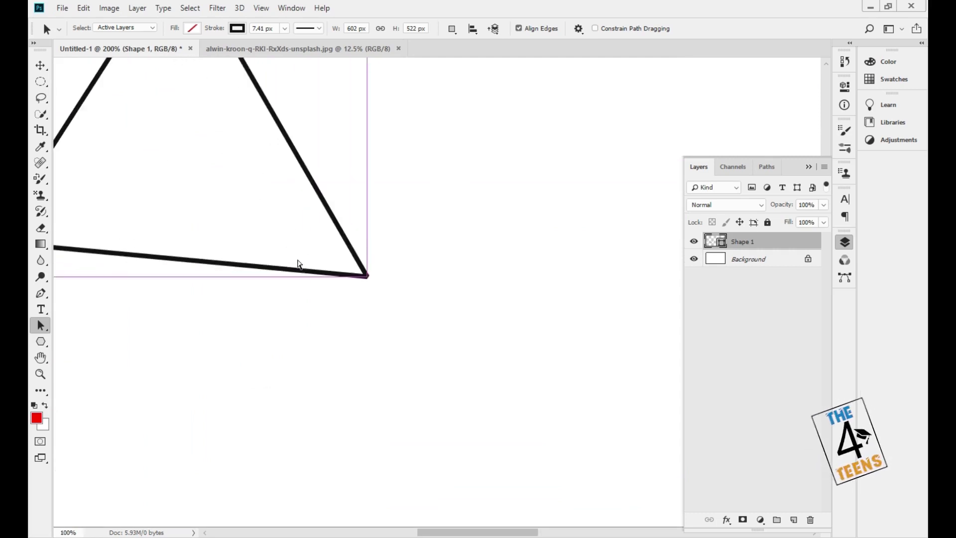
key(ctrl+minus)
key(ctrl+minus)
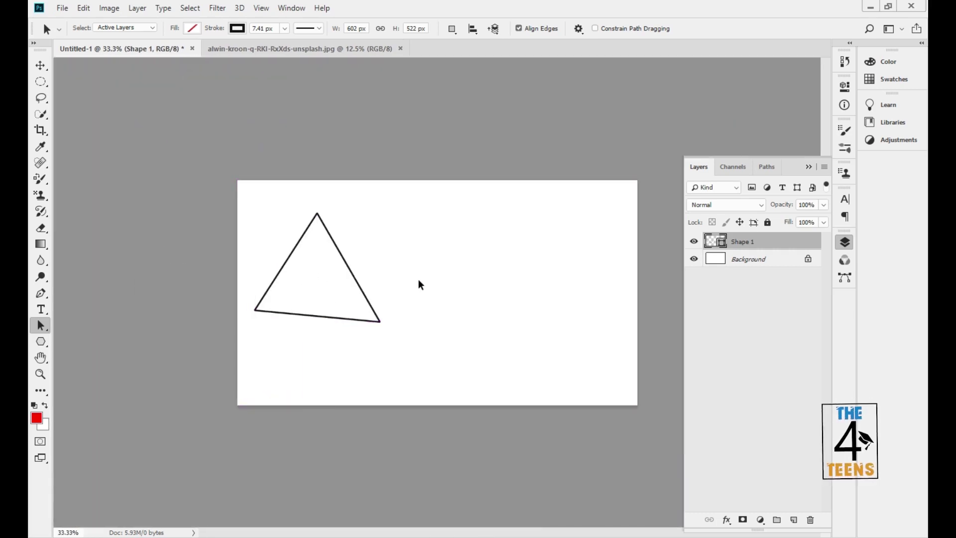
Move the triangle's path slightly right and down, and fill the shape with red
drag(350, 272, 366, 291)
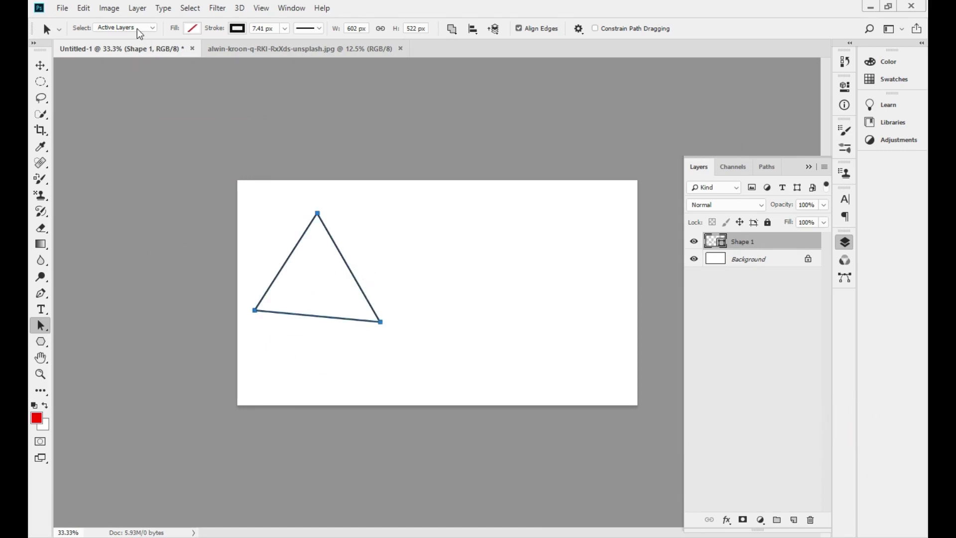
drag(350, 272, 376, 282)
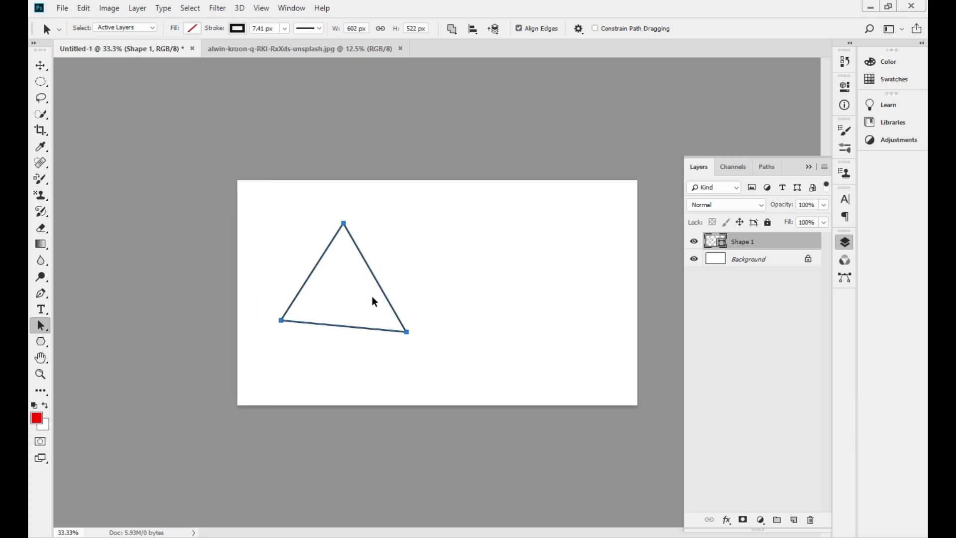
click(192, 28)
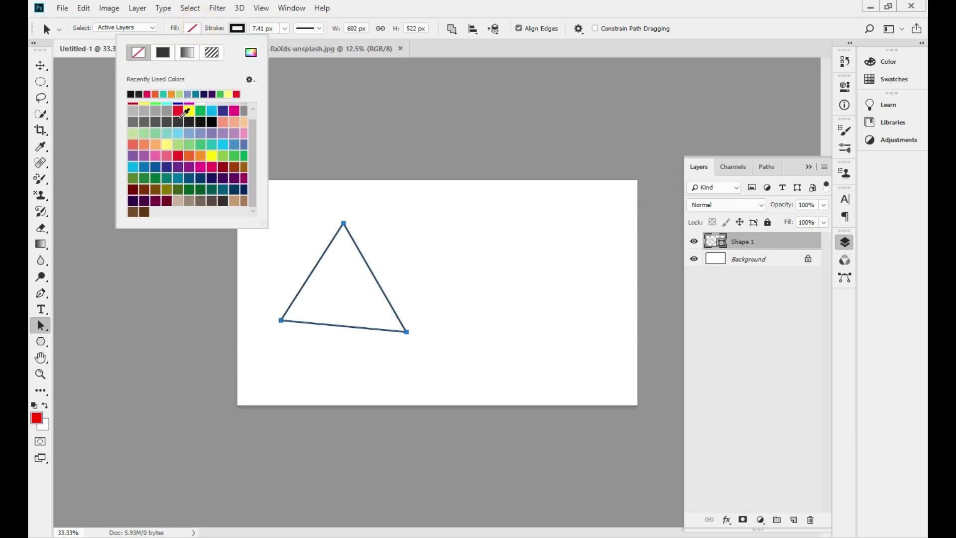
click(178, 110)
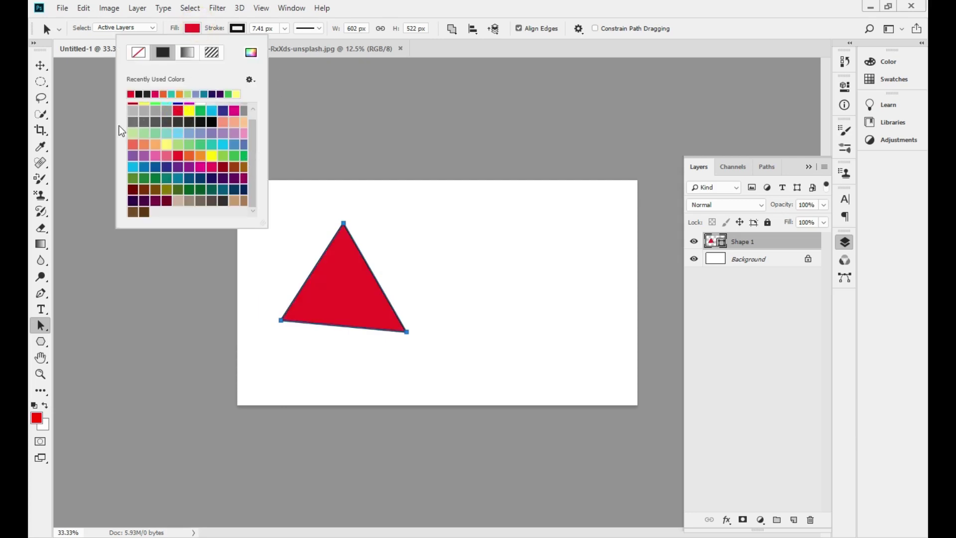
Scale the red triangle down with Free Transform to about 16% of its size
click(41, 65)
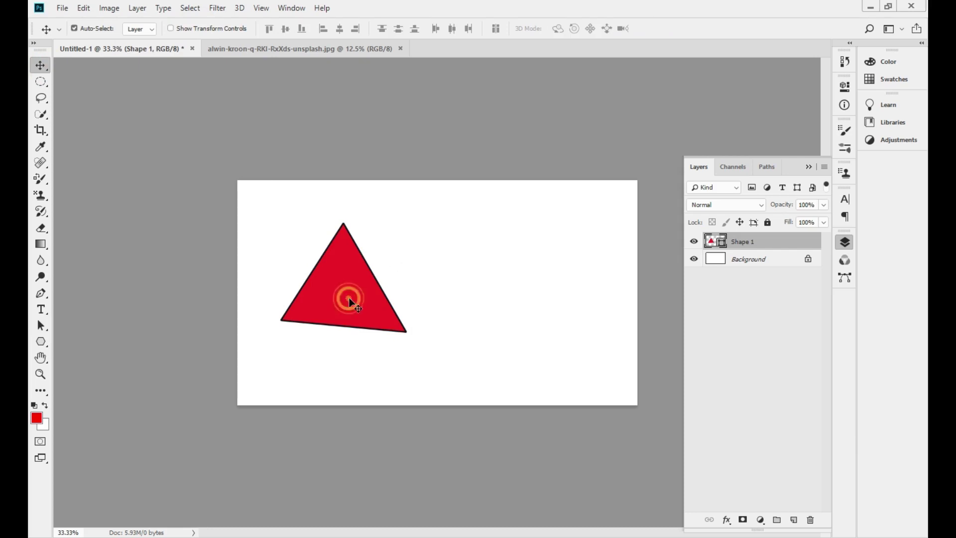
key(ctrl)
key(ctrl+t)
drag(410, 222, 301, 314)
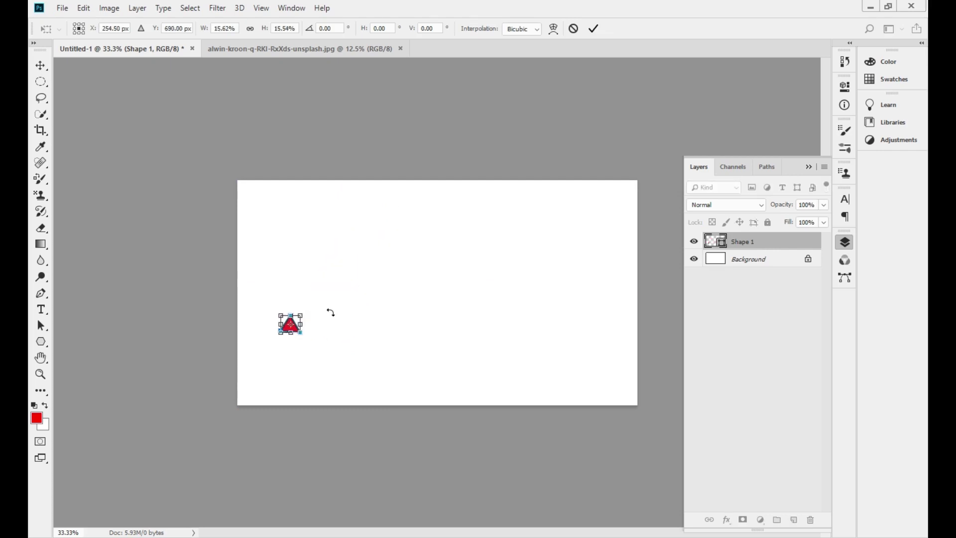
key(Return)
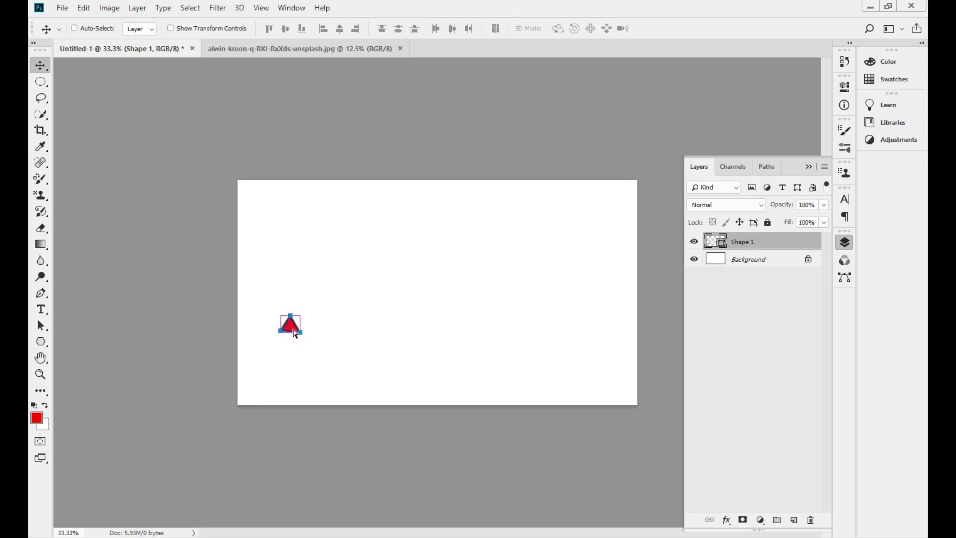
Scale the small triangle up with Free Transform to about 1137 × 980 px and reposition it within the canvas
key(ctrl+t)
click(303, 314)
drag(327, 290, 532, 115)
drag(400, 281, 387, 352)
key(Return)
key(ctrl+plus)
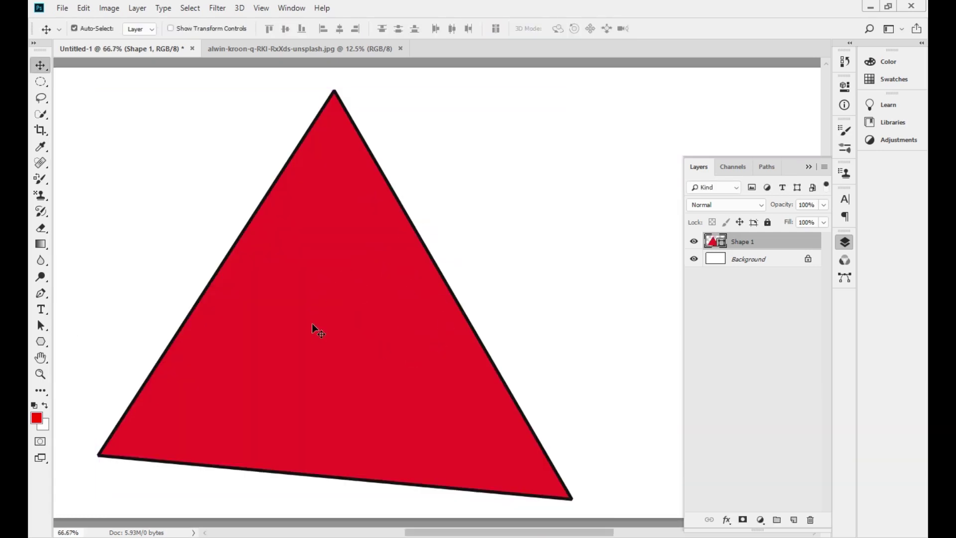
key(ctrl+minus)
key(ctrl+minus)
key(ctrl+minus)
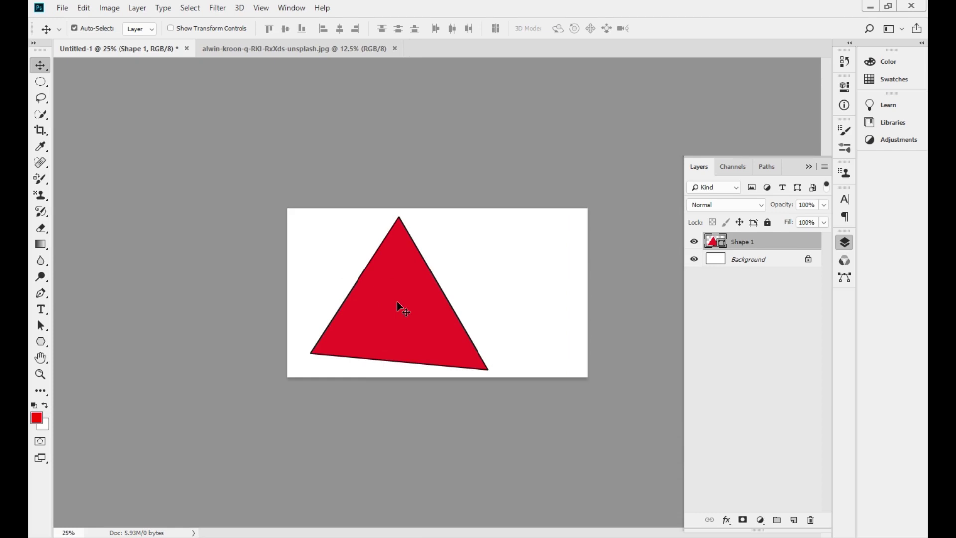
Set the Pen tool to Path mode and add a new empty layer above the triangle
click(44, 299)
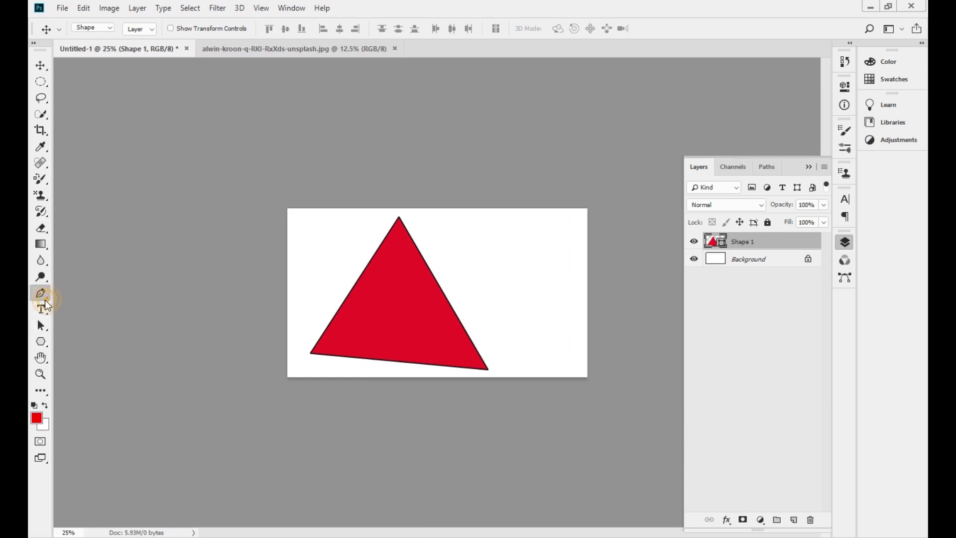
click(109, 29)
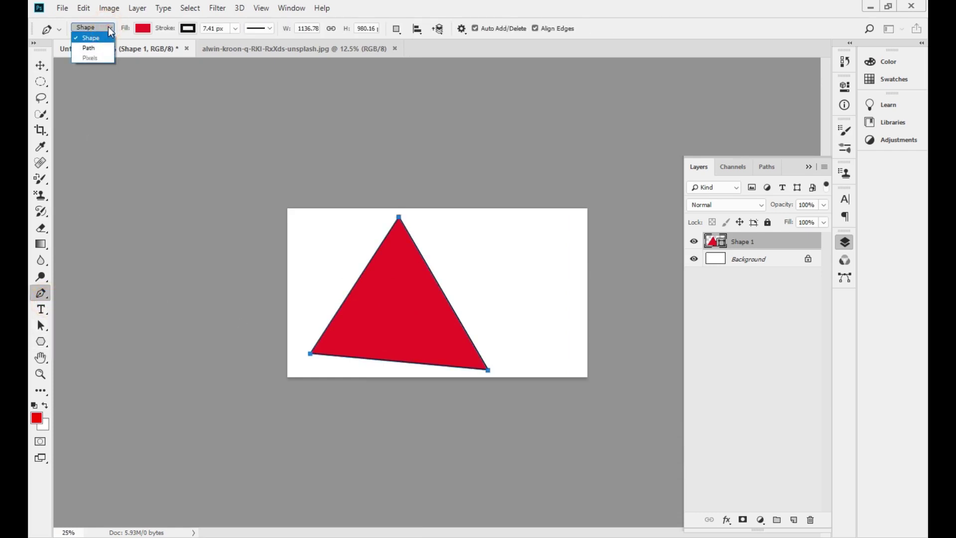
click(92, 48)
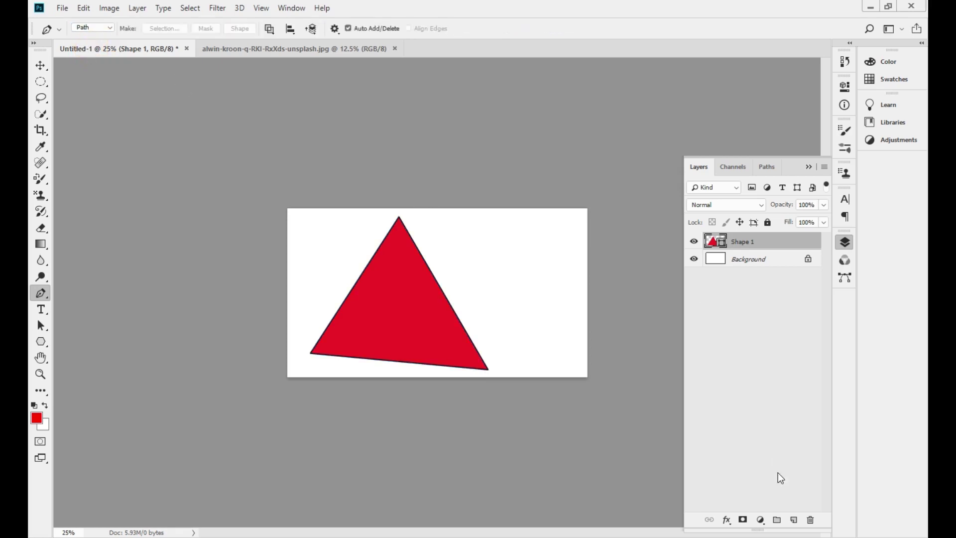
click(794, 520)
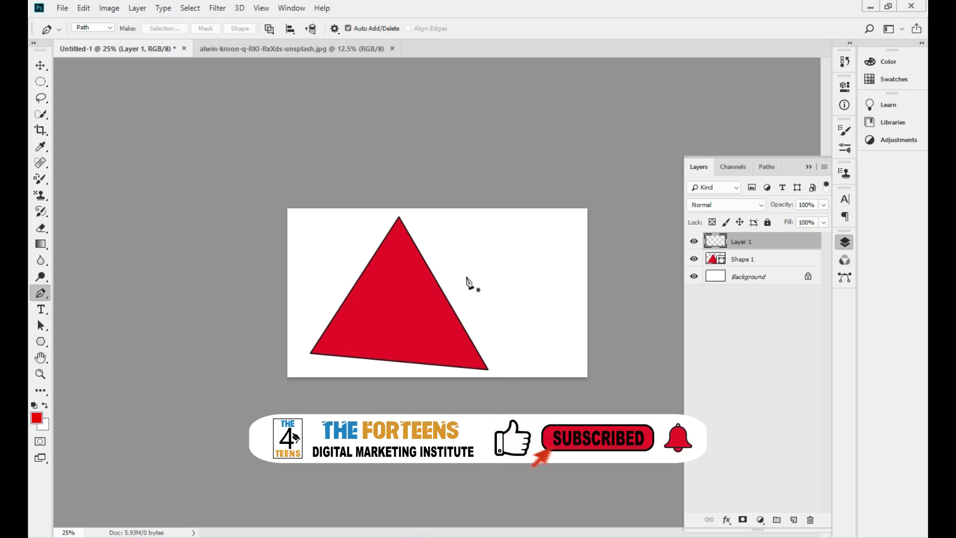
Draw a closed four-point curved path across the triangle and view its entry among the document's paths
click(315, 307)
click(396, 269)
drag(397, 269, 430, 279)
drag(529, 274, 567, 233)
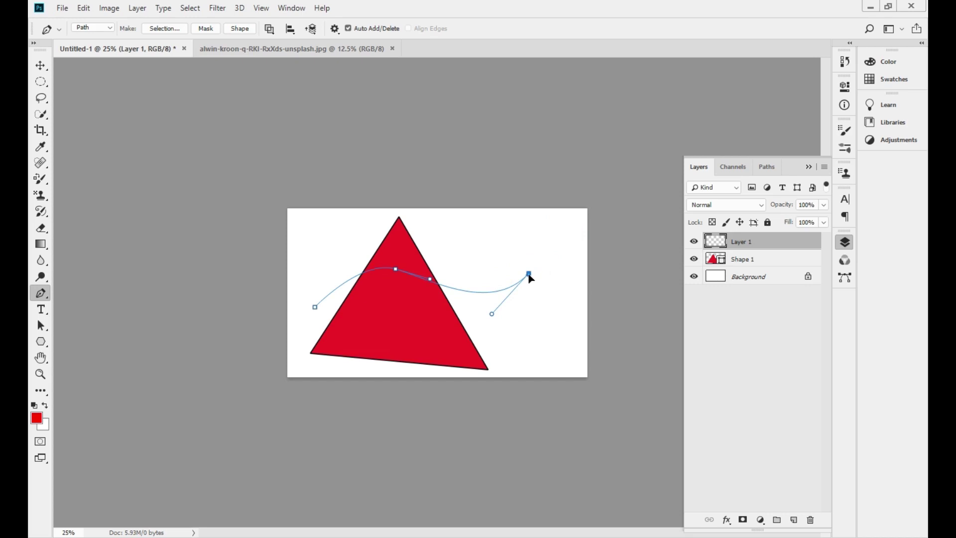
click(441, 344)
drag(435, 345, 358, 360)
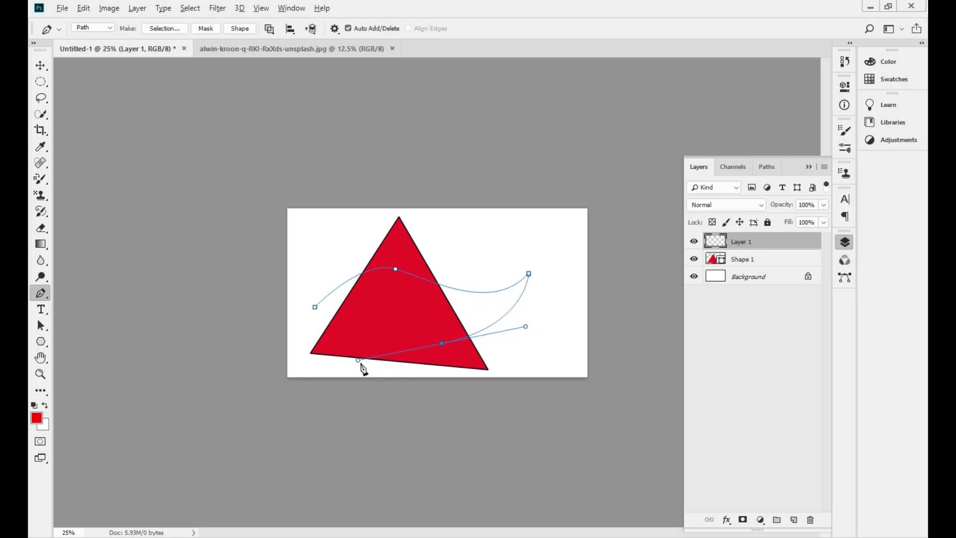
drag(358, 360, 426, 357)
drag(315, 308, 285, 253)
click(768, 168)
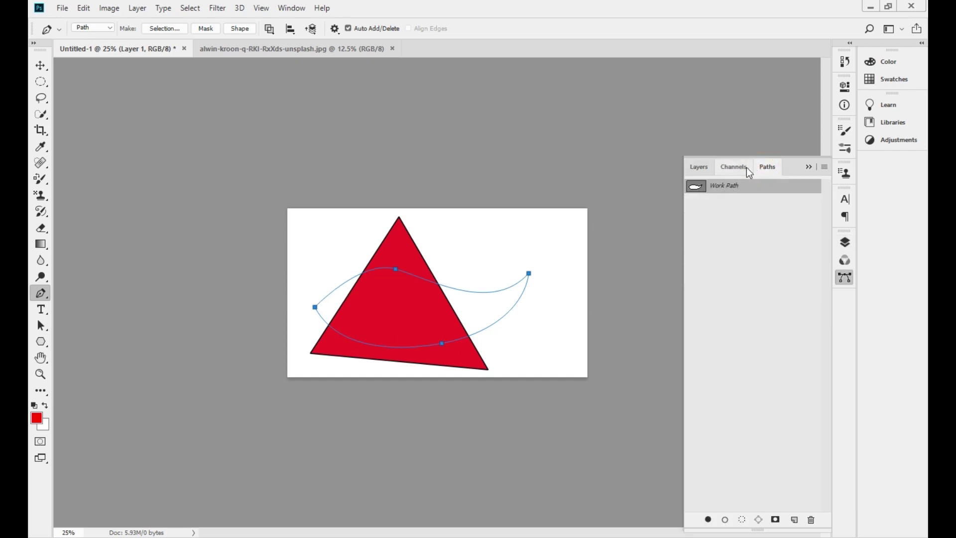
click(698, 168)
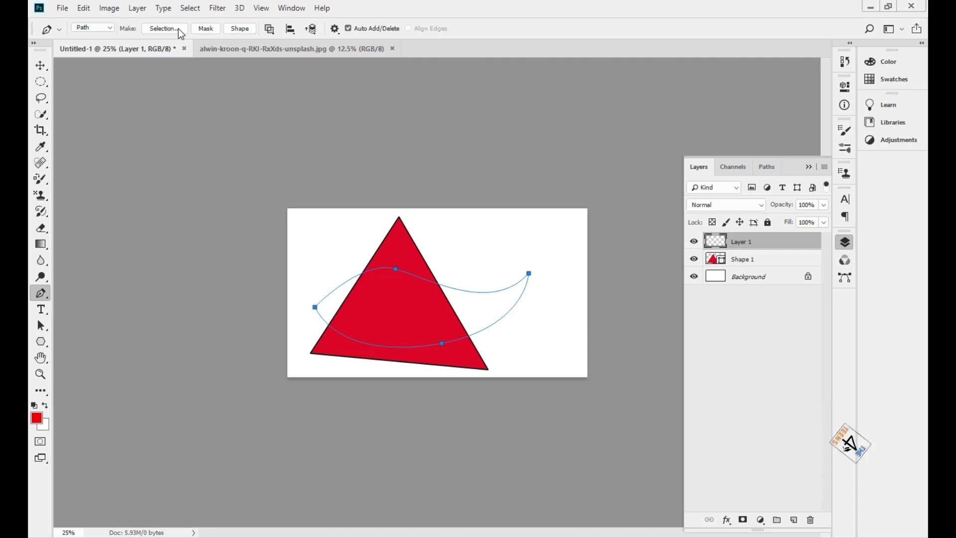
Try to make a new anti-aliased selection from the curved path with a feather radius of 0 pixels
key(i)
click(178, 28)
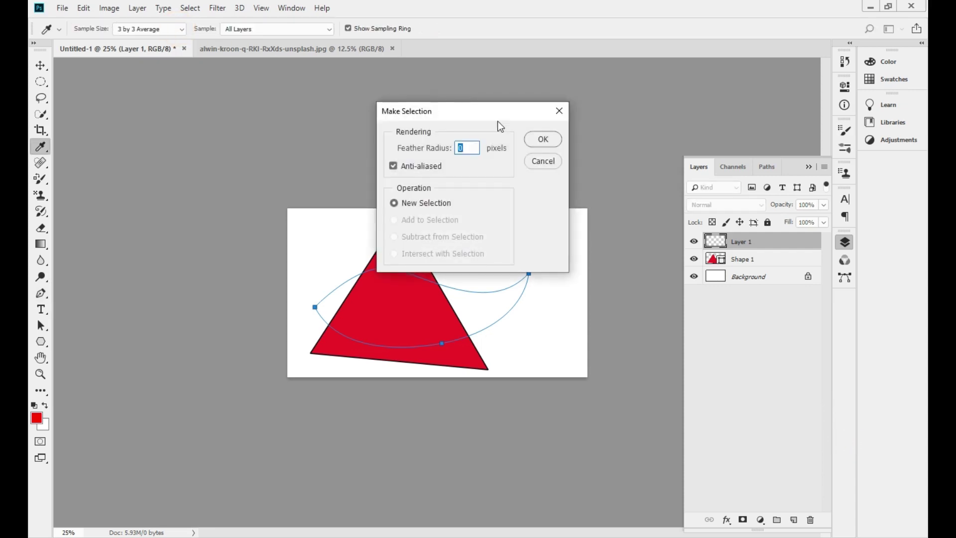
click(555, 163)
click(542, 140)
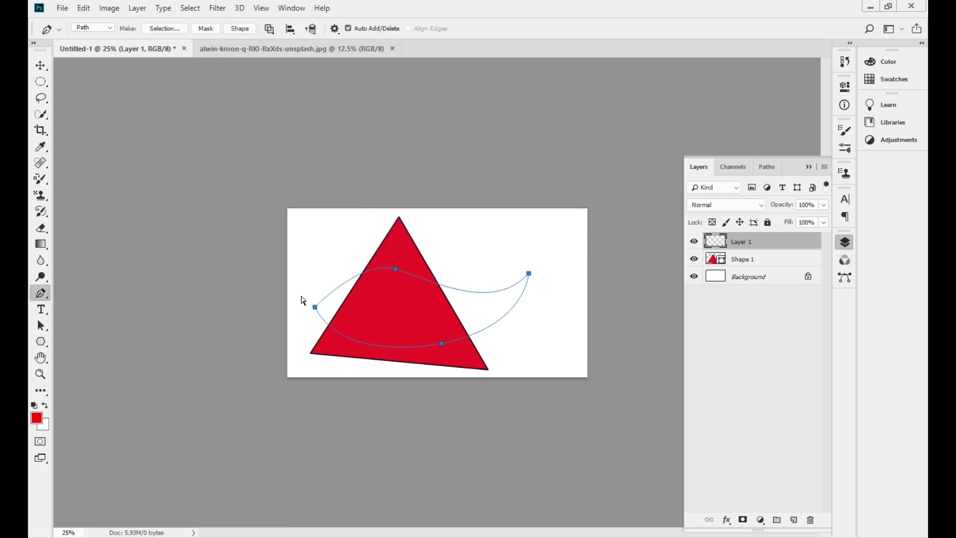
Make a mask from the curved path on the empty layer, and make a shape from the same path
click(206, 30)
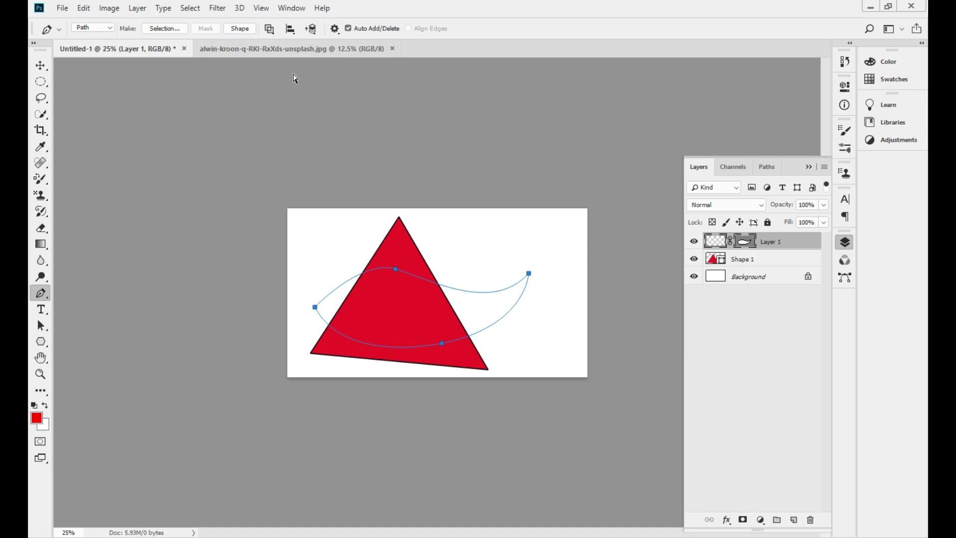
click(239, 29)
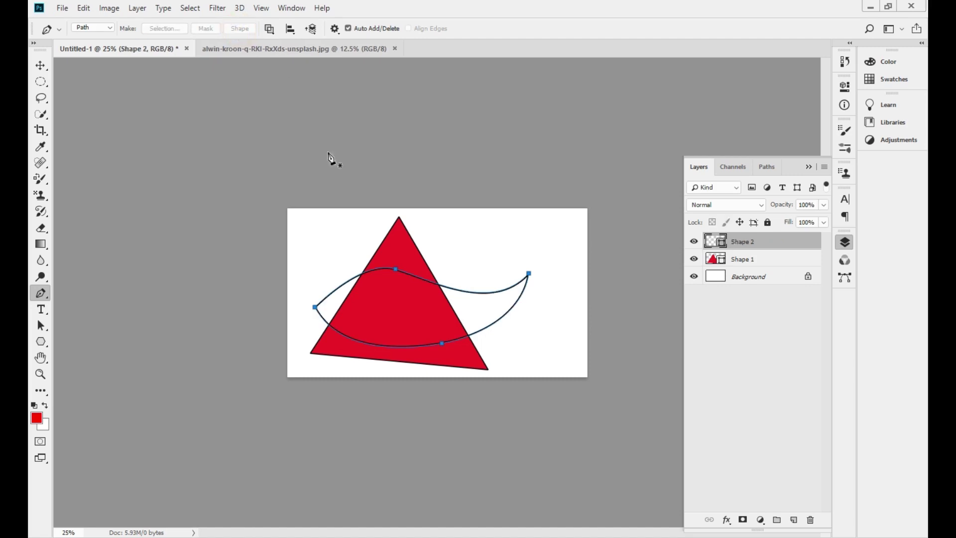
Undo making a shape from the curved path and show the document's paths again
click(111, 28)
click(118, 36)
key(ctrl+z)
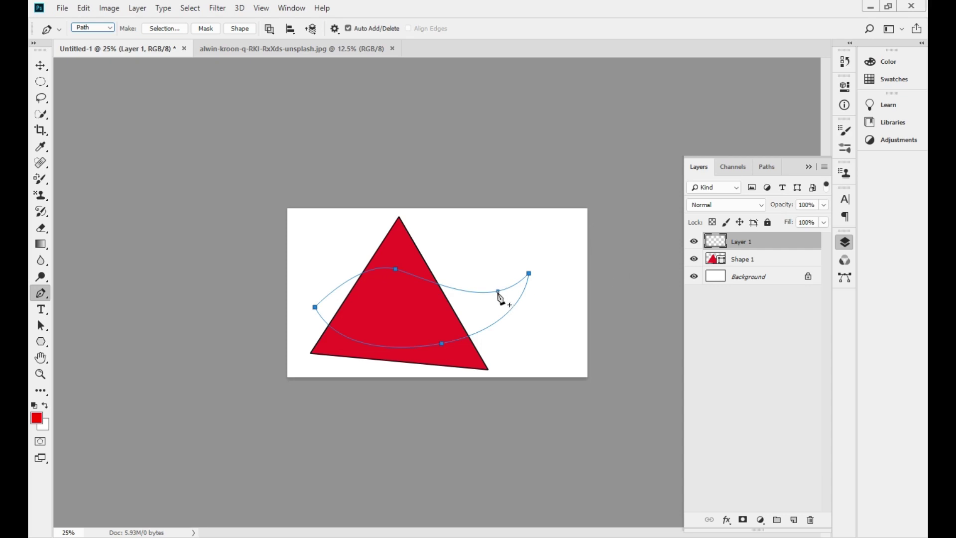
click(429, 280)
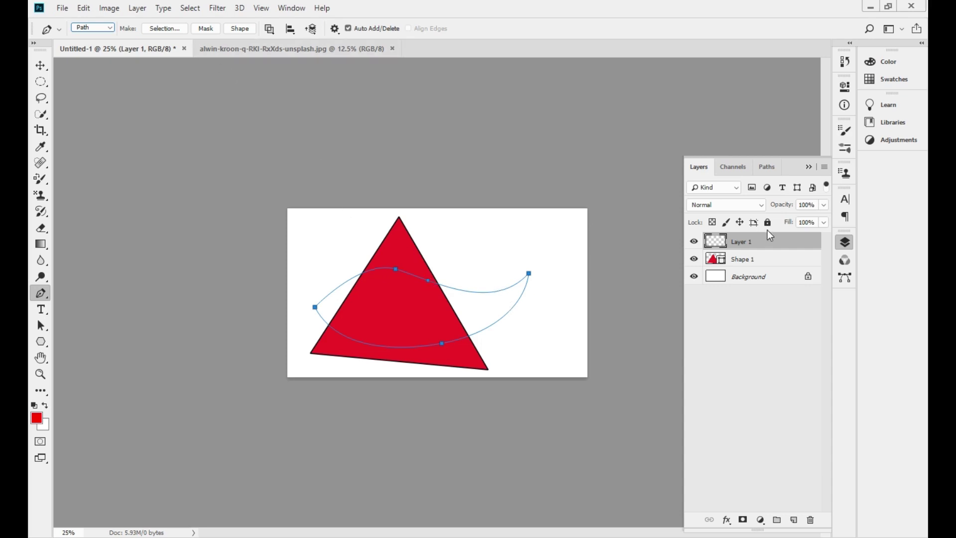
click(764, 168)
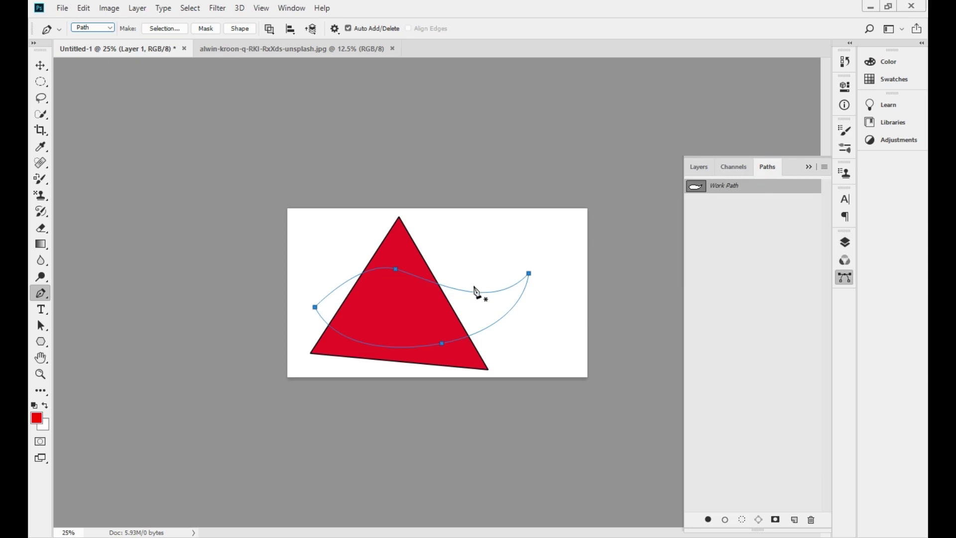
right_click(719, 187)
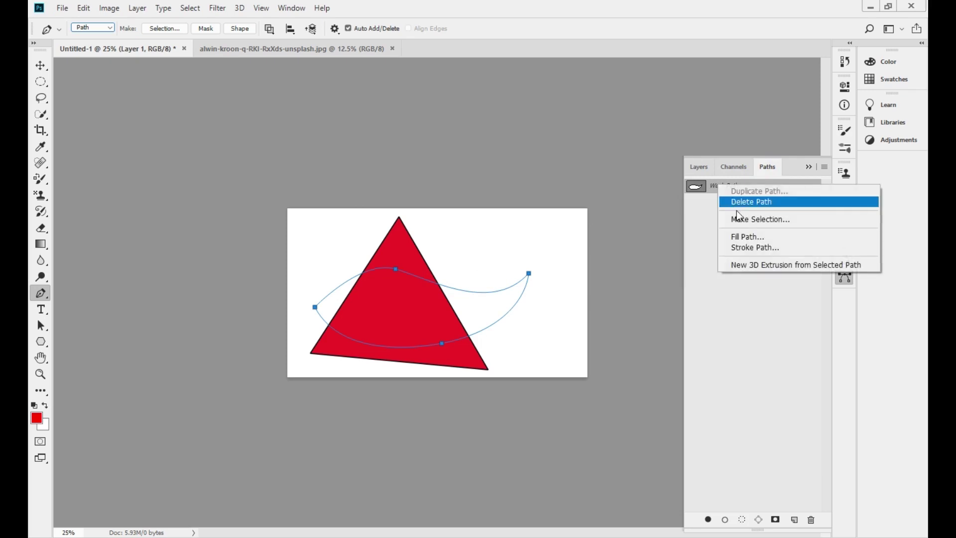
click(739, 237)
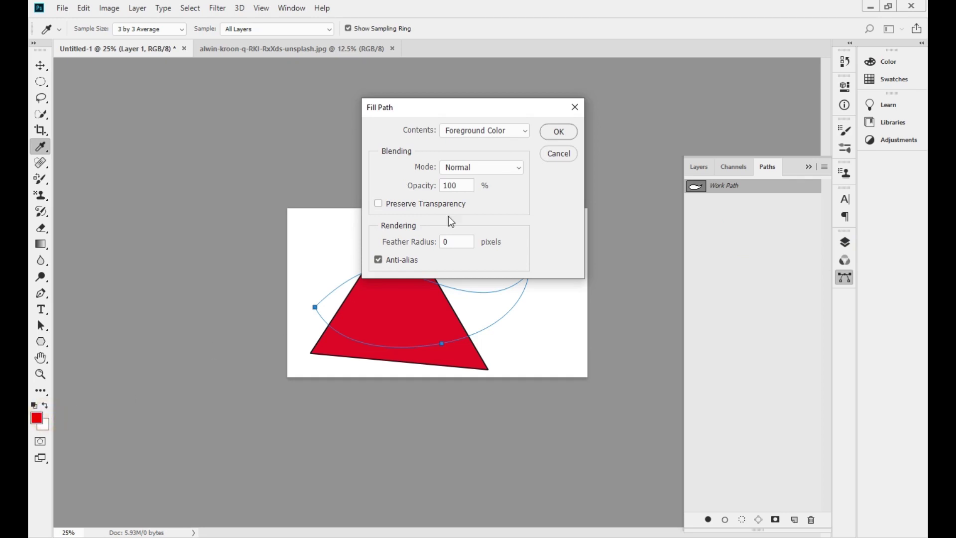
click(549, 156)
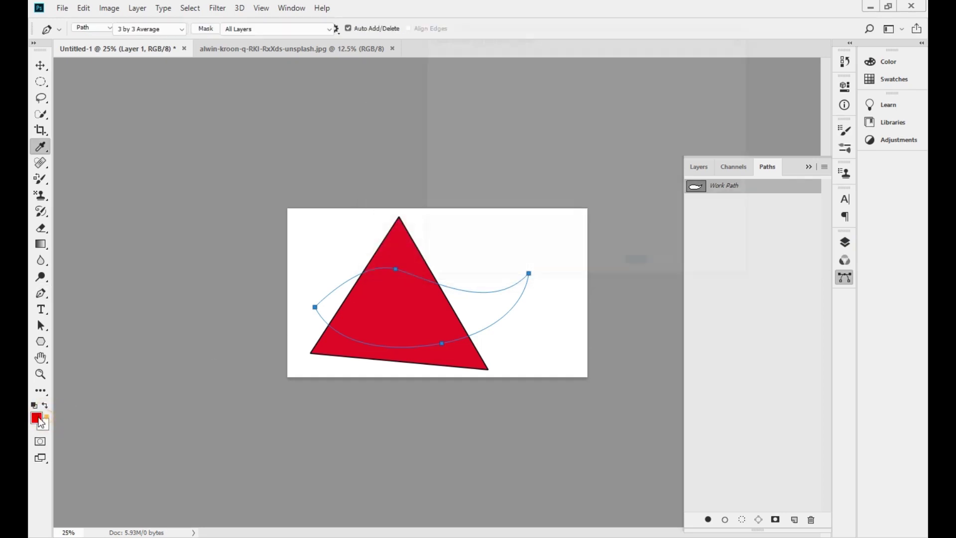
Set the foreground colour to turquoise, about #22bacc
click(36, 419)
click(607, 133)
drag(607, 144, 559, 97)
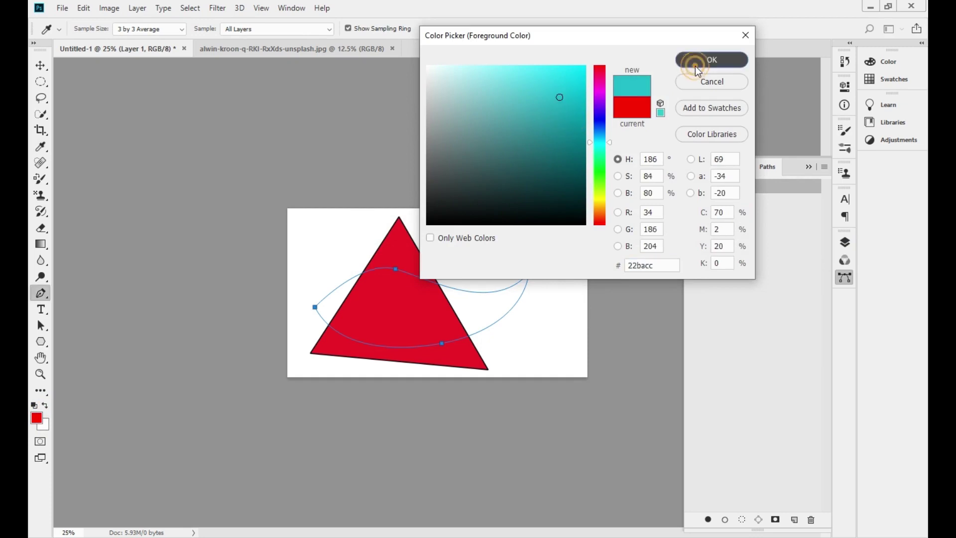
click(694, 64)
Fill the work path with the foreground colour in Normal mode at 100 % opacity, with anti-aliasing and no feather
right_click(738, 187)
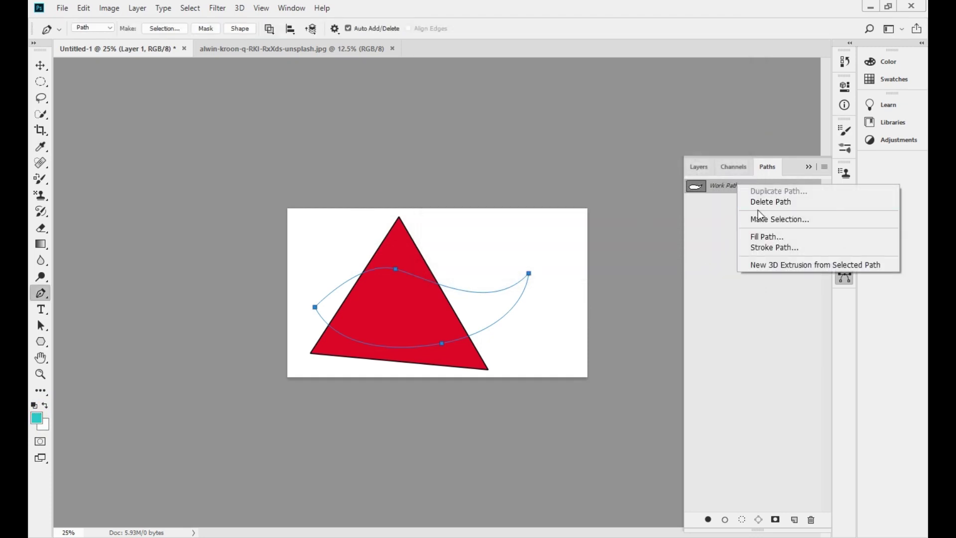
click(759, 238)
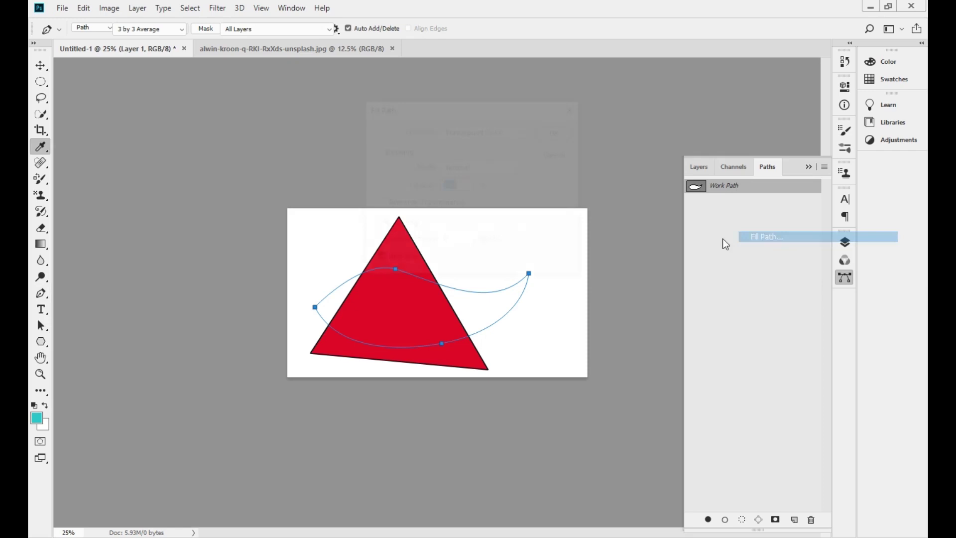
click(491, 134)
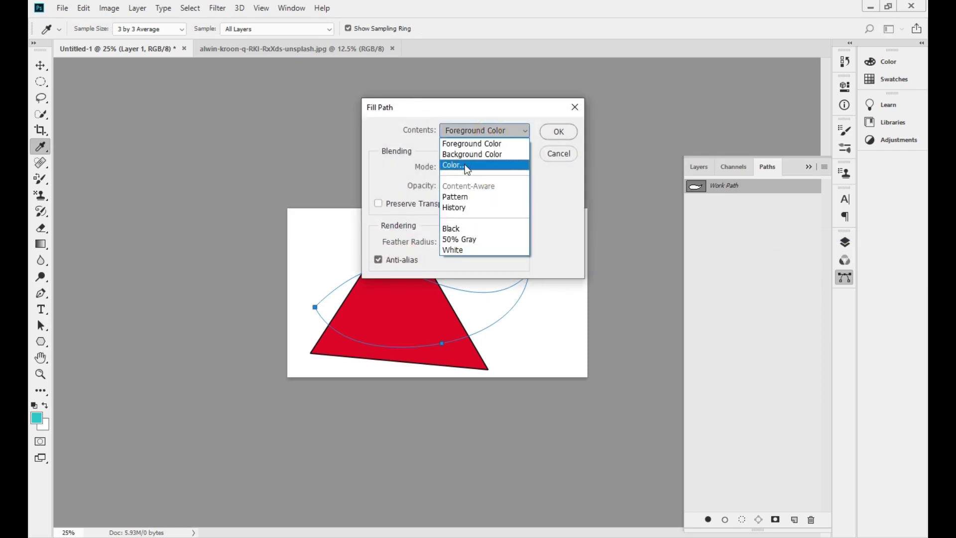
click(478, 144)
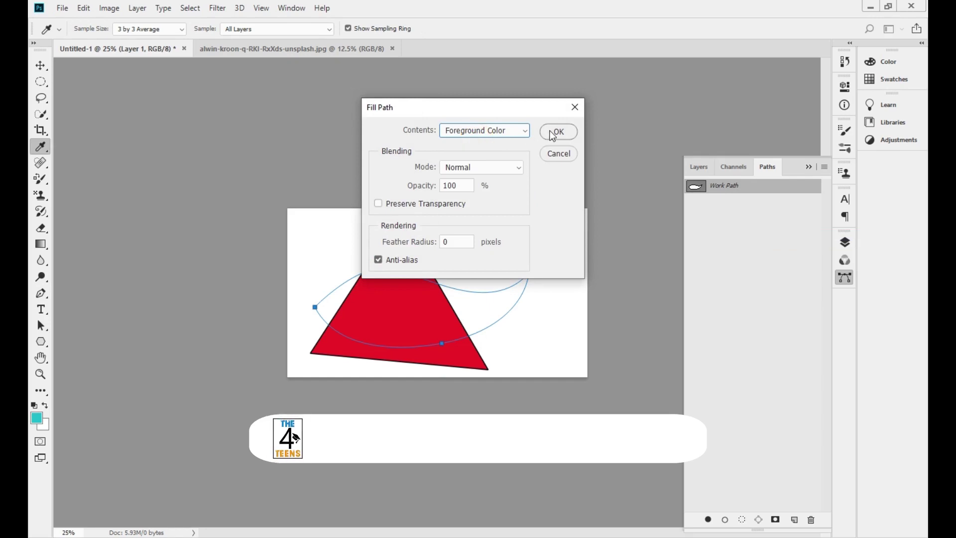
click(558, 132)
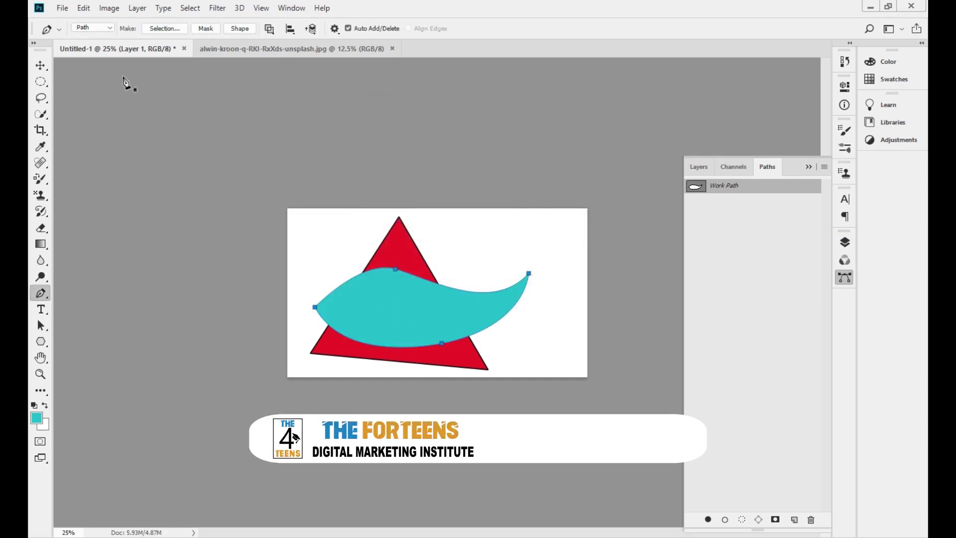
Duplicate the turquoise filled layer, hide the original, and move the filled artwork slightly up and to the right
click(696, 167)
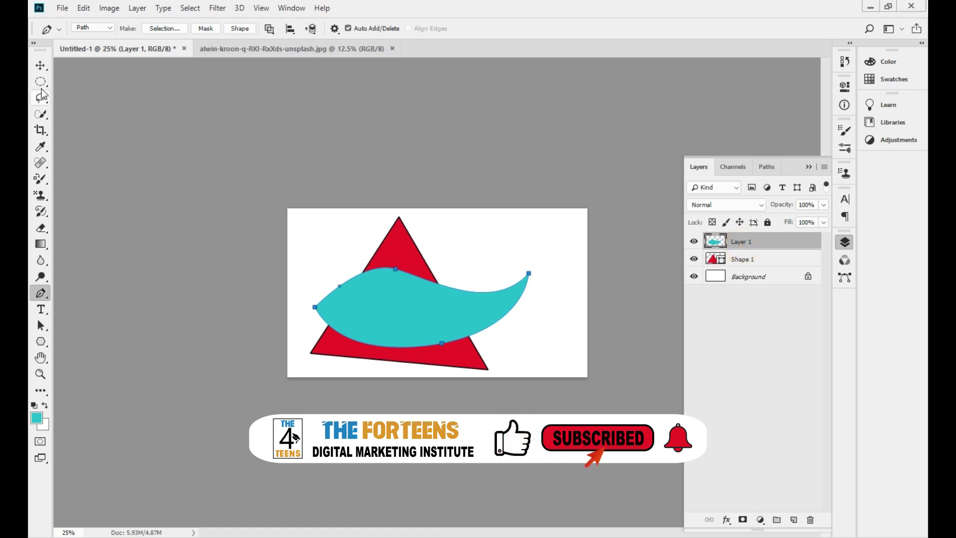
click(41, 65)
drag(397, 331, 421, 324)
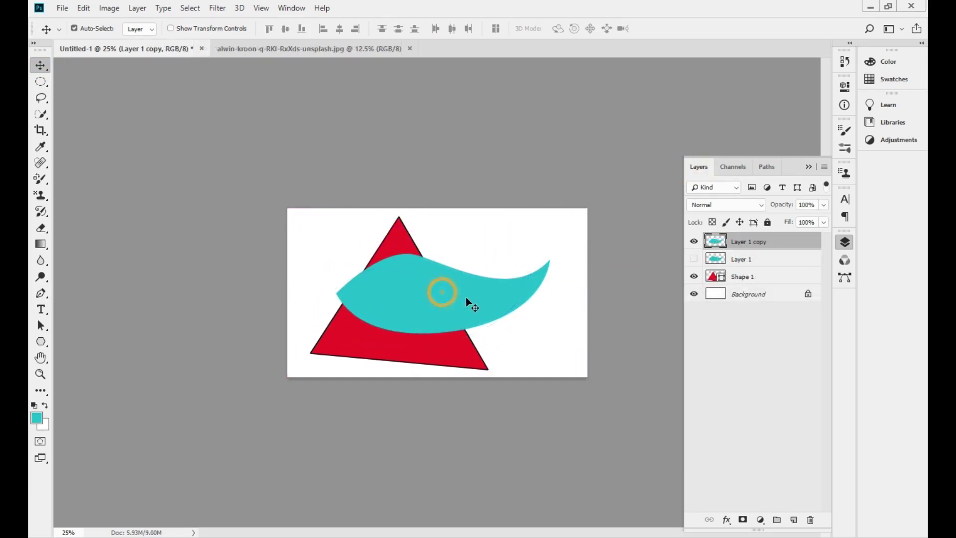
Scale the turquoise copy down proportionally to a small figure inside the lower part of the triangle
key(ctrl+t)
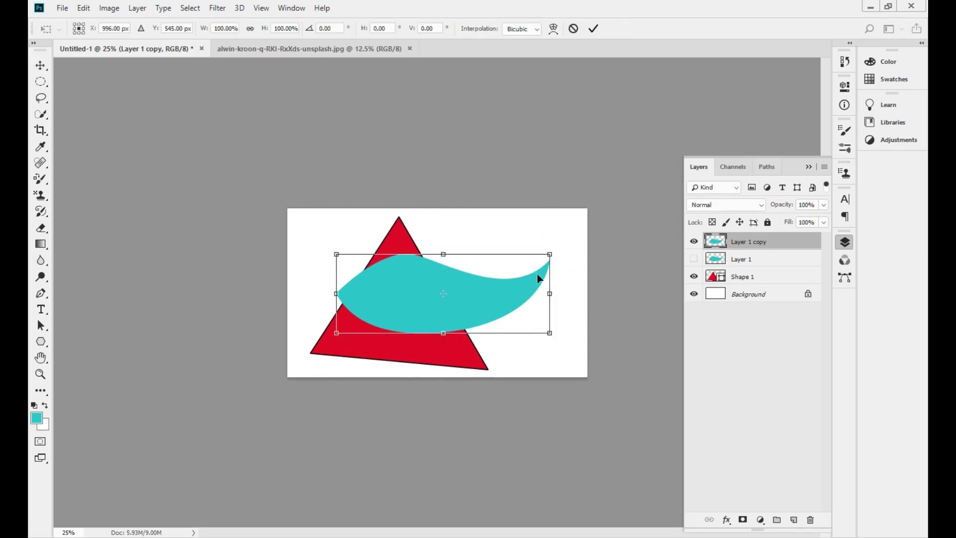
drag(552, 253, 377, 318)
key(Return)
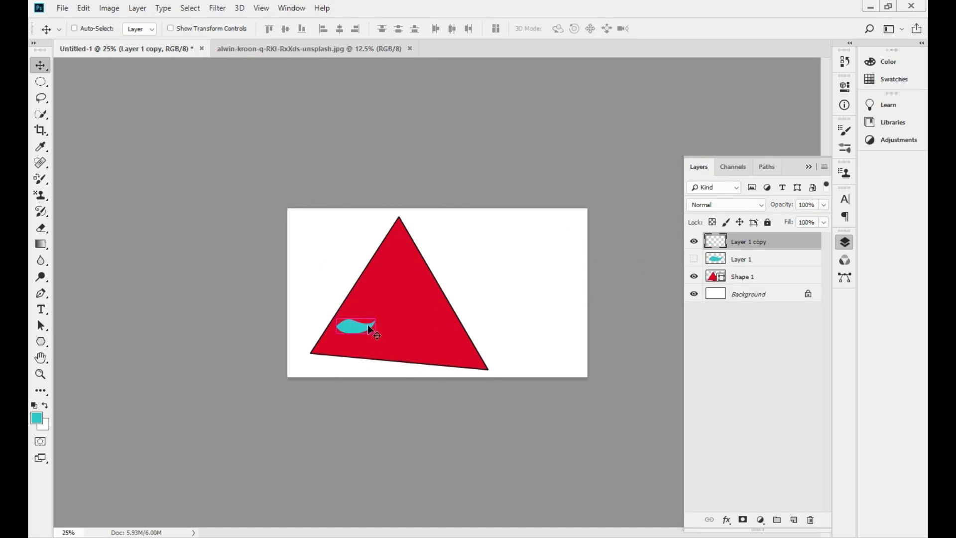
Enlarge the small turquoise copy to about 908.6 % and move it across the middle of the canvas
key(ctrl+t)
drag(375, 320, 671, 139)
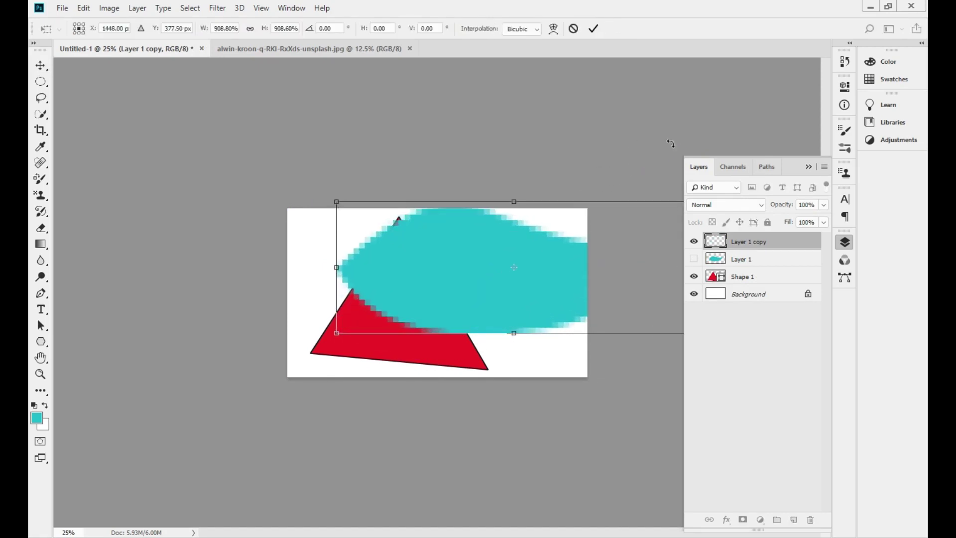
drag(548, 303, 482, 325)
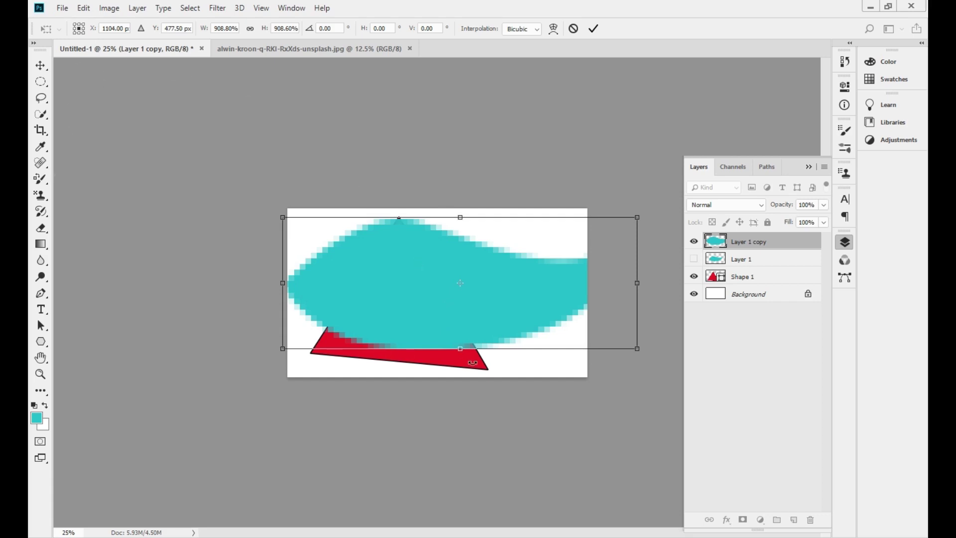
Undo the scaling and the duplication of the turquoise layer, and show the document's paths
key(ctrl+z)
key(ctrl+z)
key(ctrl+z)
key(ctrl+z)
click(770, 168)
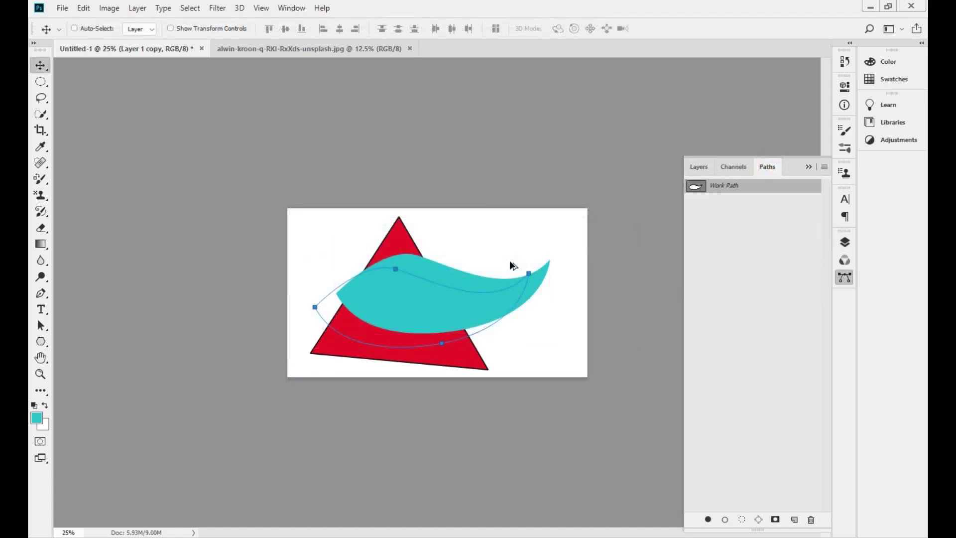
key(ctrl+z)
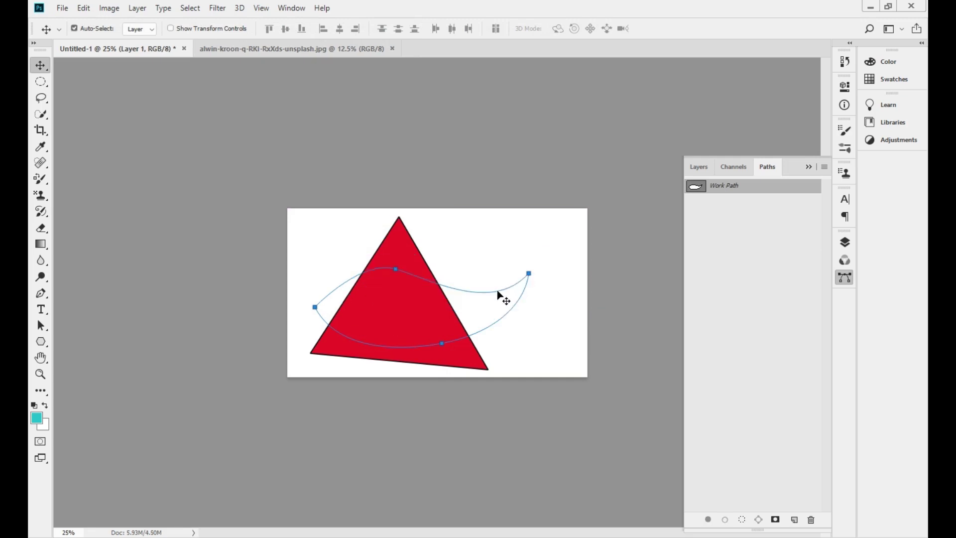
Check the turquoise layer's visibility, leave it hidden, and make a shape from the curved path with the Pen tool
click(699, 166)
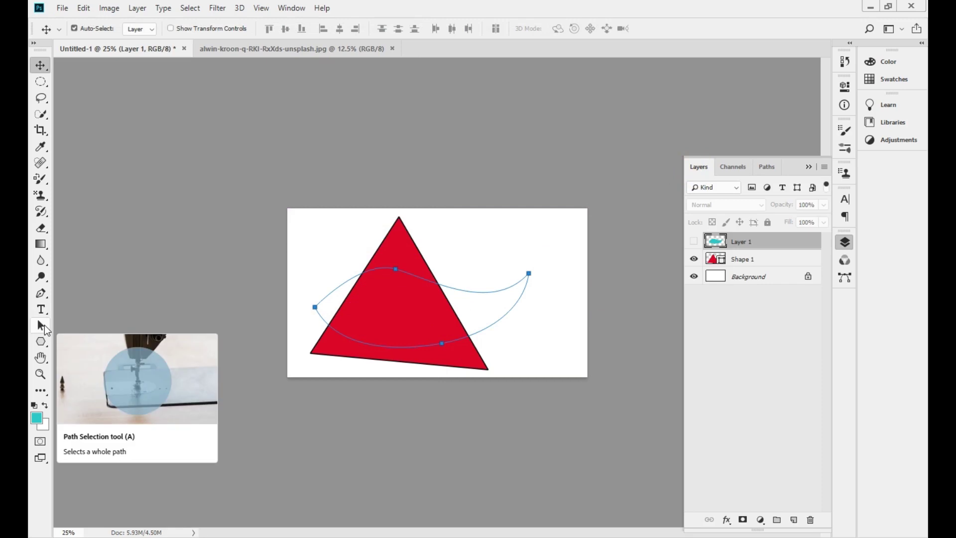
click(696, 243)
click(697, 243)
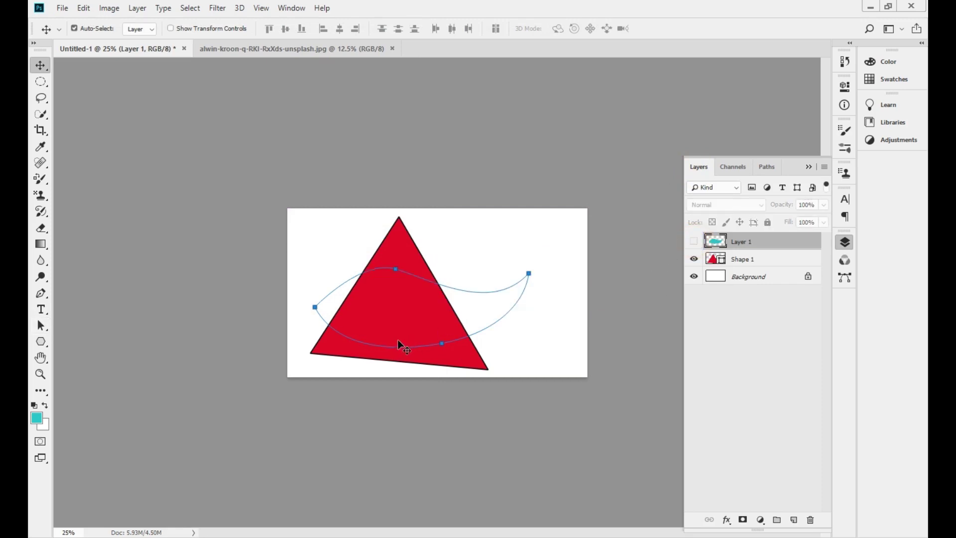
click(42, 293)
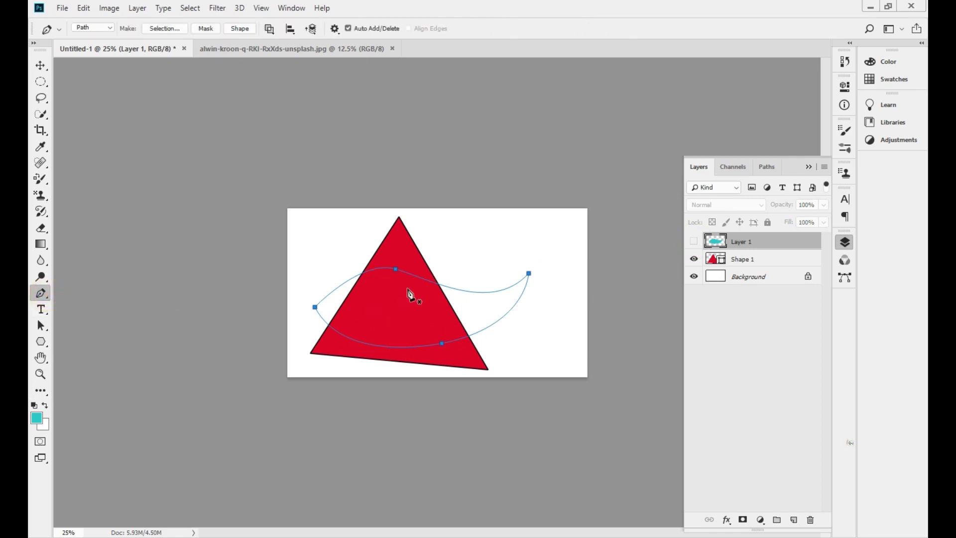
click(243, 30)
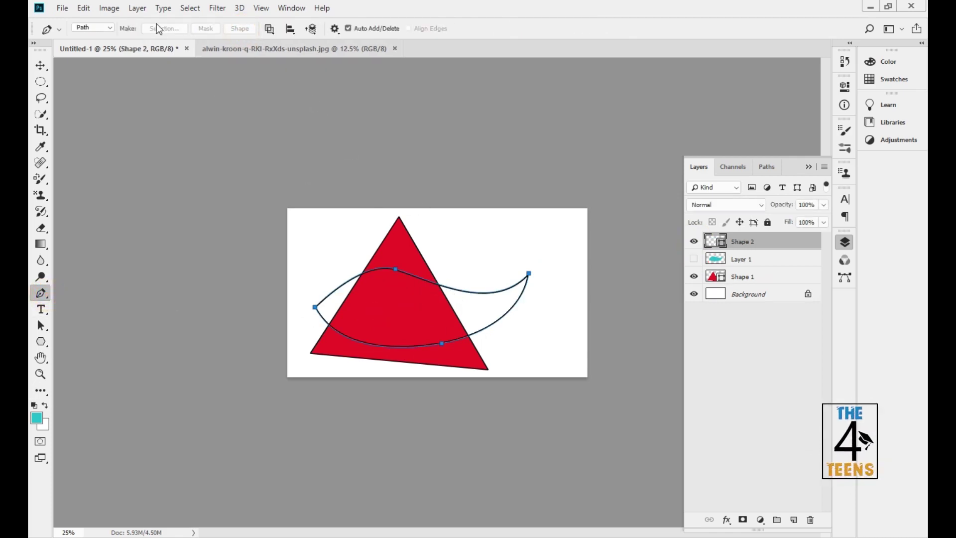
Move the new curved shape up and to the right with the Path Selection tool and fill it with yellow
drag(41, 325, 75, 326)
drag(454, 288, 497, 257)
click(192, 29)
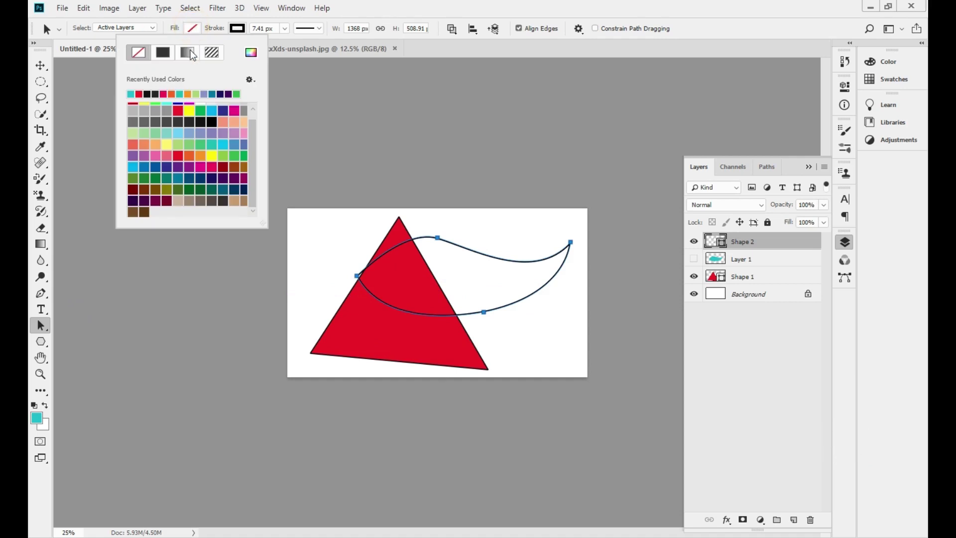
click(189, 111)
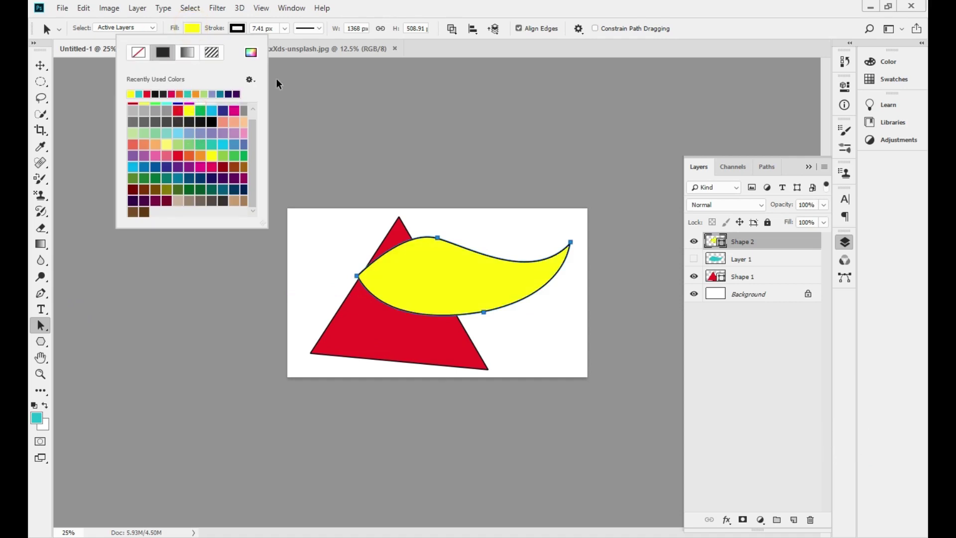
Change the yellow curved shape's stroke to the dotted line style and deselect its path
click(309, 29)
click(307, 106)
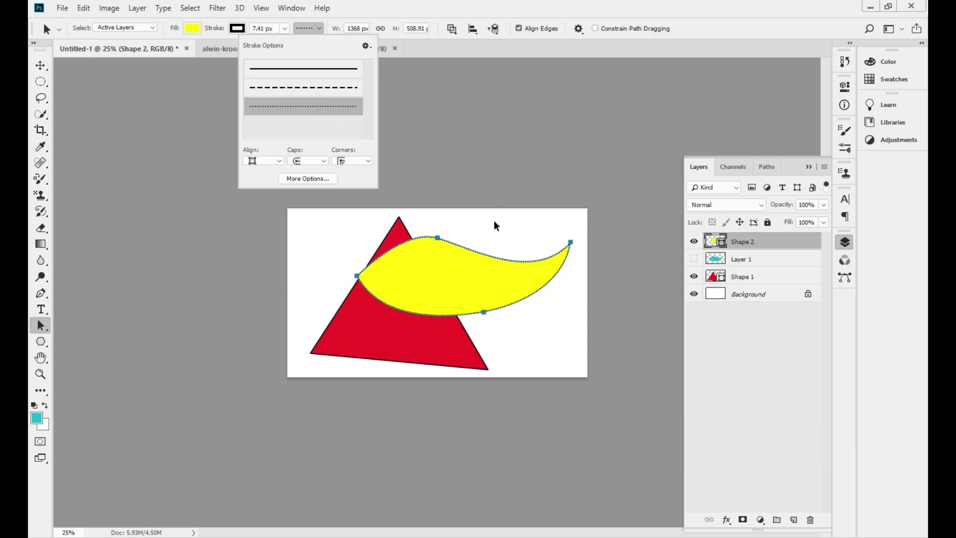
click(483, 235)
click(487, 237)
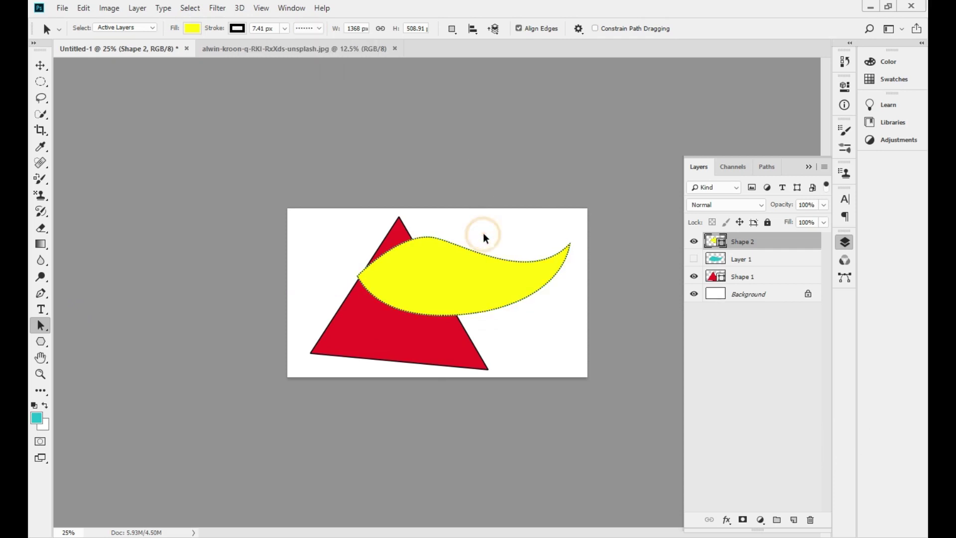
Scale the yellow curved shape down proportionally to about 26.9 % with Free Transform
click(482, 275)
key(ctrl+t)
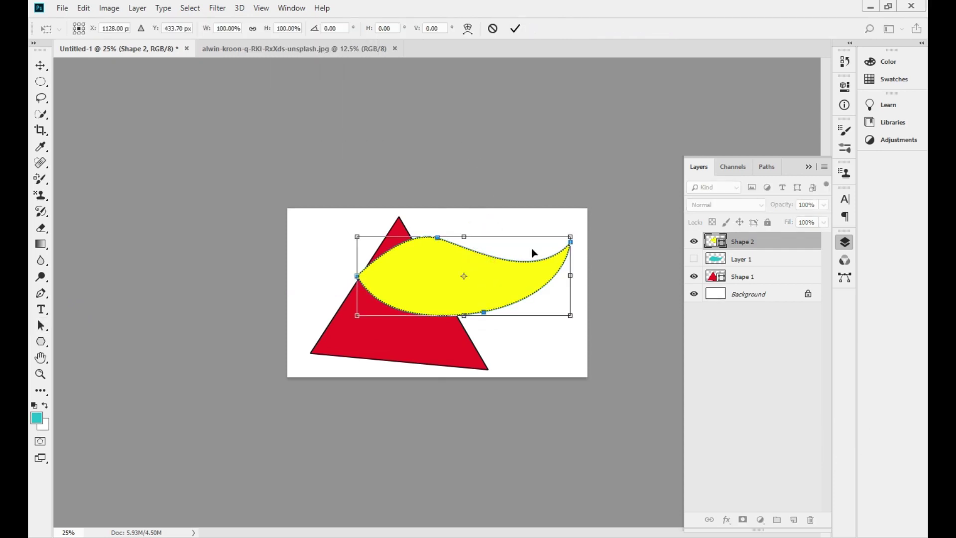
drag(571, 237, 415, 296)
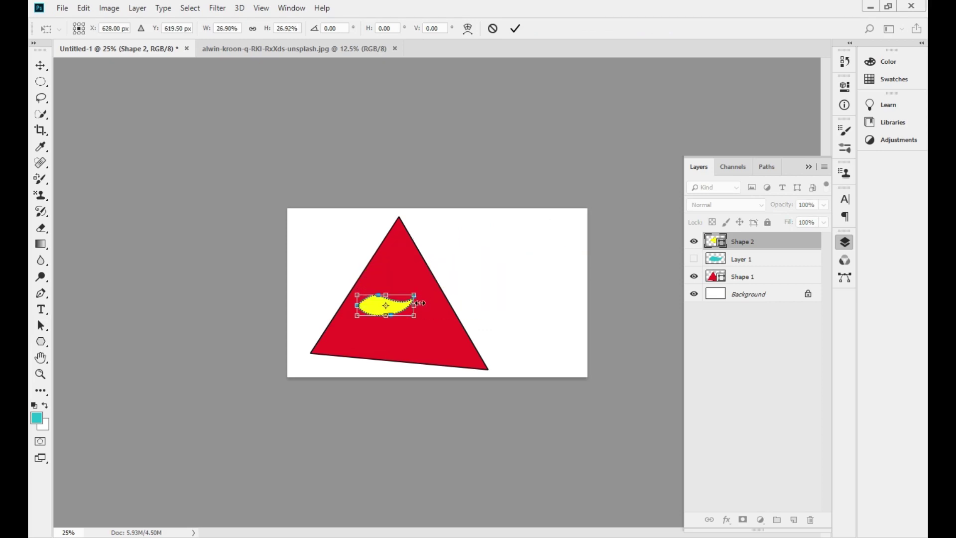
key(Return)
key(a)
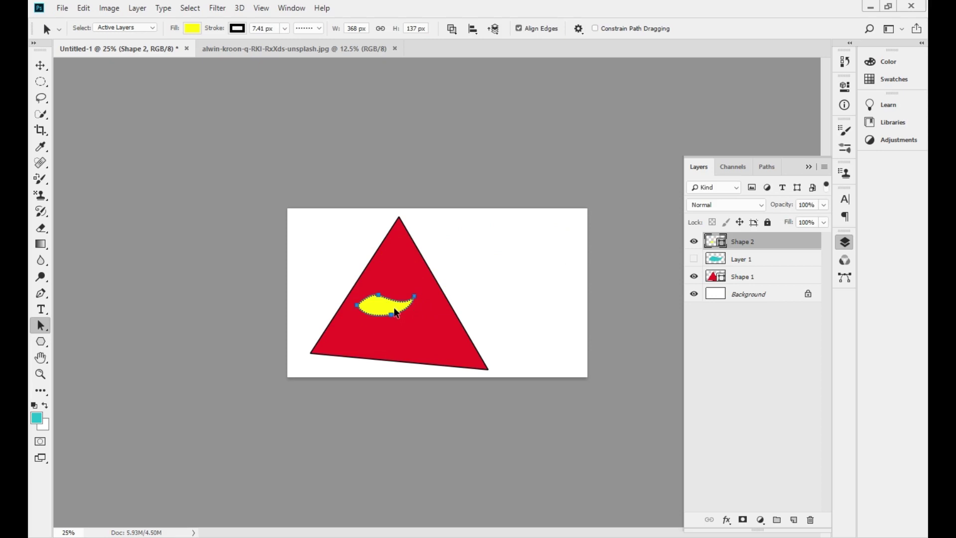
Enlarge the small yellow shape to about 521.2 % and position it across the full canvas width
key(ctrl+t)
drag(420, 293, 627, 106)
drag(542, 272, 468, 309)
click(548, 405)
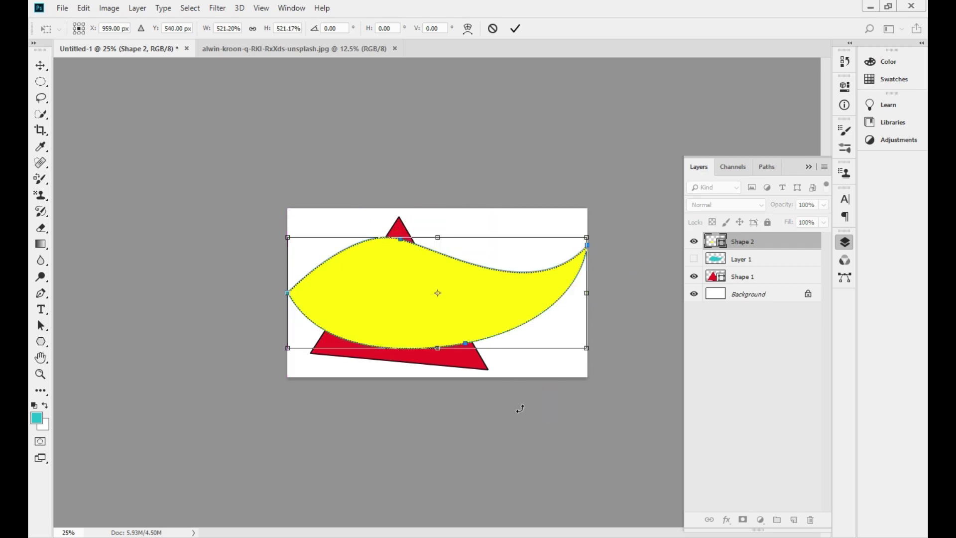
key(a)
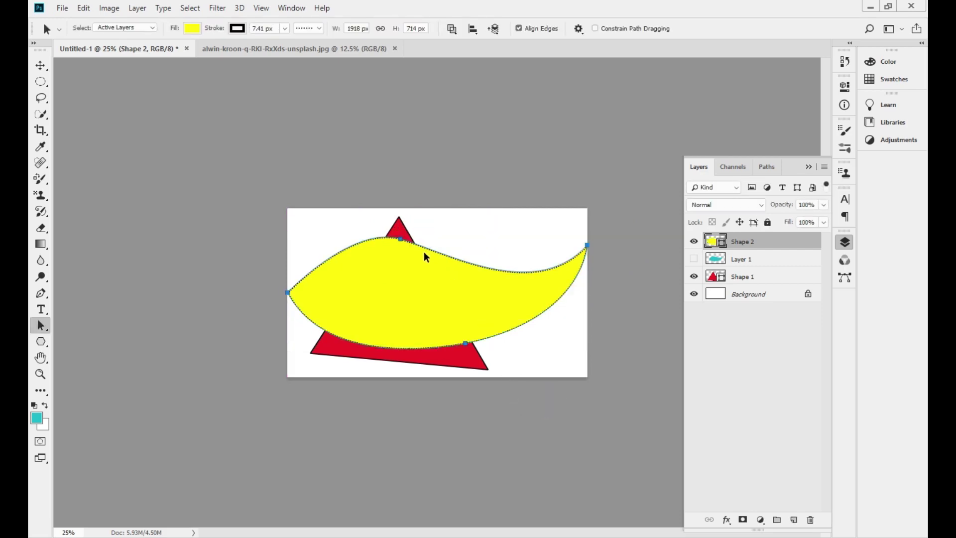
Delete the two shape layers and the teal Layer 1, keep only the background, and collapse the Layers panel
key(ctrl+plus)
drag(425, 275, 426, 242)
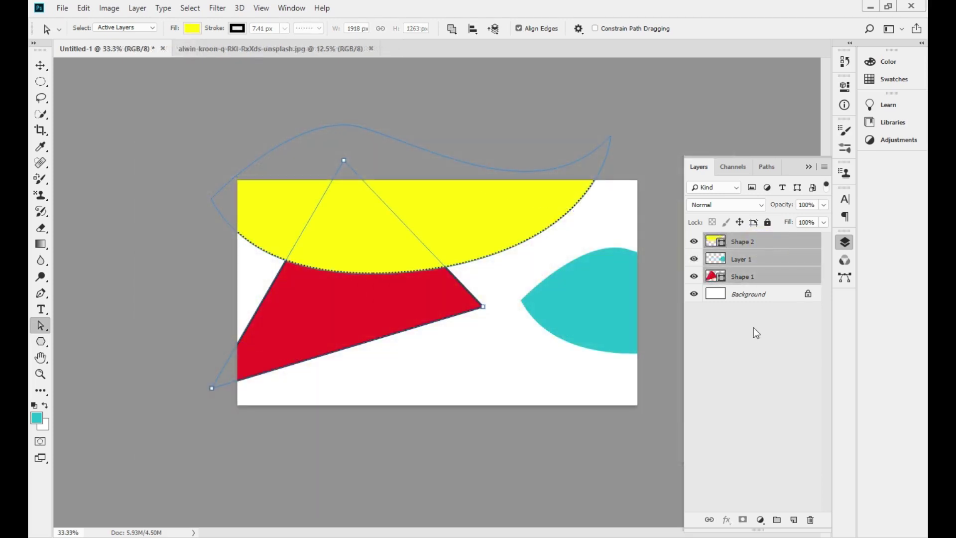
key(Delete)
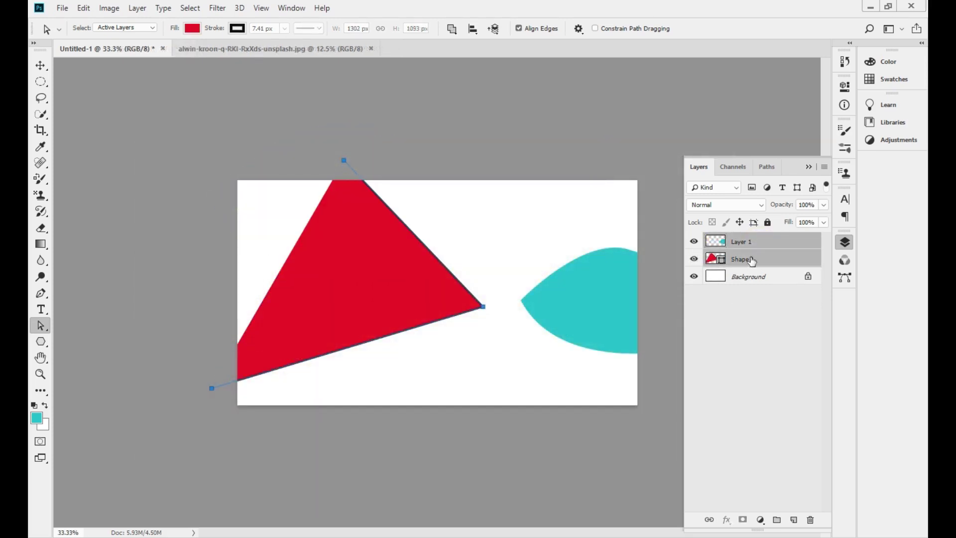
key(Delete)
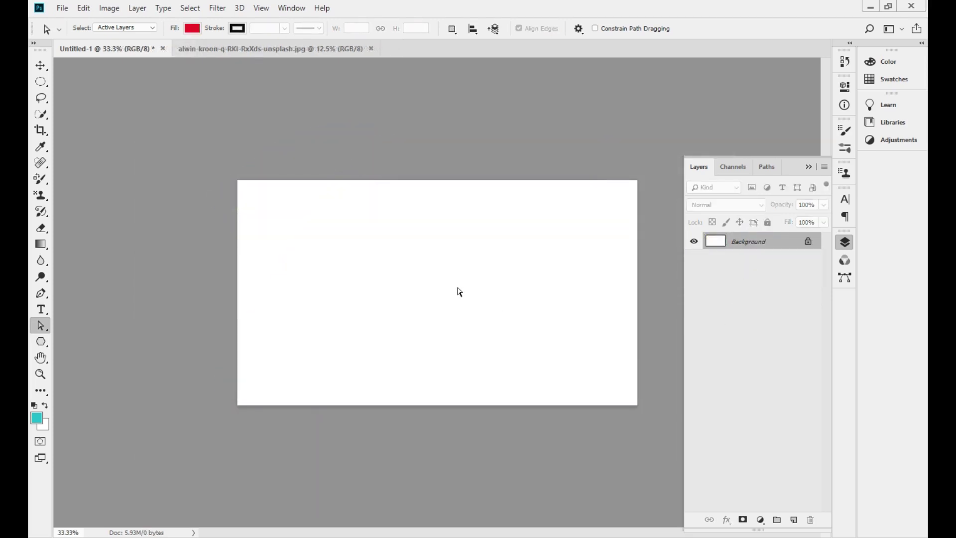
key(ctrl+plus)
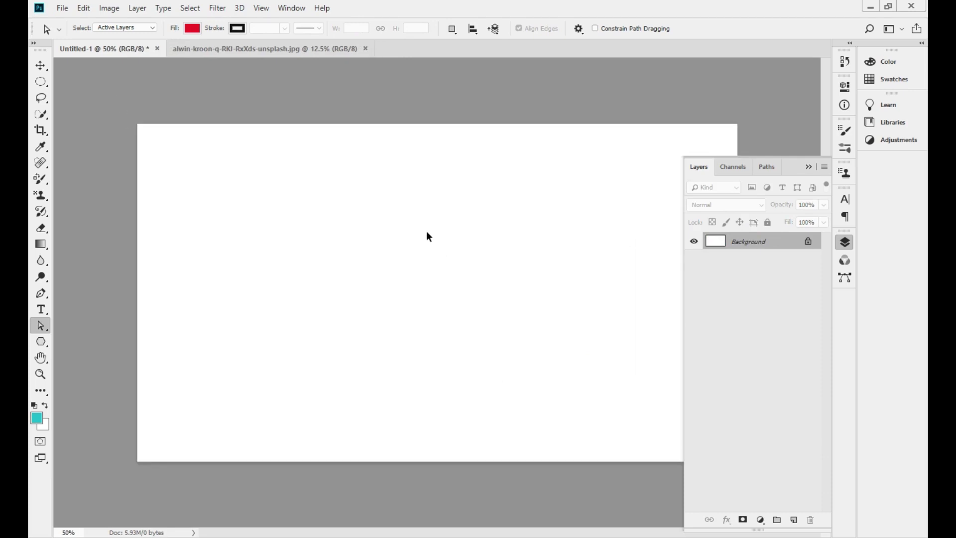
click(809, 167)
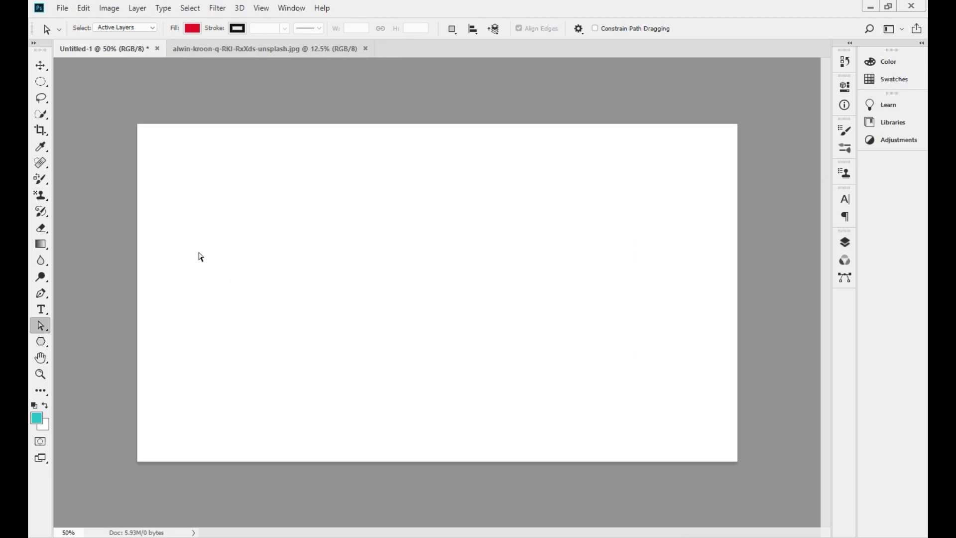
Draw a closed, tilted four-sided outline about 480 by 488 px with the Pen tool in Shape mode, without fill
click(41, 68)
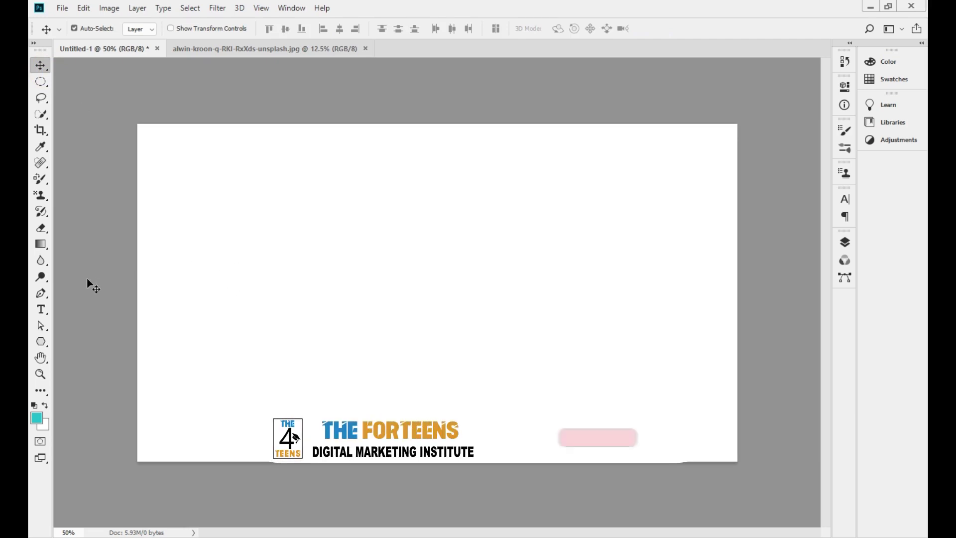
click(48, 294)
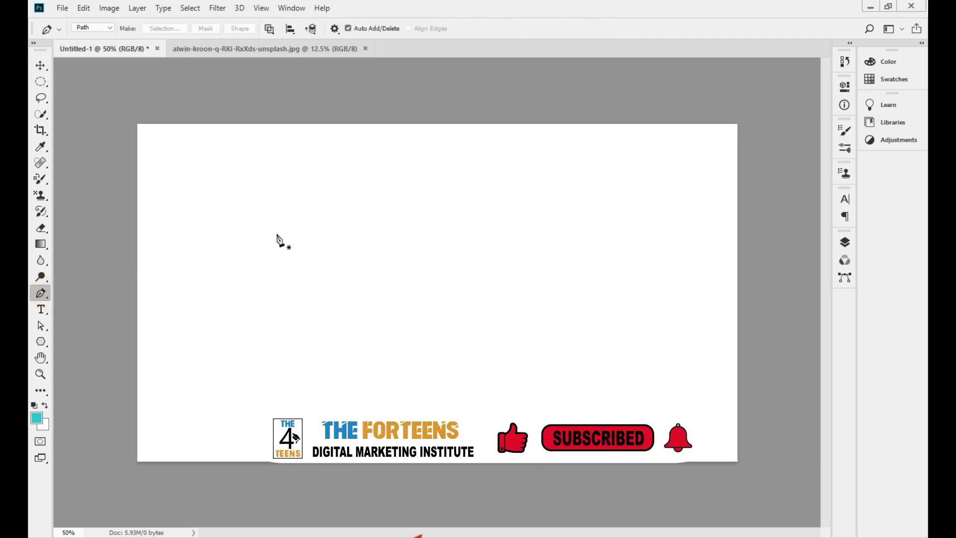
click(102, 29)
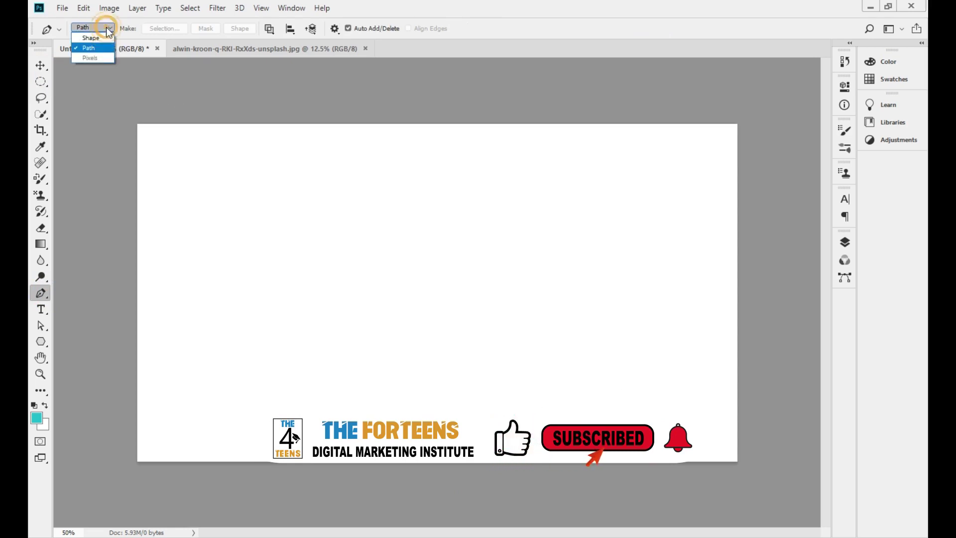
click(100, 38)
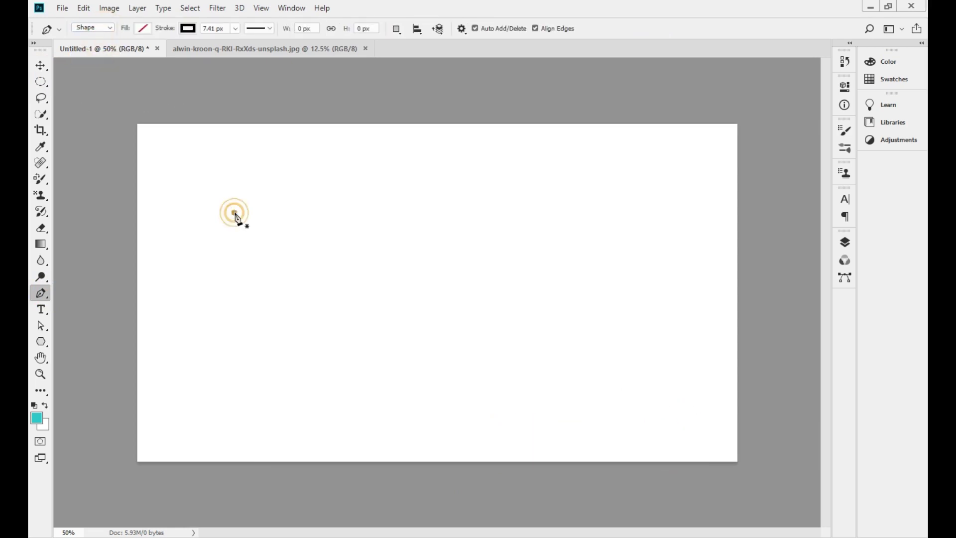
click(234, 213)
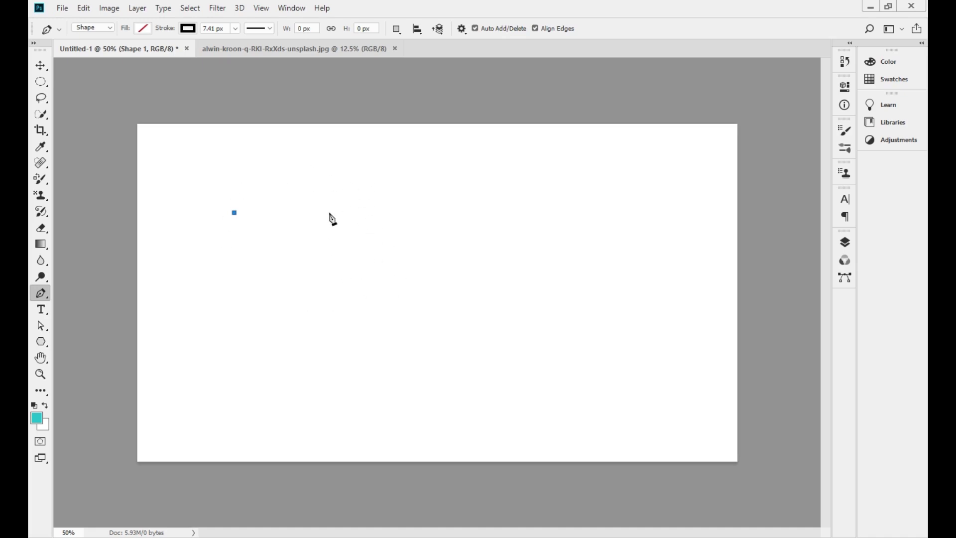
click(343, 172)
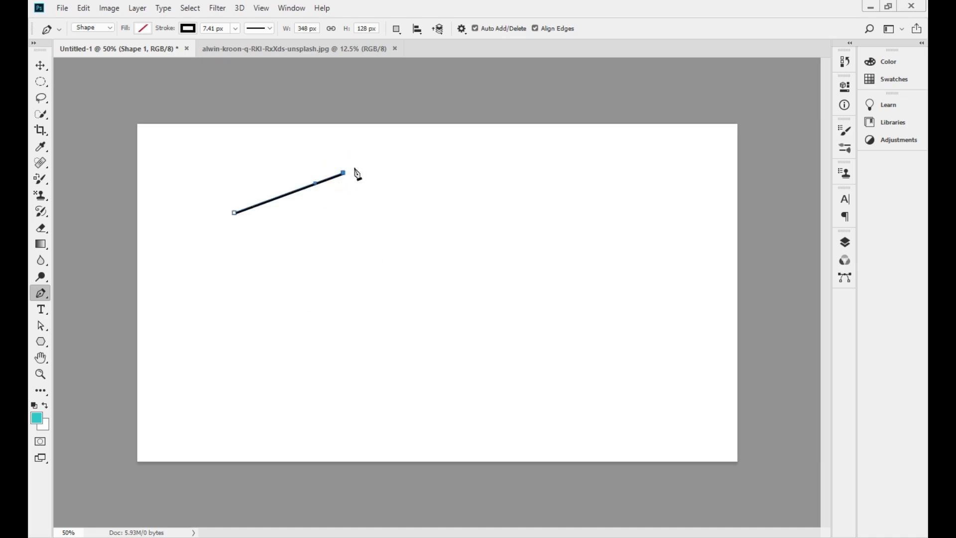
click(384, 289)
click(271, 325)
click(234, 213)
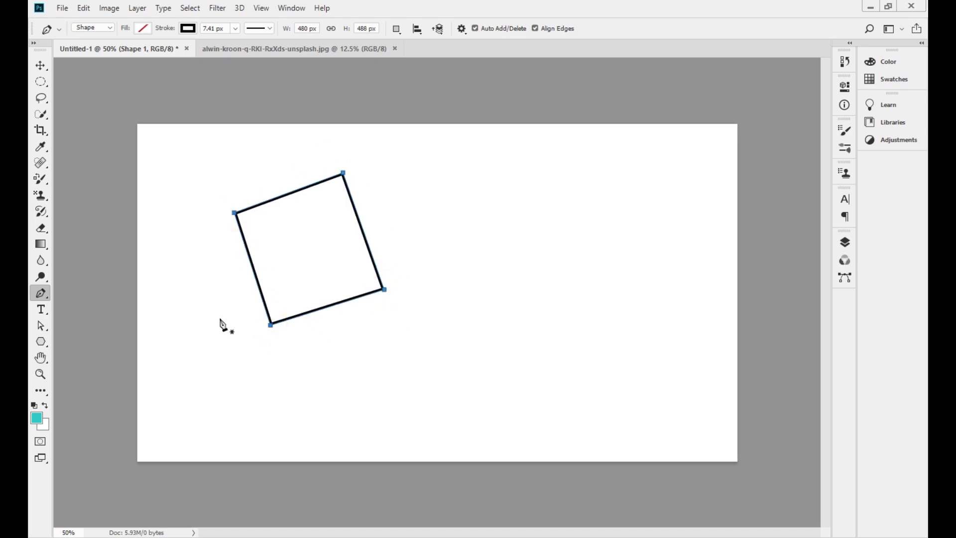
Draw a closed irregular outline of straight segments, about 1164 by 598 px, running around the four-sided shape
click(475, 174)
click(584, 171)
click(584, 272)
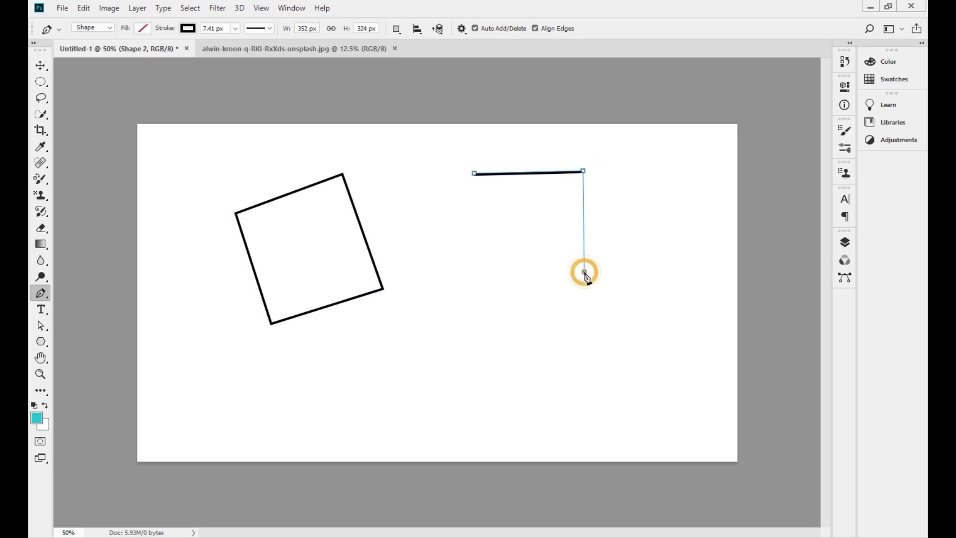
click(478, 270)
click(449, 266)
click(437, 245)
click(509, 243)
click(513, 308)
click(475, 310)
click(435, 302)
click(423, 275)
click(401, 303)
click(377, 344)
click(339, 351)
click(287, 358)
click(249, 355)
click(231, 322)
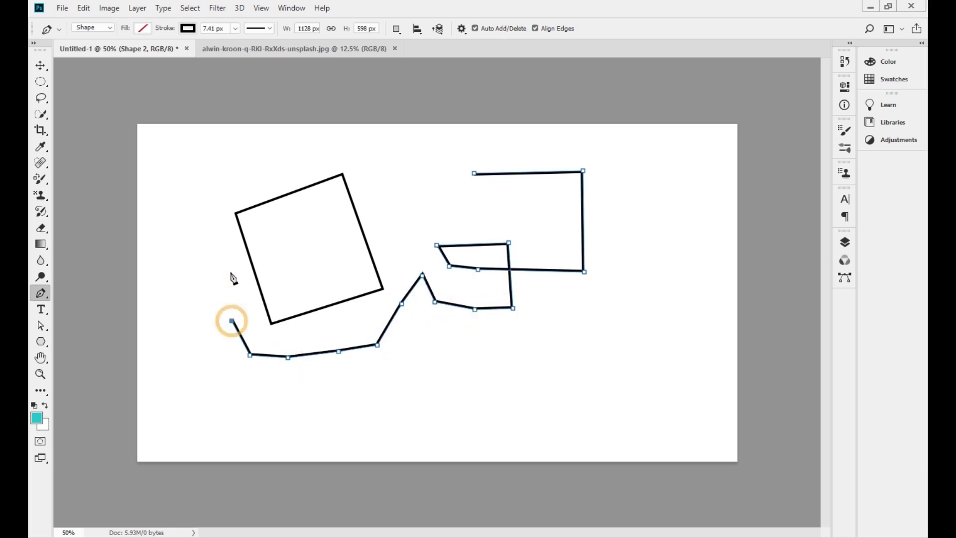
click(221, 248)
click(220, 184)
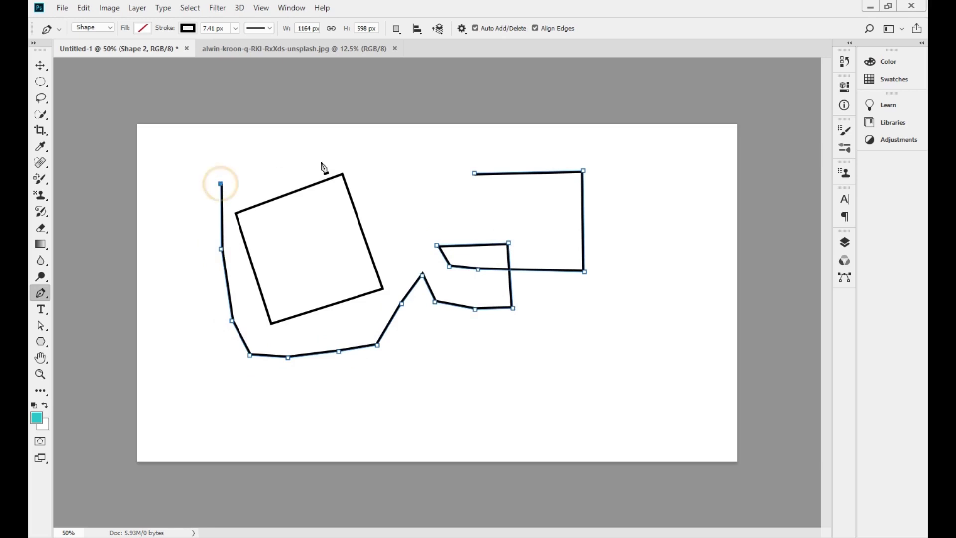
click(474, 173)
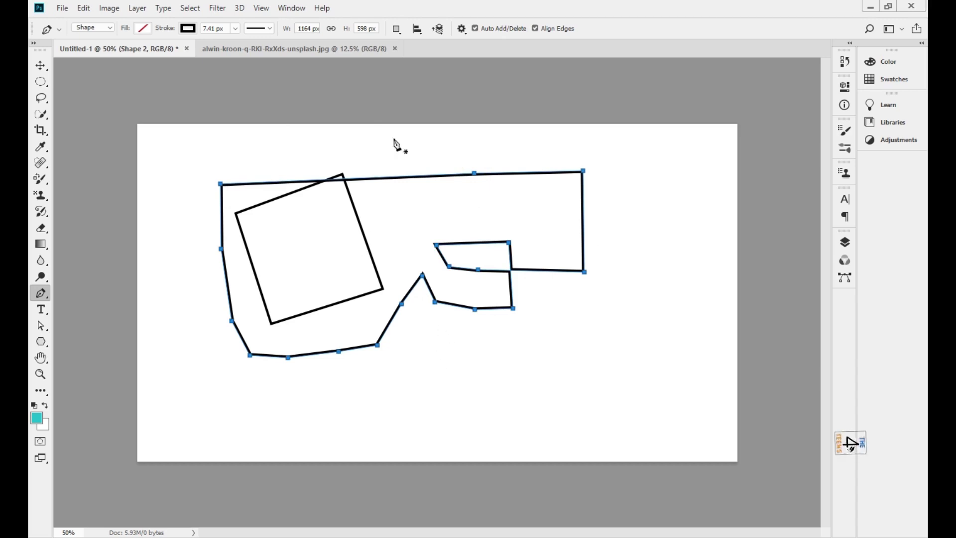
Delete the irregular outline and the four-sided shape from the canvas
click(40, 65)
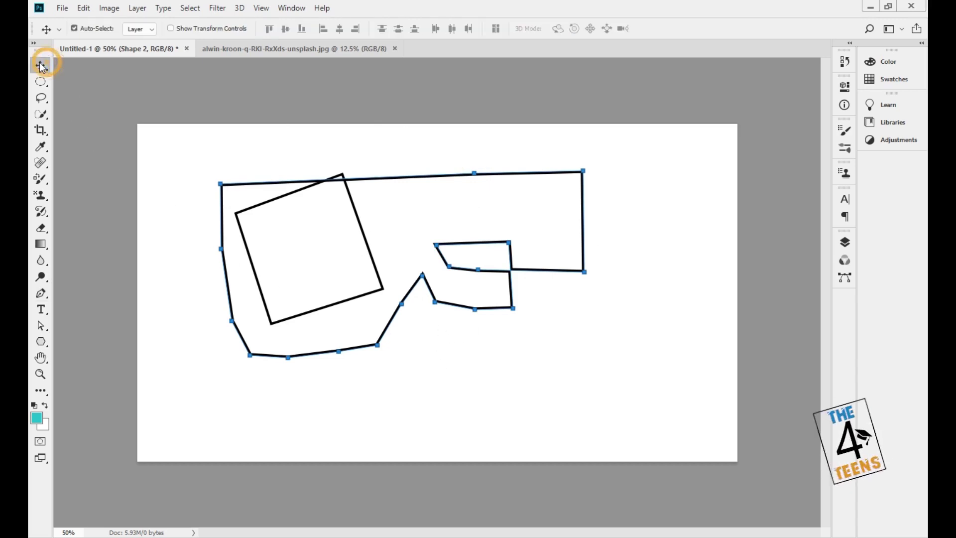
click(611, 197)
drag(611, 196, 453, 330)
key(Delete)
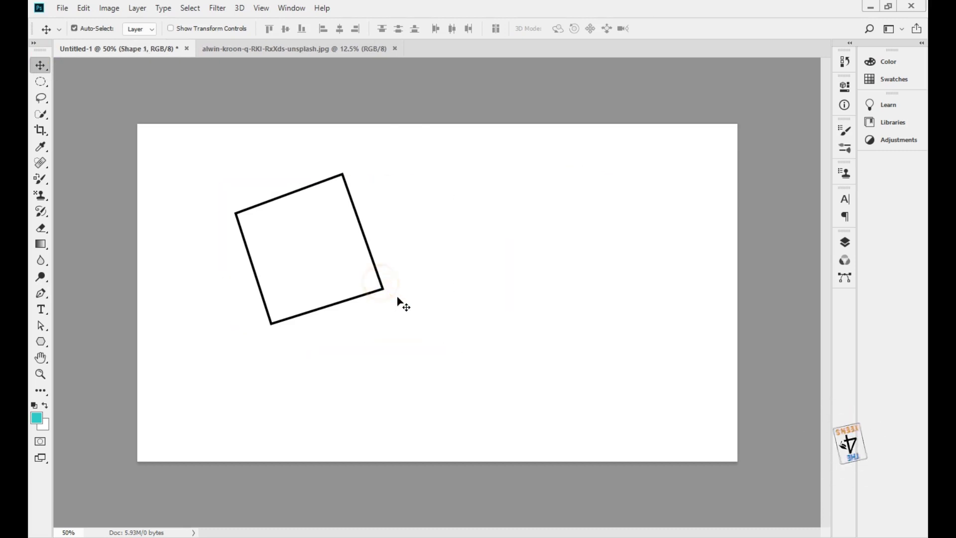
key(Delete)
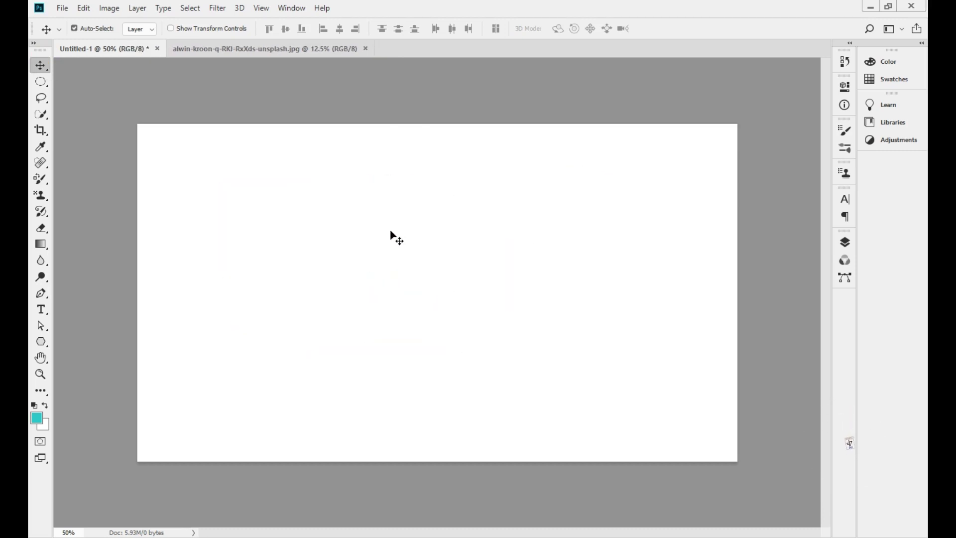
Draw an open S-shaped curve about 914 px wide from three Pen tool anchor points and deselect it
click(47, 290)
click(70, 293)
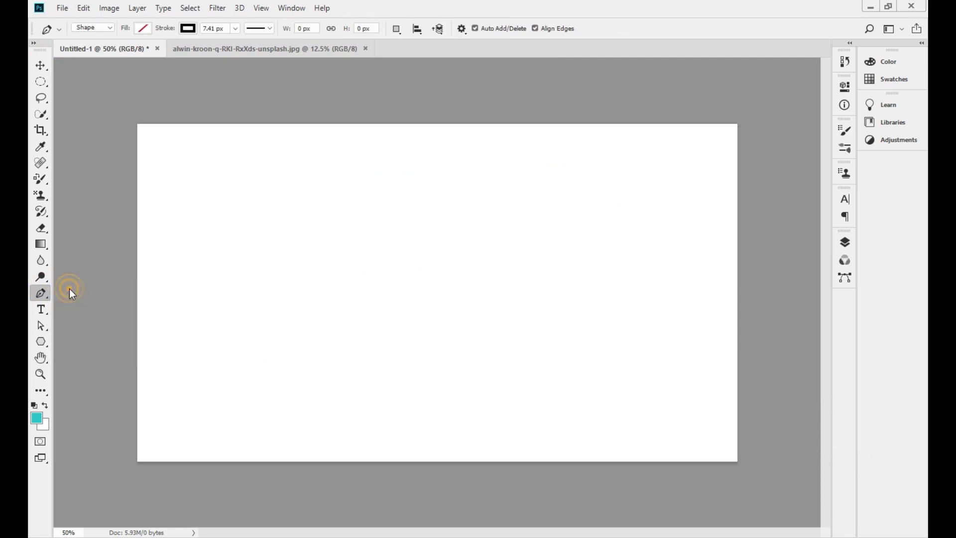
click(250, 260)
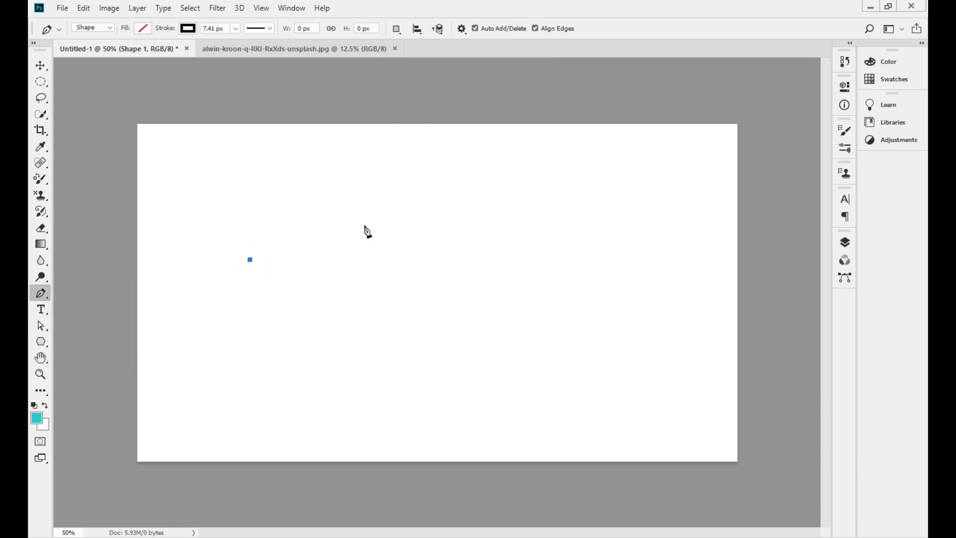
click(383, 253)
drag(384, 255, 459, 306)
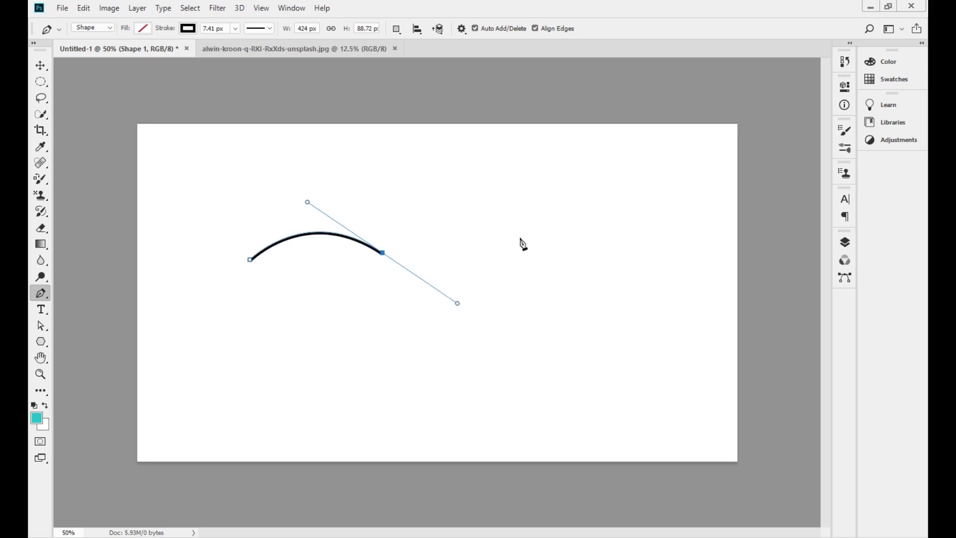
mouse_move(535, 250)
mouse_down()
mouse_move(560, 215)
mouse_move(568, 222)
mouse_move(570, 235)
mouse_move(558, 229)
mouse_move(584, 321)
mouse_move(624, 344)
mouse_move(621, 250)
mouse_move(598, 196)
mouse_move(566, 207)
mouse_move(566, 230)
mouse_up()
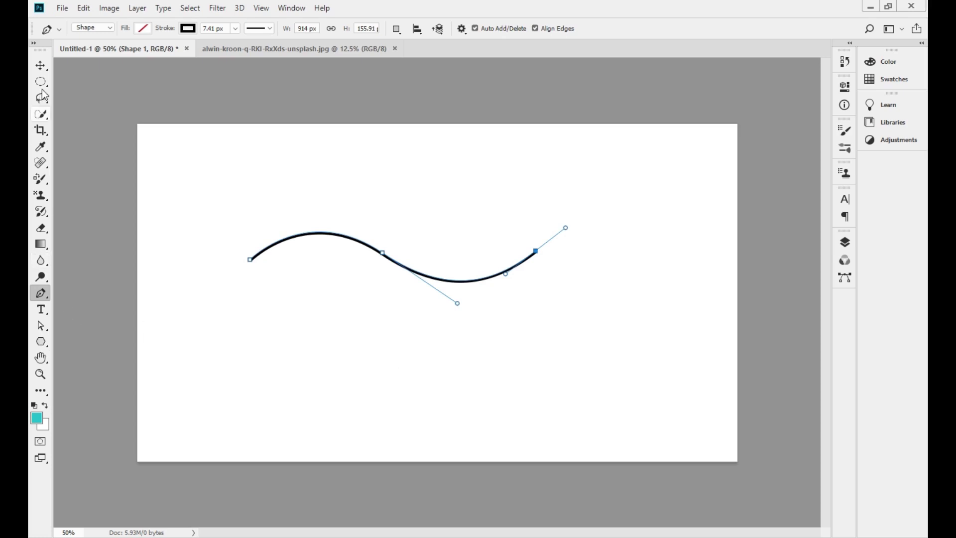
click(40, 65)
click(349, 335)
Draw a second open wavy curve about 688 px wide above and to the right of the first one
key(p)
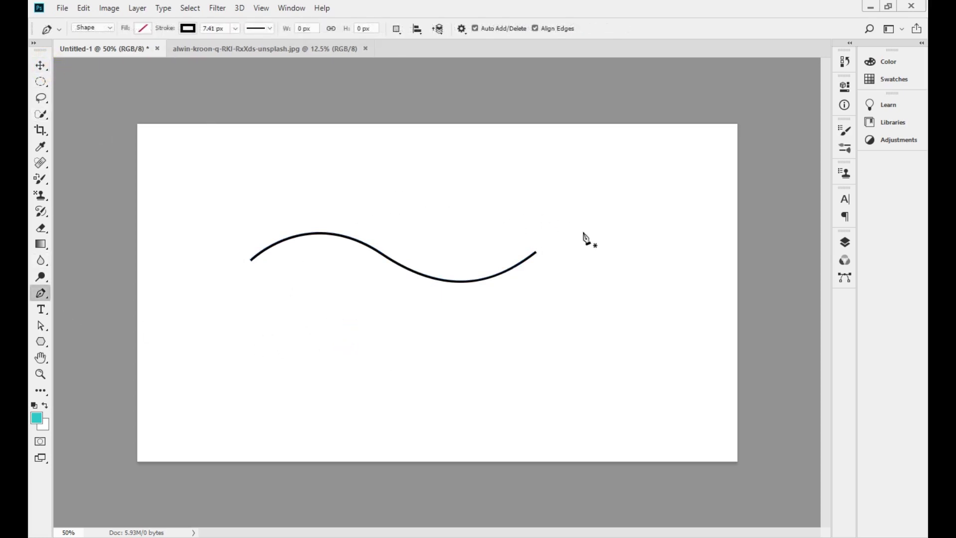
click(441, 209)
mouse_move(544, 181)
mouse_down()
mouse_move(638, 202)
mouse_move(624, 220)
mouse_up()
mouse_move(656, 184)
mouse_down()
mouse_move(679, 166)
mouse_move(668, 171)
mouse_up()
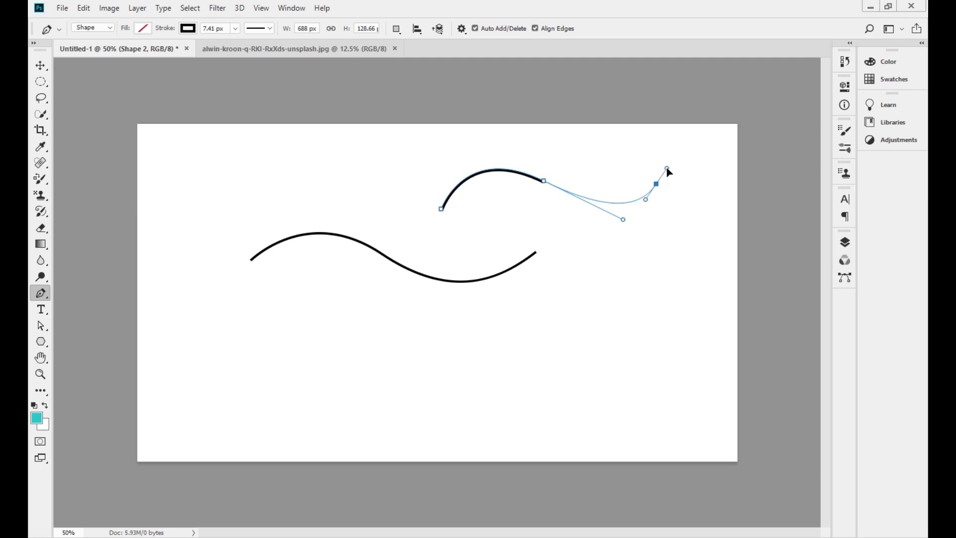
Undo a trial curved segment, remove the end anchor's outgoing handle, and extend the second curve downward with a straight segment
mouse_move(649, 276)
mouse_down()
mouse_move(552, 339)
mouse_move(556, 402)
mouse_up()
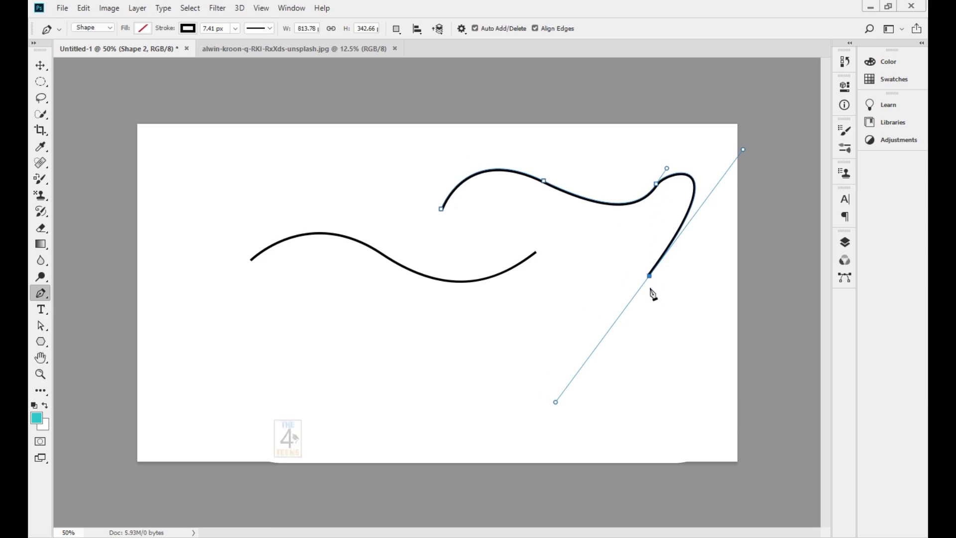
key(ctrl+z)
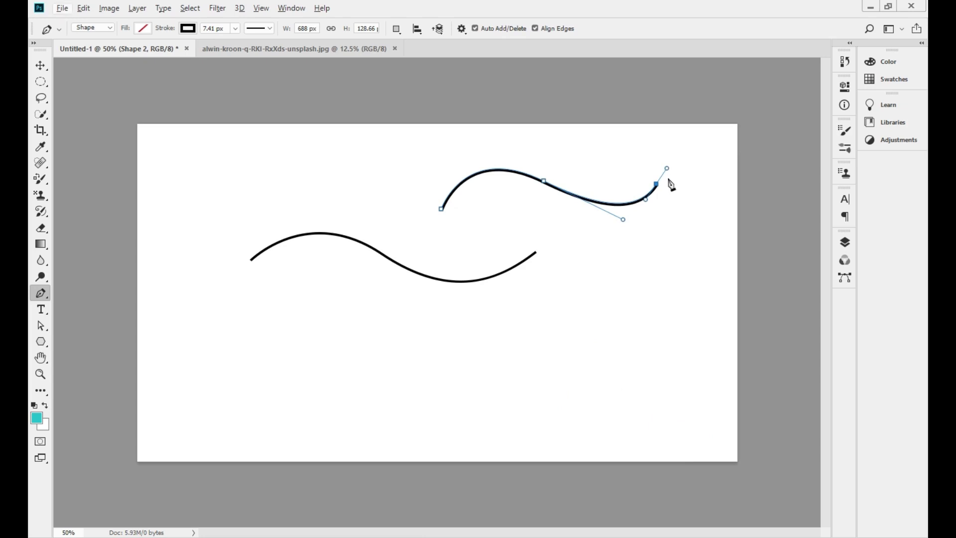
click(667, 169)
click(594, 383)
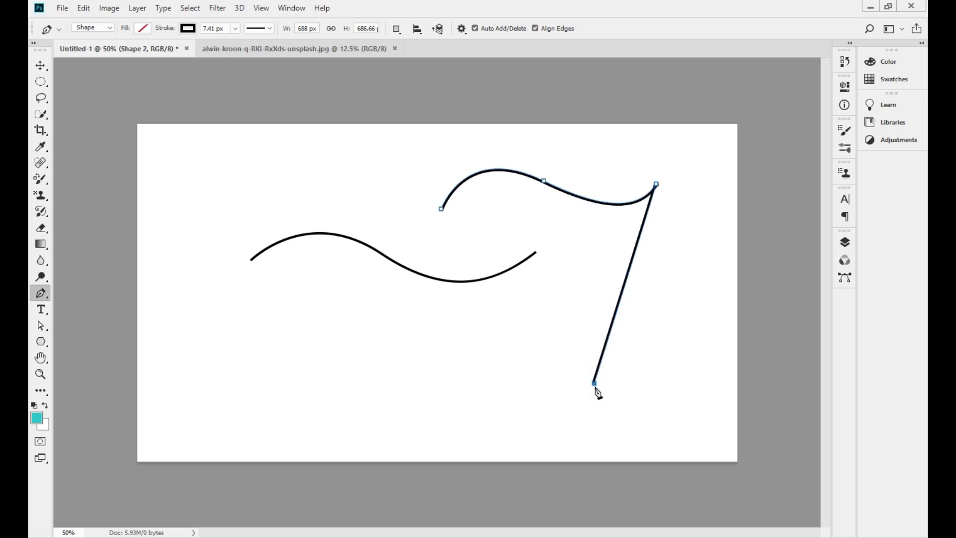
Undo a trial closing curve and extend the path from its lowest anchor with a curved segment down and to the left
drag(444, 213, 526, 36)
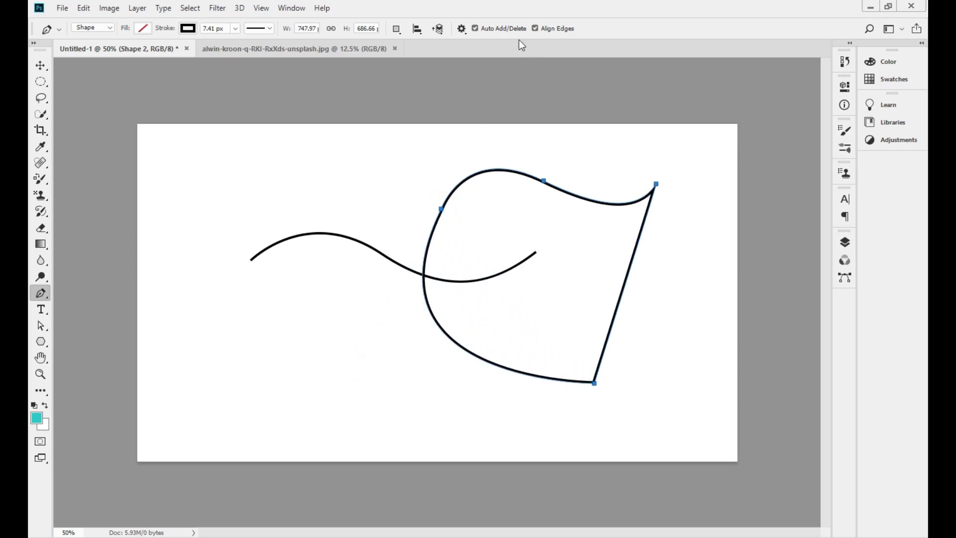
key(ctrl+z)
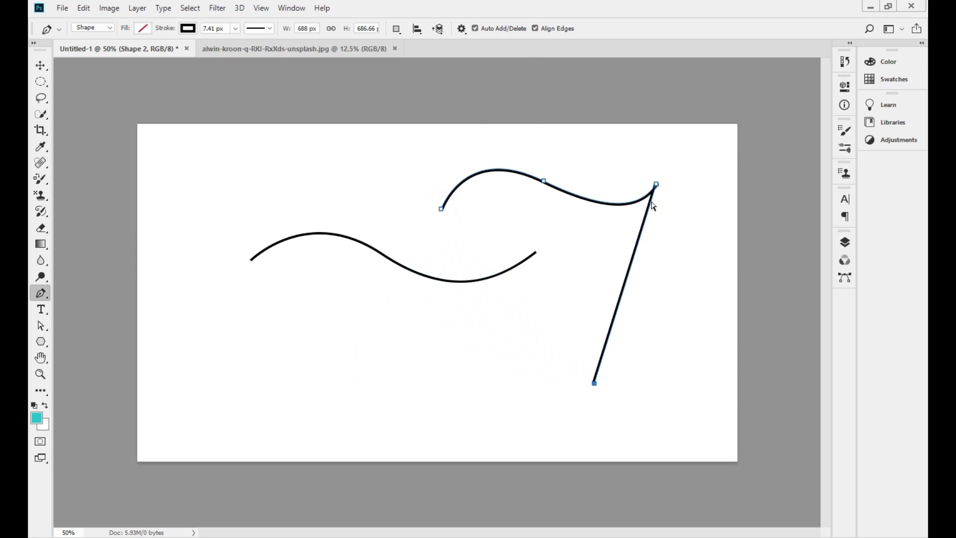
click(595, 384)
mouse_move(501, 421)
mouse_down()
mouse_move(424, 418)
mouse_move(426, 395)
mouse_move(450, 388)
mouse_up()
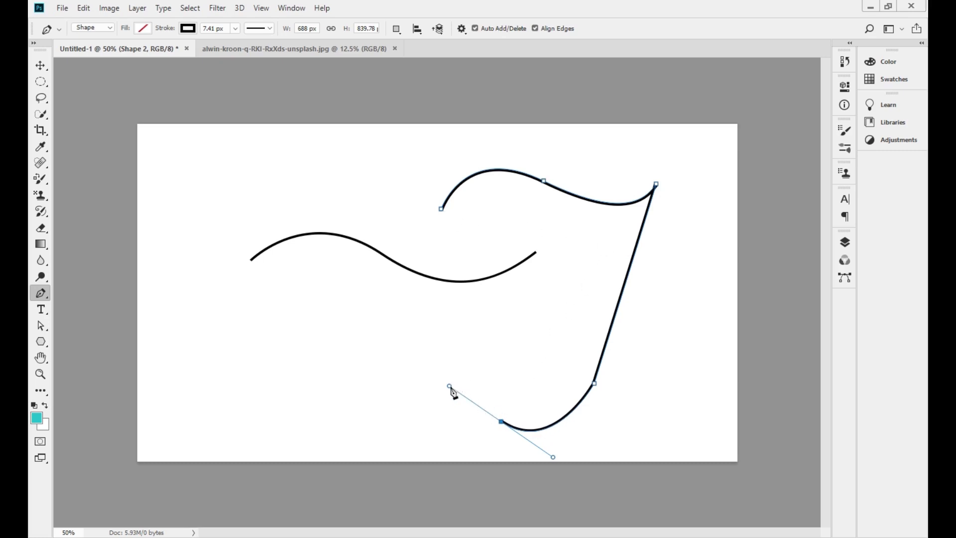
Try a curved segment from the last anchor up toward the path's upper right corner, and undo it
click(605, 242)
drag(606, 245, 708, 252)
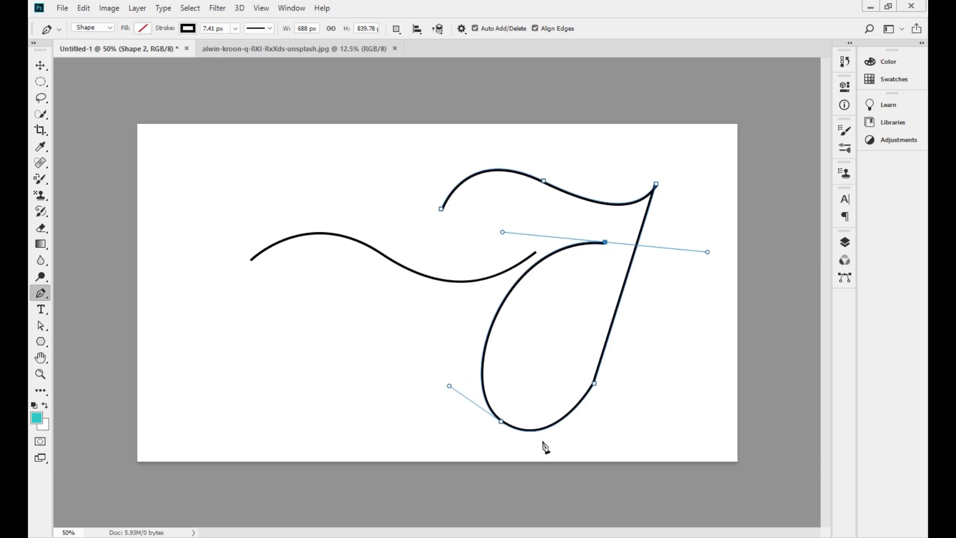
key(ctrl+z)
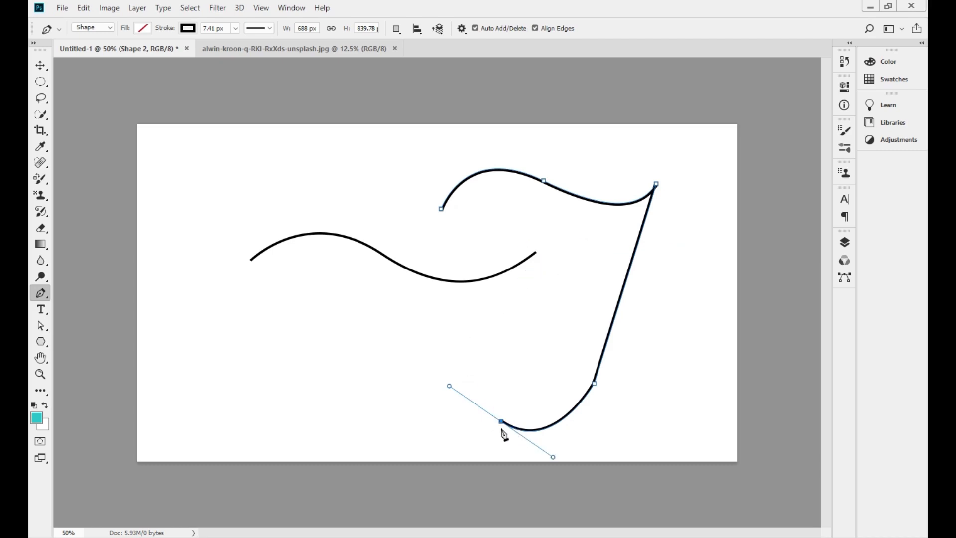
Remove the last anchor's outgoing handle and add a curved segment rising beside the straight line toward the upper right corner
drag(450, 387, 481, 406)
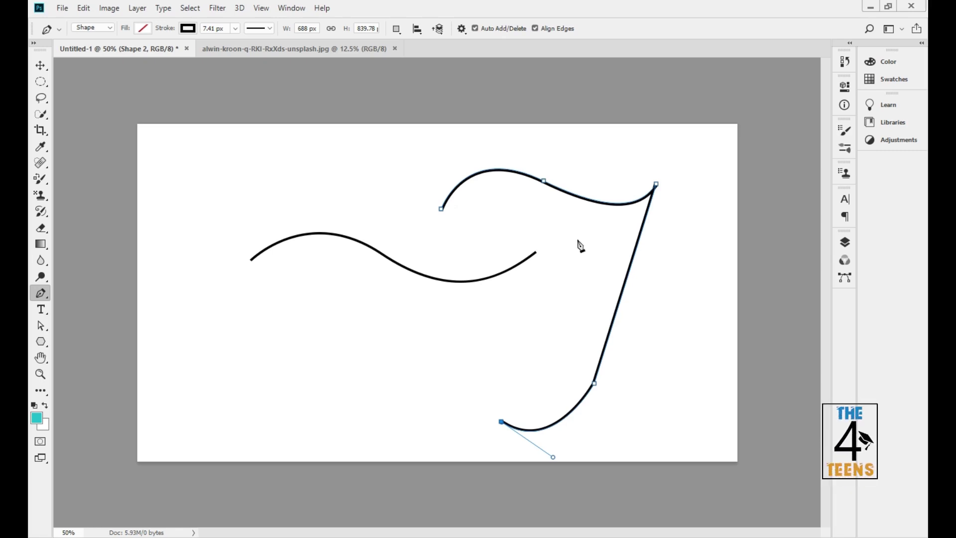
drag(608, 239, 625, 50)
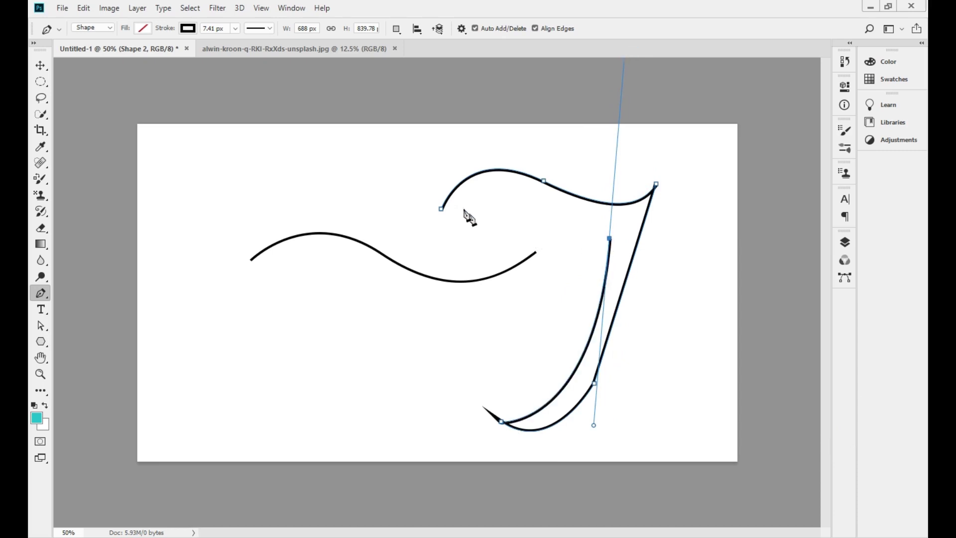
Shorten the last anchor's upper direction handle and close the path at its starting anchor with a curved segment
click(530, 258)
key(ctrl+minus)
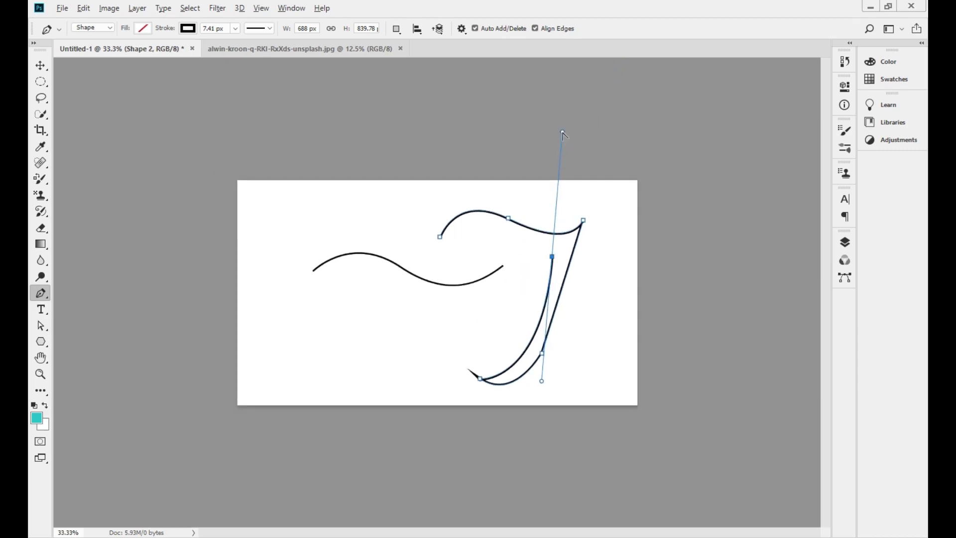
drag(563, 131, 550, 232)
drag(440, 238, 362, 269)
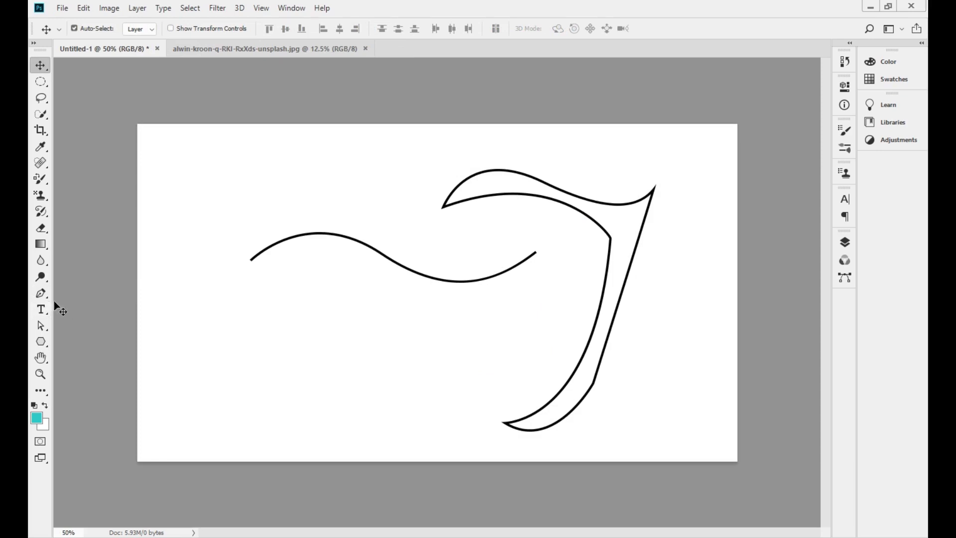
Draw a closed irregular outline about 810 by 675 px with the Freeform Pen in Shape mode, around the left wave
drag(45, 296, 88, 293)
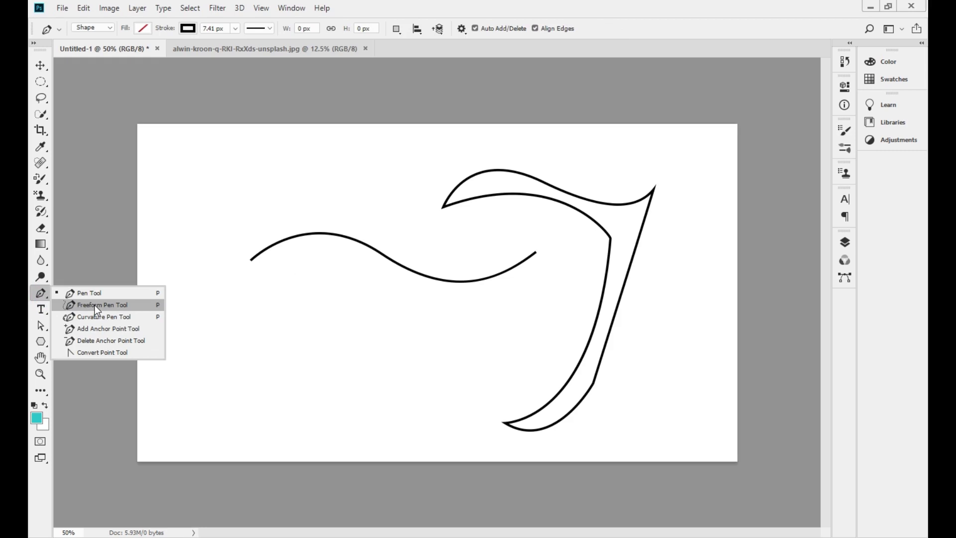
click(94, 304)
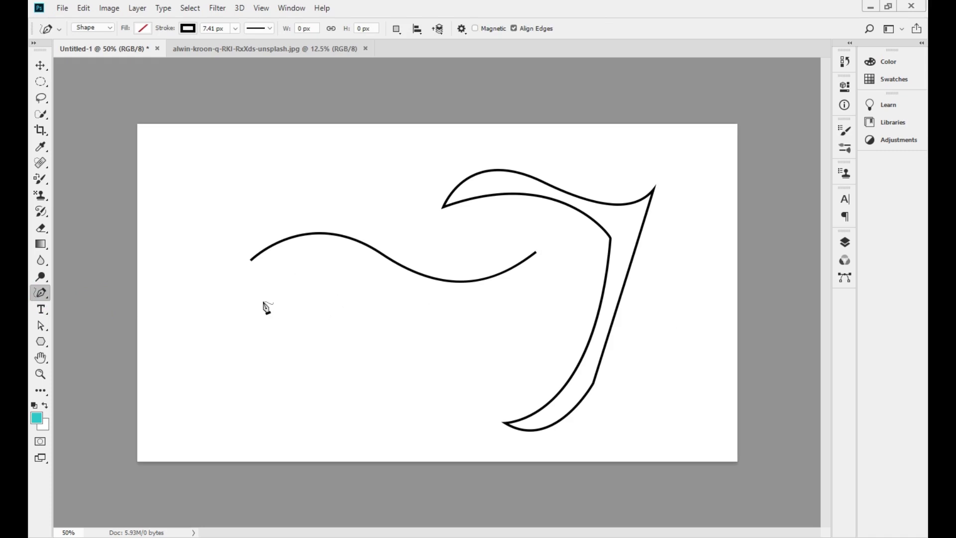
click(98, 28)
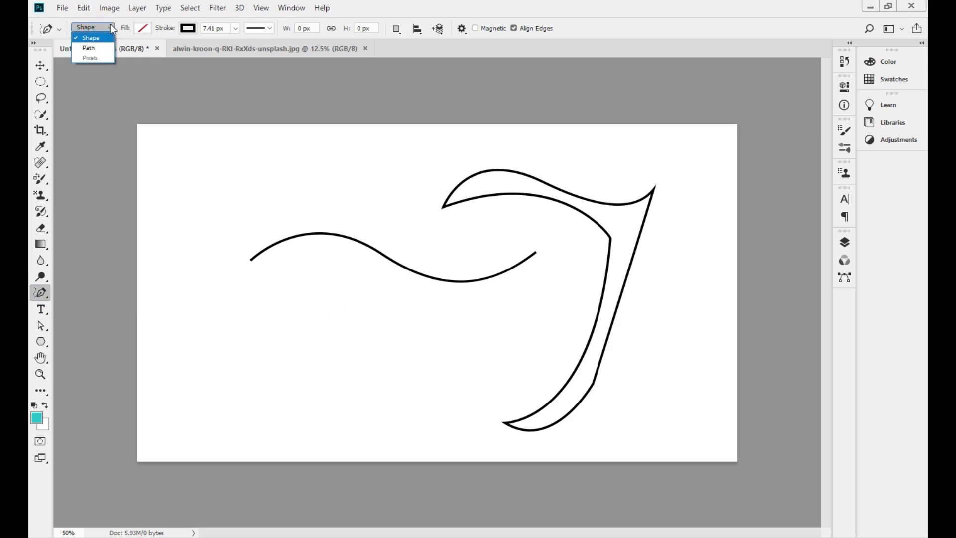
click(110, 29)
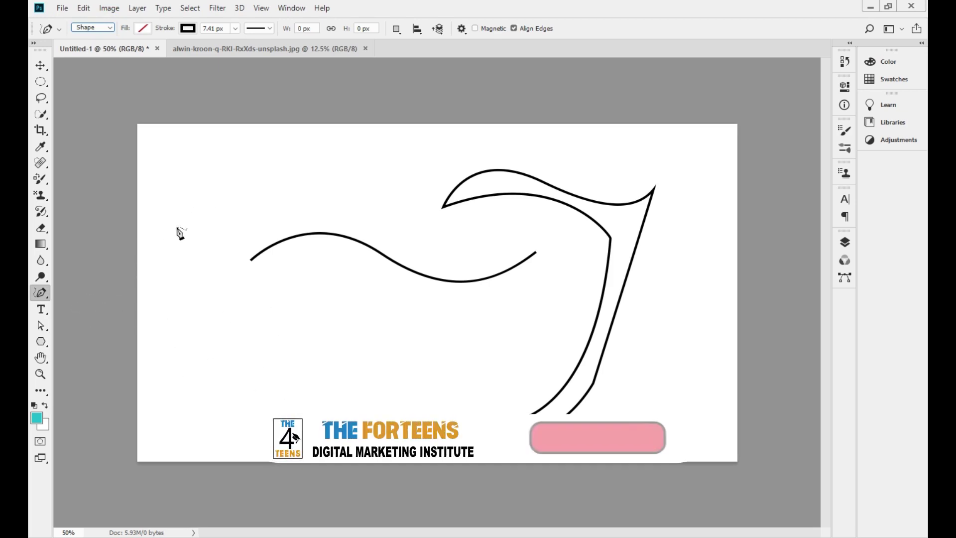
mouse_move(172, 225)
mouse_down()
mouse_move(307, 187)
mouse_move(386, 198)
mouse_move(409, 218)
mouse_move(401, 268)
mouse_move(425, 338)
mouse_move(364, 347)
mouse_move(299, 387)
mouse_move(229, 359)
mouse_move(187, 296)
mouse_move(172, 226)
mouse_up()
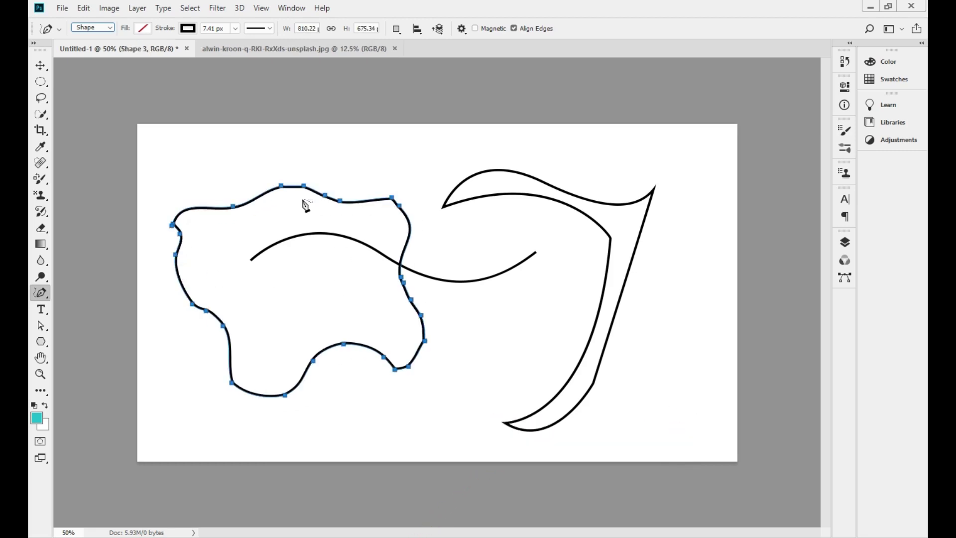
Draw a freehand wavy line about 662 px wide above the outline and a closed loop below, undo the freeform shapes, and deselect the path
drag(207, 167, 416, 160)
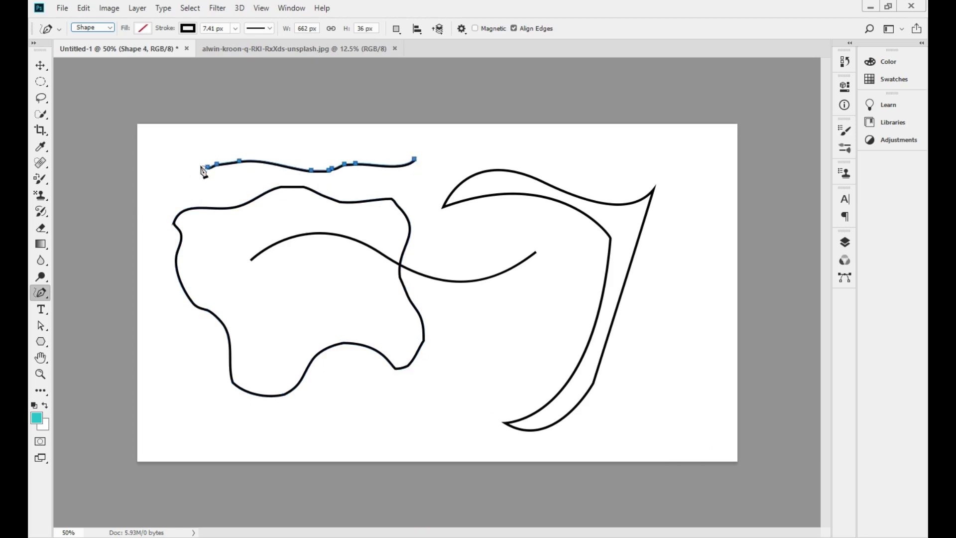
mouse_move(179, 379)
mouse_down()
mouse_move(352, 368)
mouse_move(373, 301)
mouse_move(266, 292)
mouse_move(185, 338)
mouse_move(182, 392)
mouse_up()
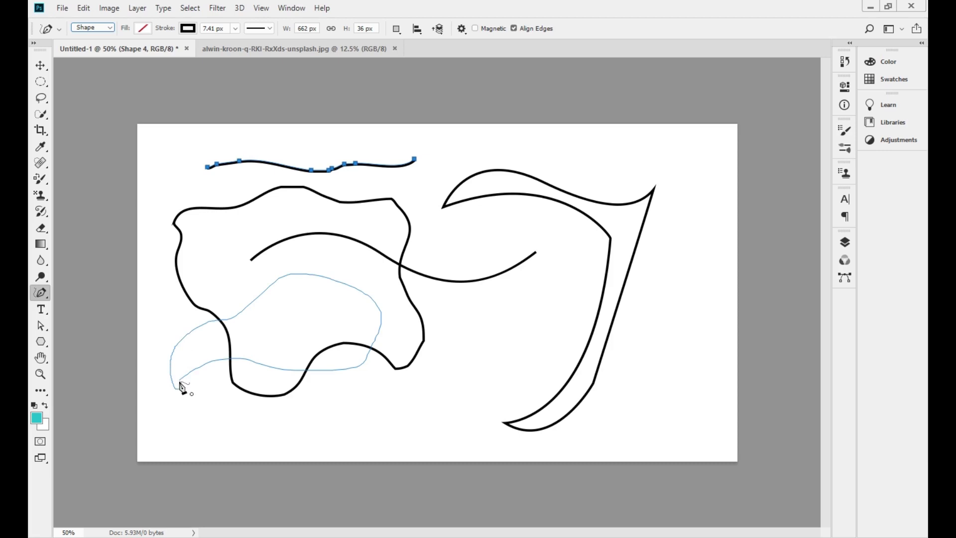
drag(180, 381, 179, 387)
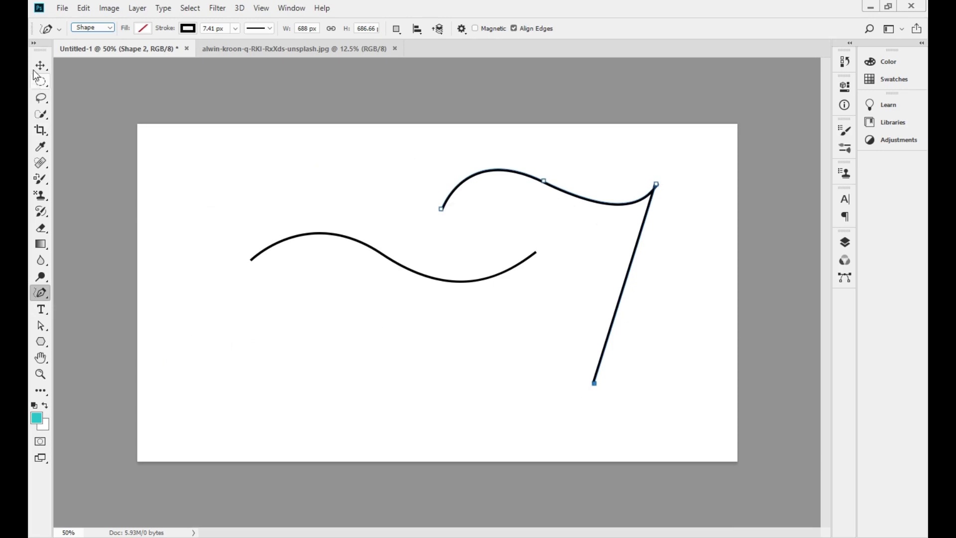
click(40, 65)
click(223, 239)
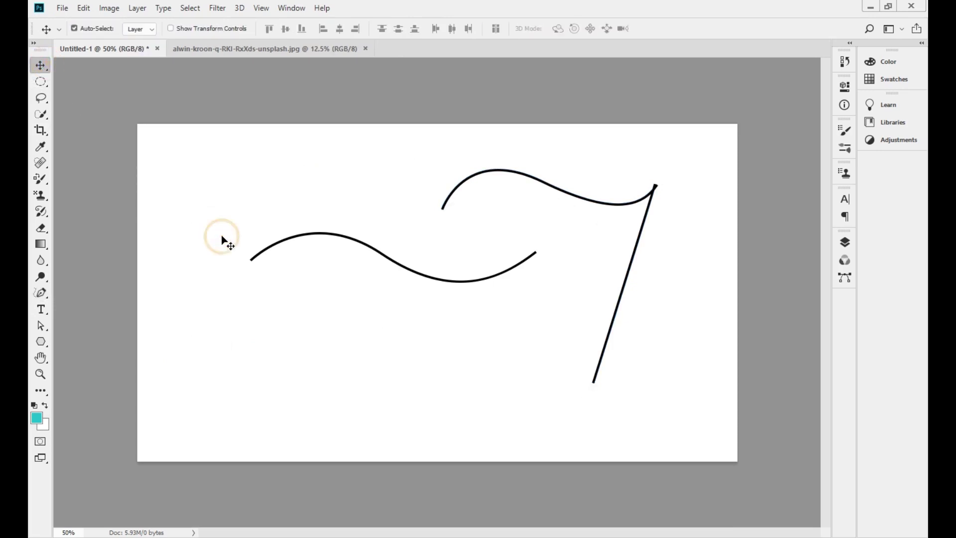
Draw a three-point arc about 609 by 740 px with the Curvature Pen, sweeping over the left wave and down across it
click(42, 294)
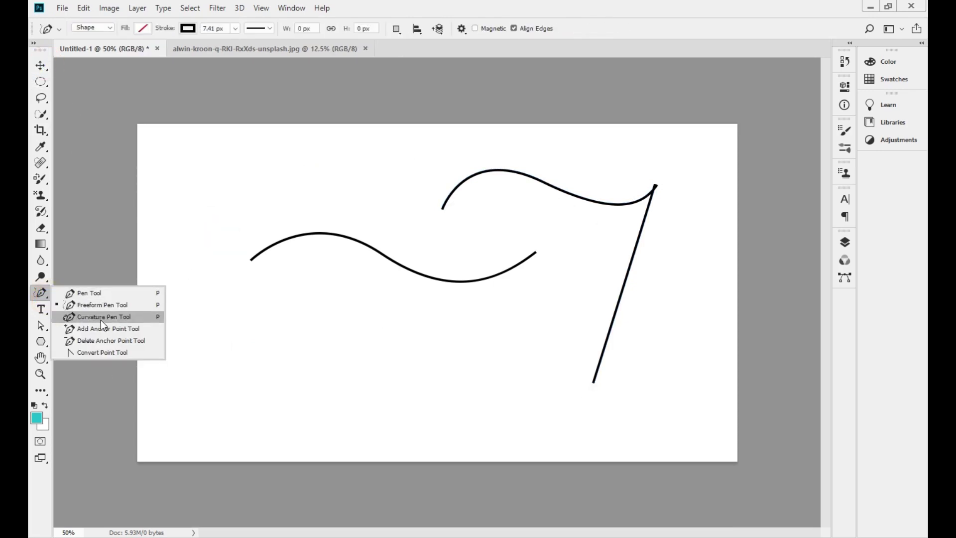
click(101, 319)
click(260, 182)
click(381, 183)
click(427, 328)
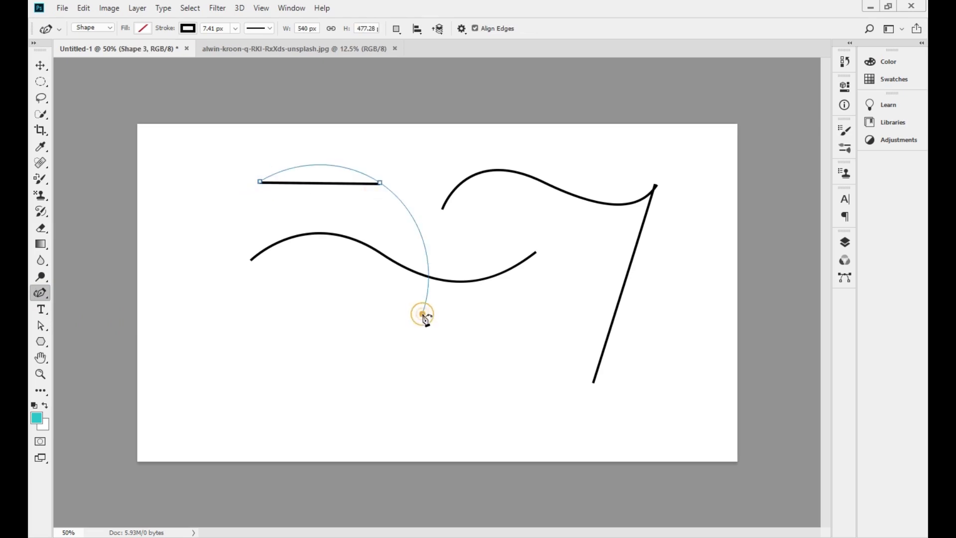
drag(429, 338, 435, 402)
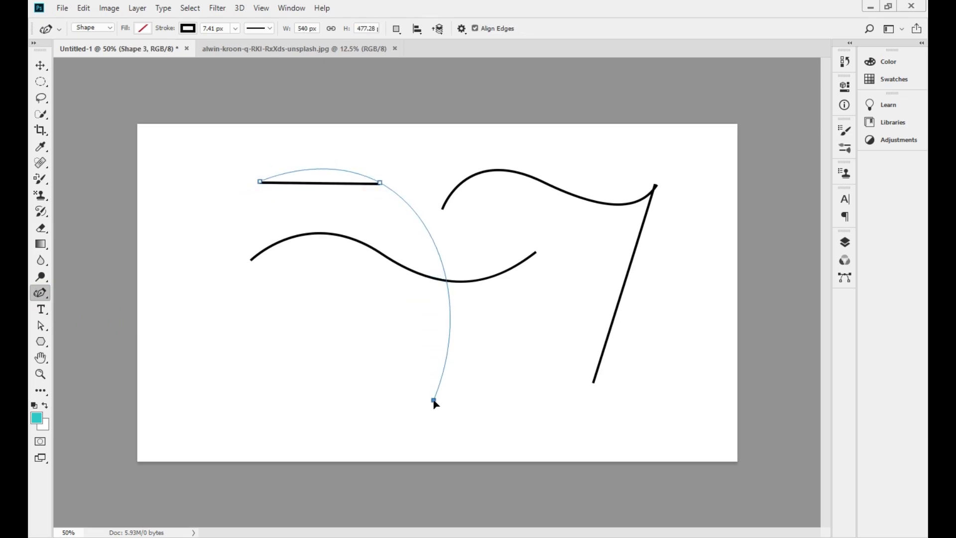
drag(433, 400, 432, 400)
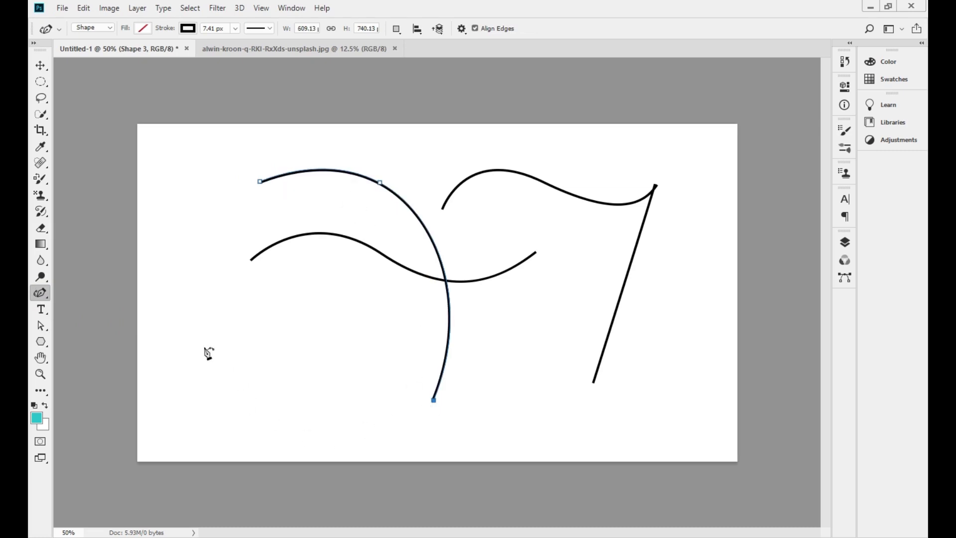
Continue the Curvature Pen path inward as a spiral of successive anchor points, and undo the whole shape
mouse_move(181, 336)
mouse_down()
mouse_move(190, 234)
mouse_move(185, 394)
mouse_up()
click(227, 246)
click(289, 219)
click(374, 214)
click(424, 283)
click(413, 357)
click(361, 411)
click(299, 415)
click(253, 385)
click(230, 341)
click(262, 282)
drag(262, 281, 261, 272)
click(349, 274)
click(340, 329)
click(318, 340)
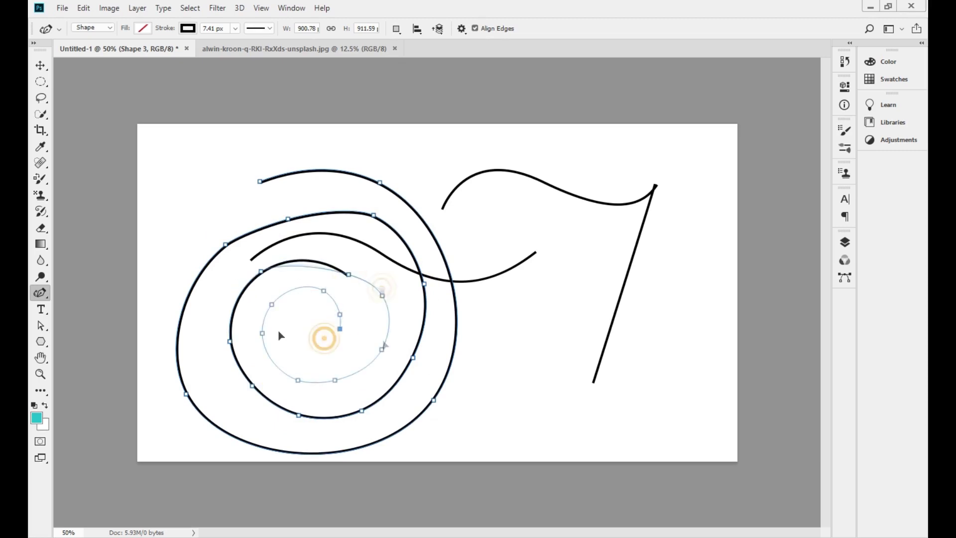
click(279, 323)
click(286, 315)
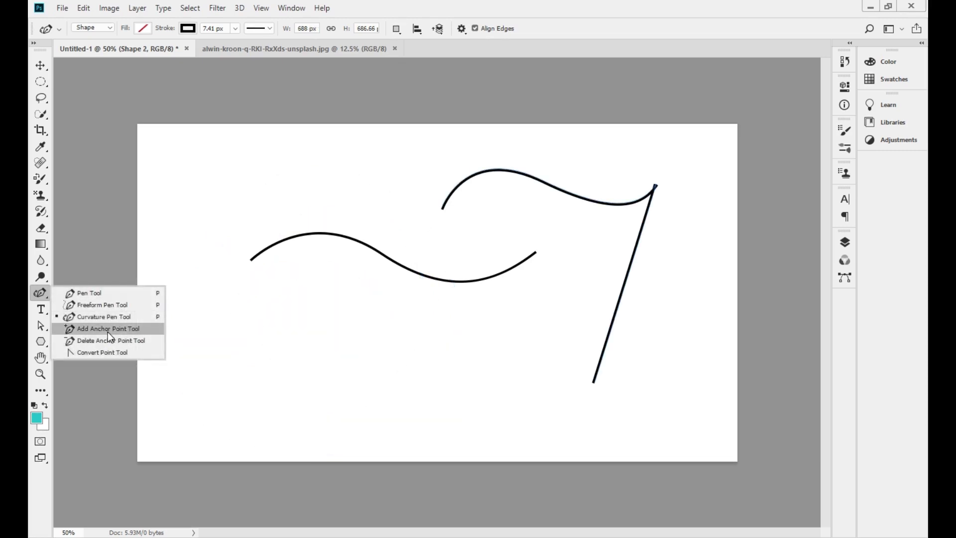
Add six anchor points along the wavy curve on the Shape 1 layer with the Add Anchor Point tool
click(107, 331)
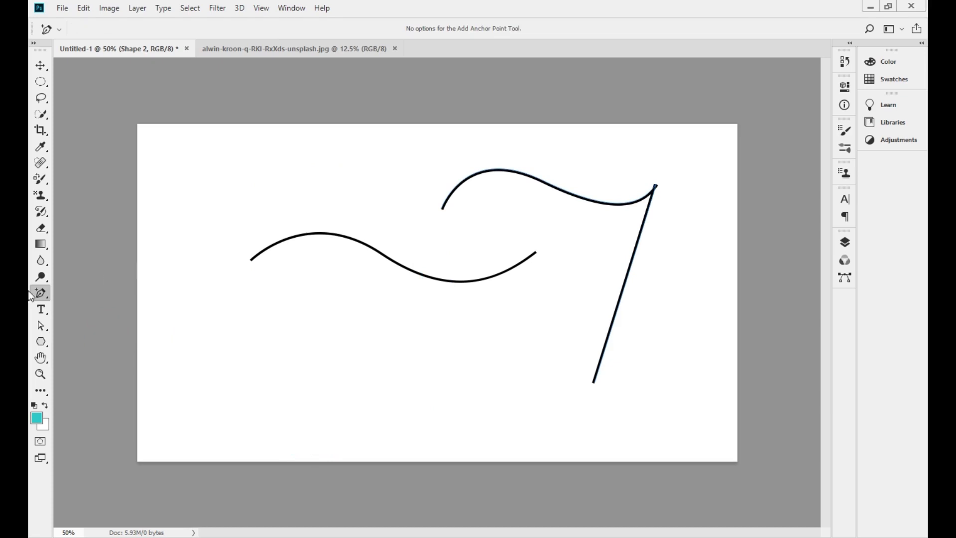
click(333, 235)
click(333, 236)
click(844, 243)
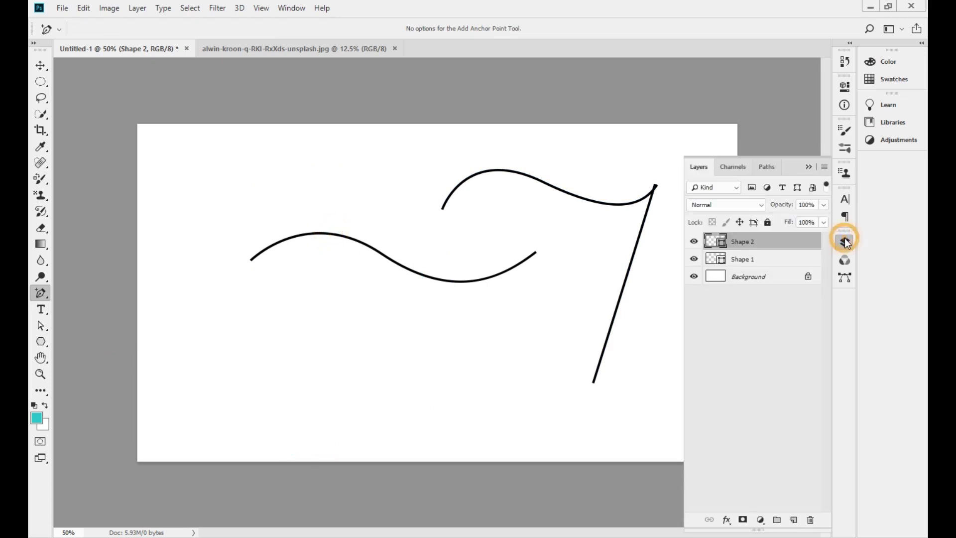
click(729, 260)
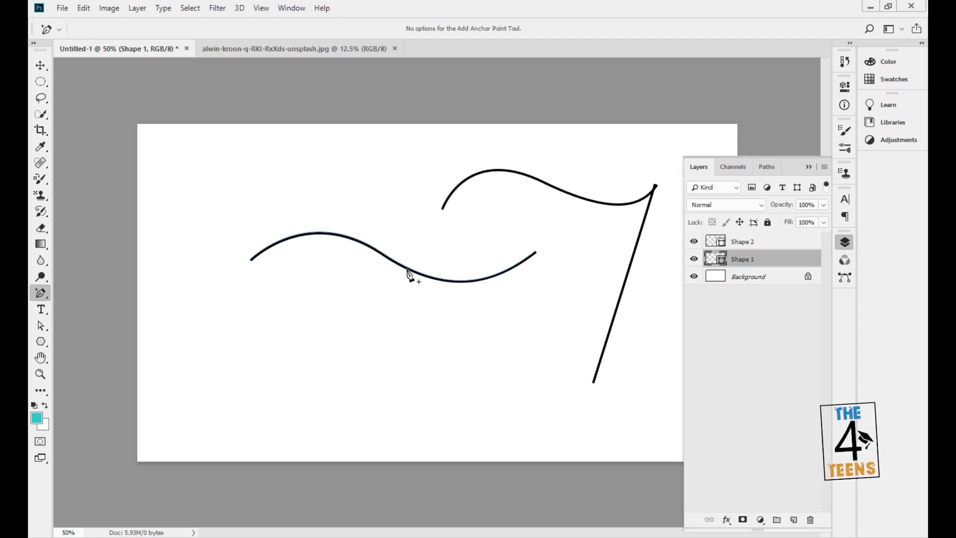
click(465, 282)
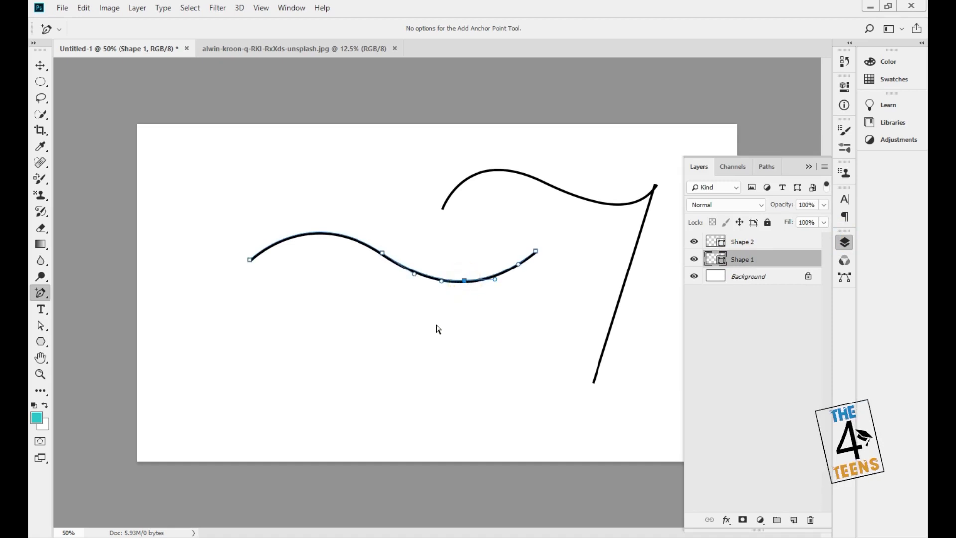
click(328, 233)
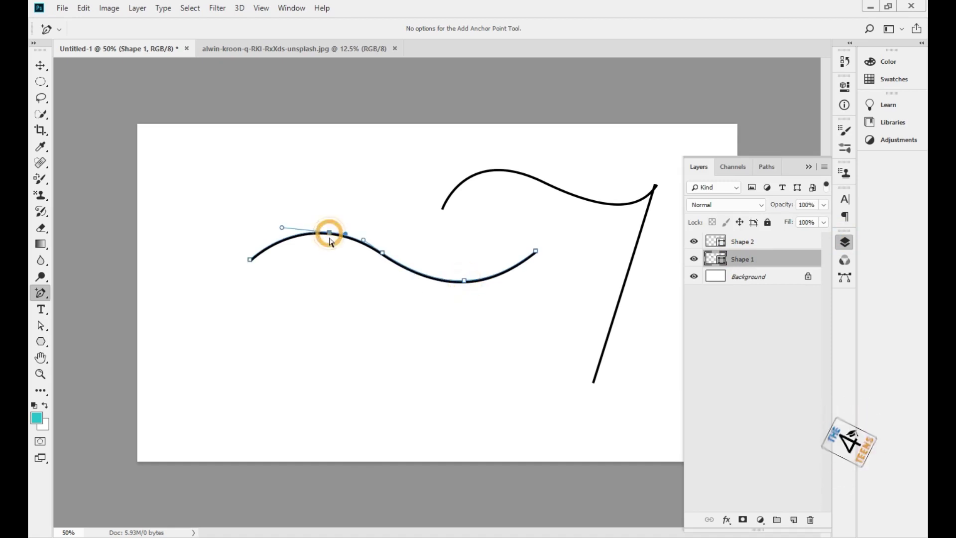
click(285, 240)
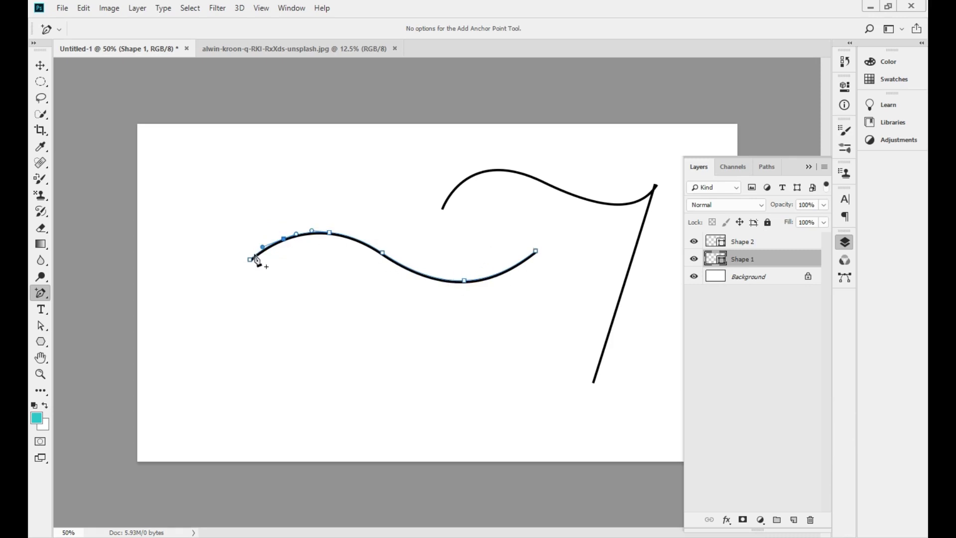
click(426, 274)
click(506, 270)
click(356, 240)
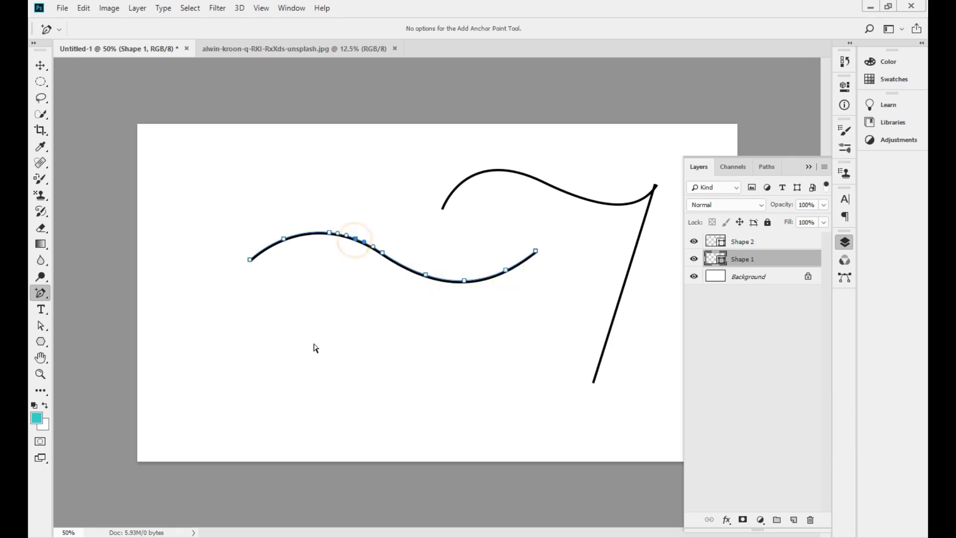
Delete the added anchor nearest the wave's left end, try deleting the one at its peak, and undo that second deletion
click(47, 295)
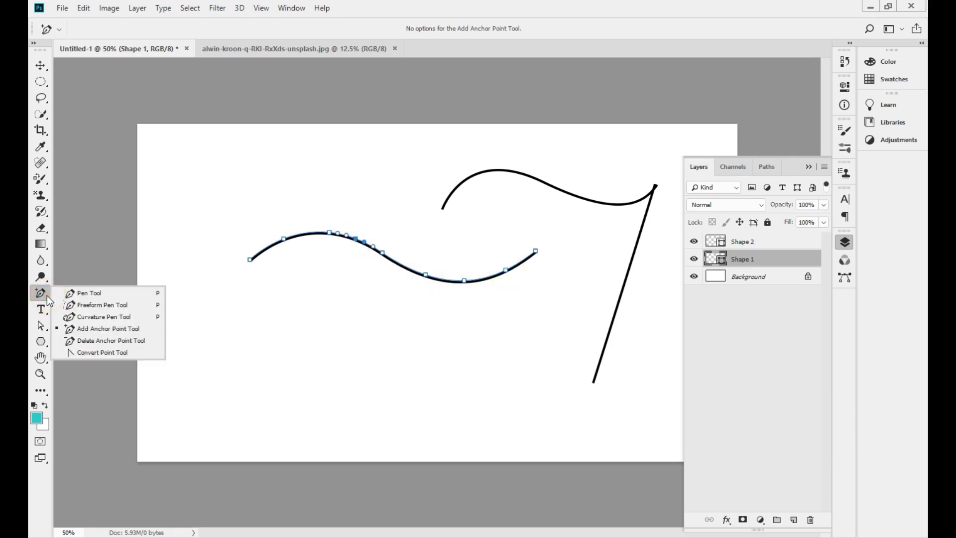
click(96, 339)
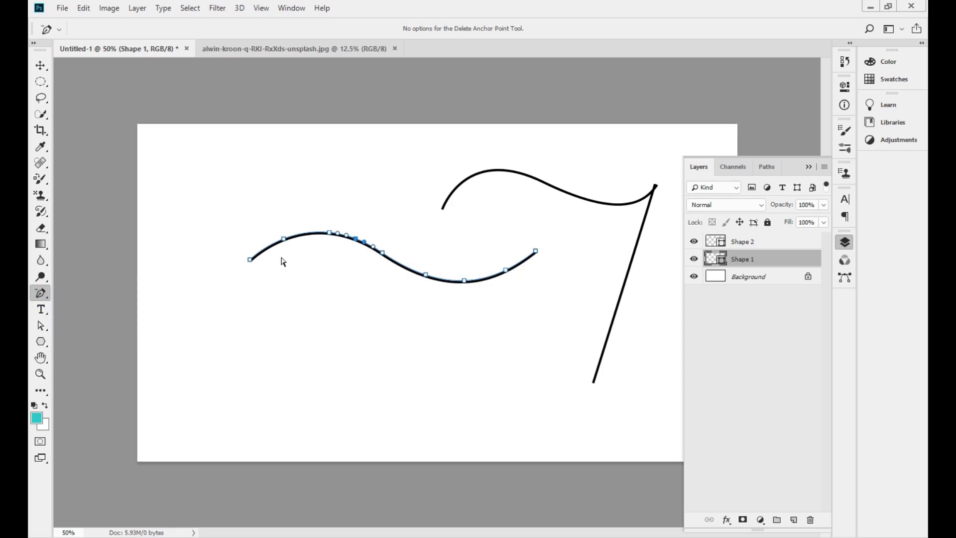
click(284, 239)
click(331, 233)
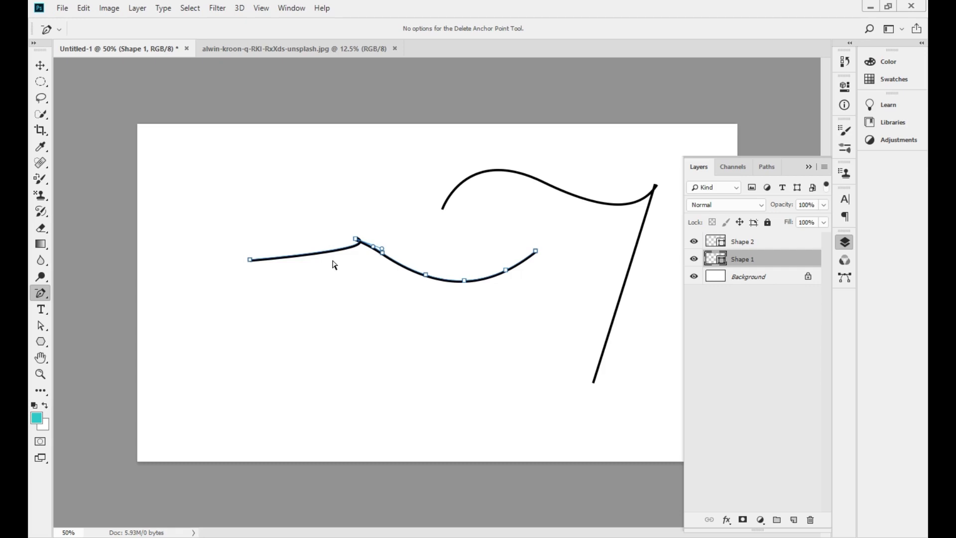
key(ctrl+z)
Delete all remaining anchor points between the two ends of the Shape 1 curve
click(355, 240)
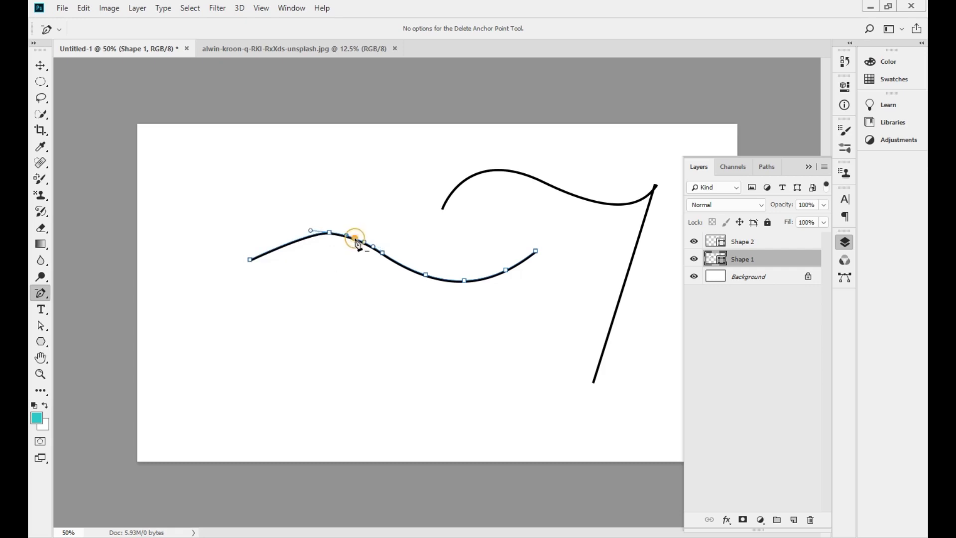
click(384, 254)
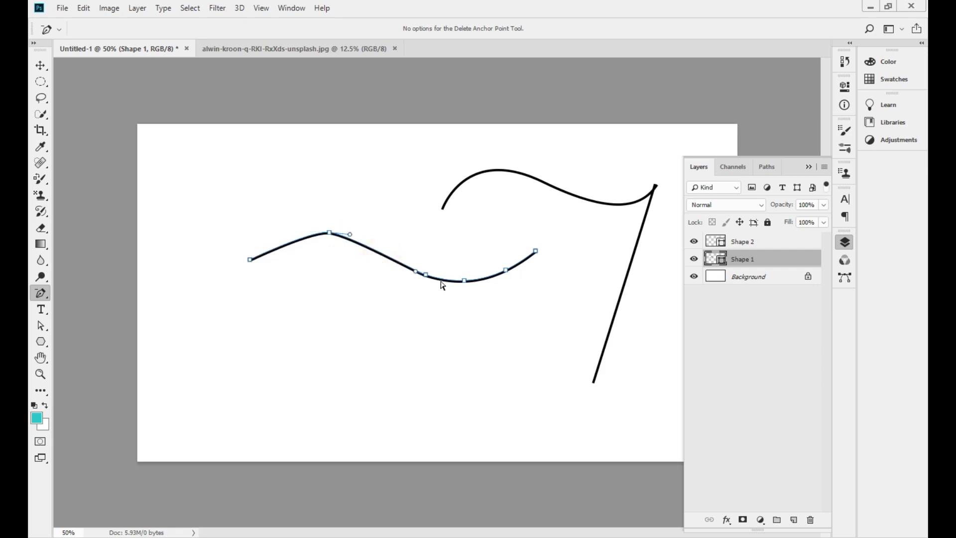
click(466, 282)
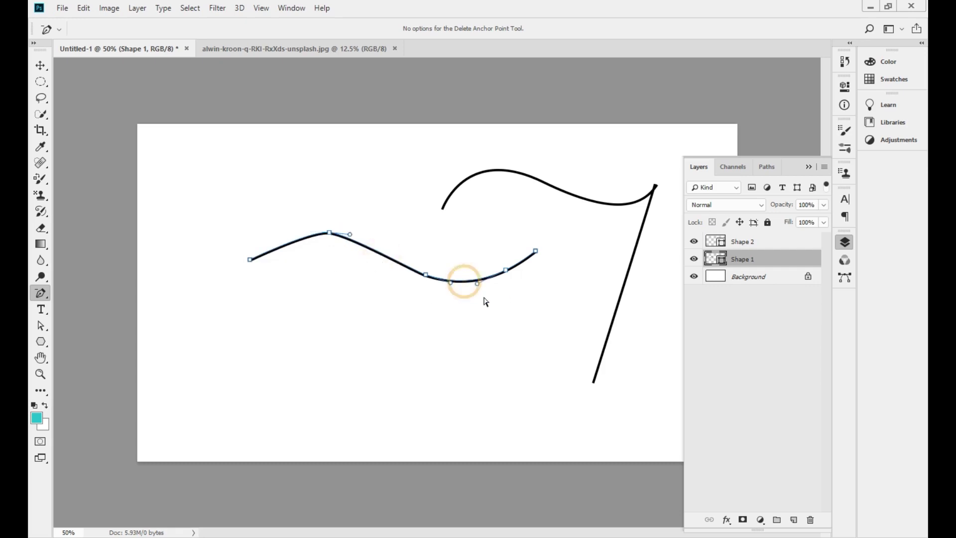
click(507, 272)
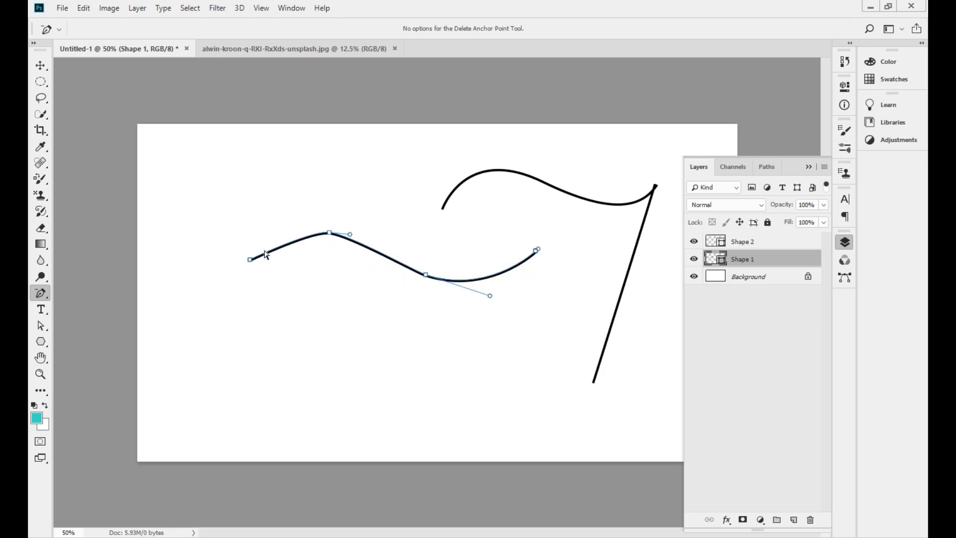
click(331, 234)
click(427, 277)
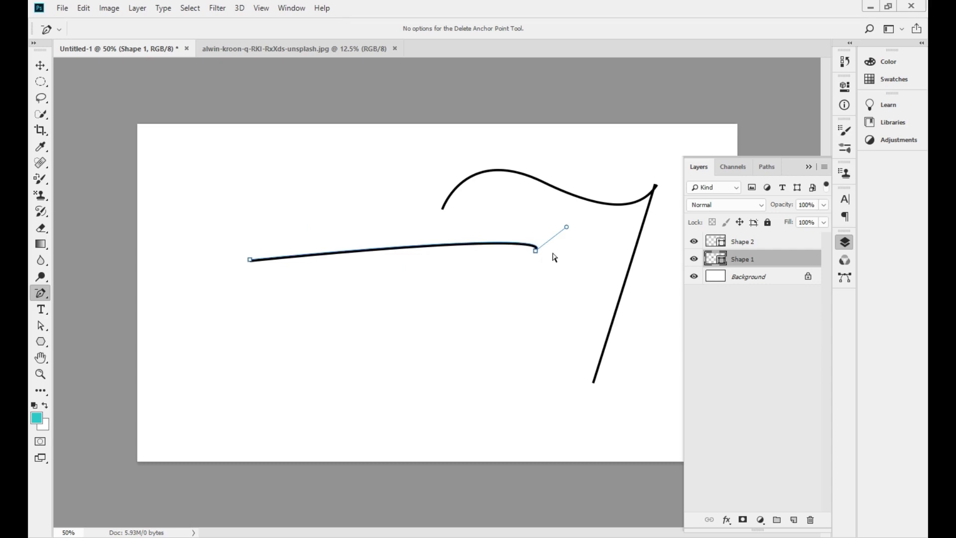
Convert the Shape 2 curve's middle, lower-end and upper-right corner anchors into smooth curves with the Convert Point tool, and deselect the path
click(46, 297)
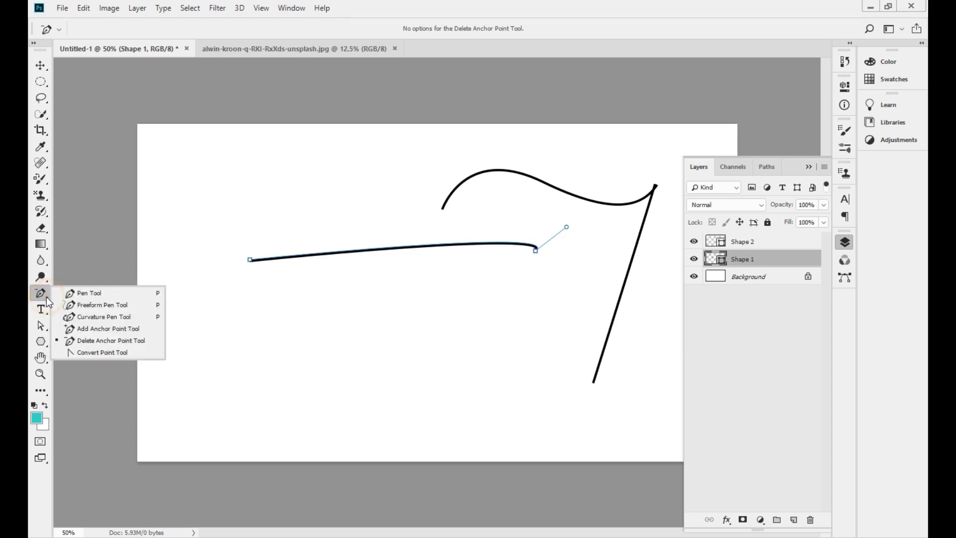
click(102, 352)
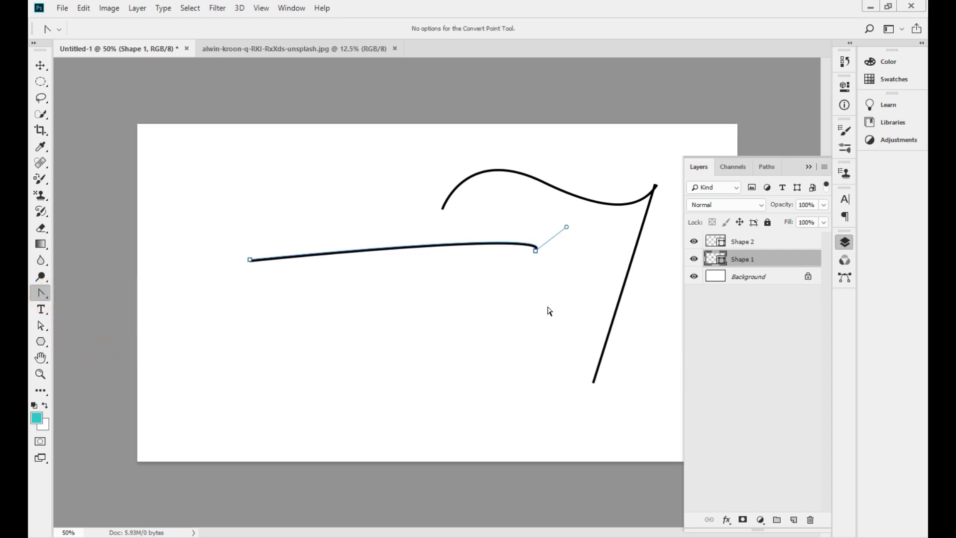
click(726, 242)
click(620, 208)
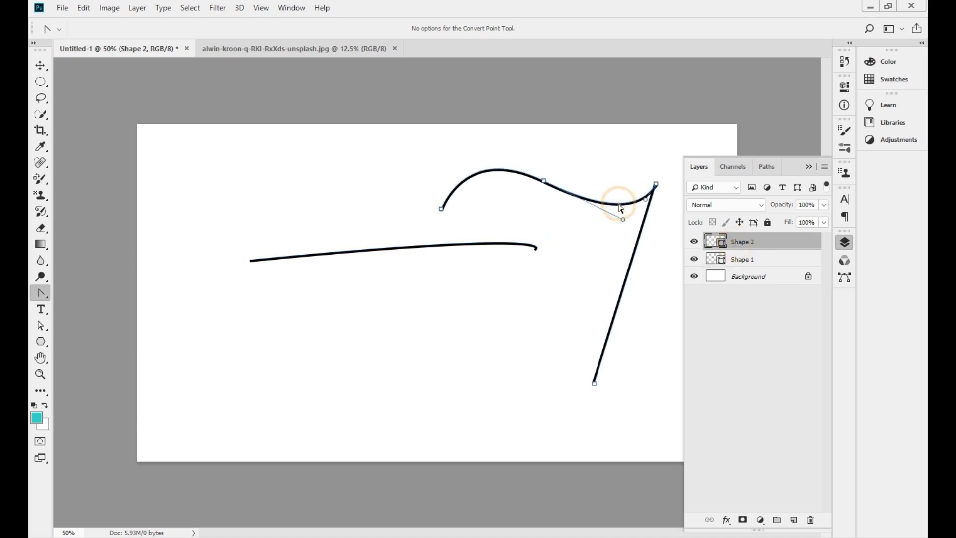
click(543, 256)
click(808, 166)
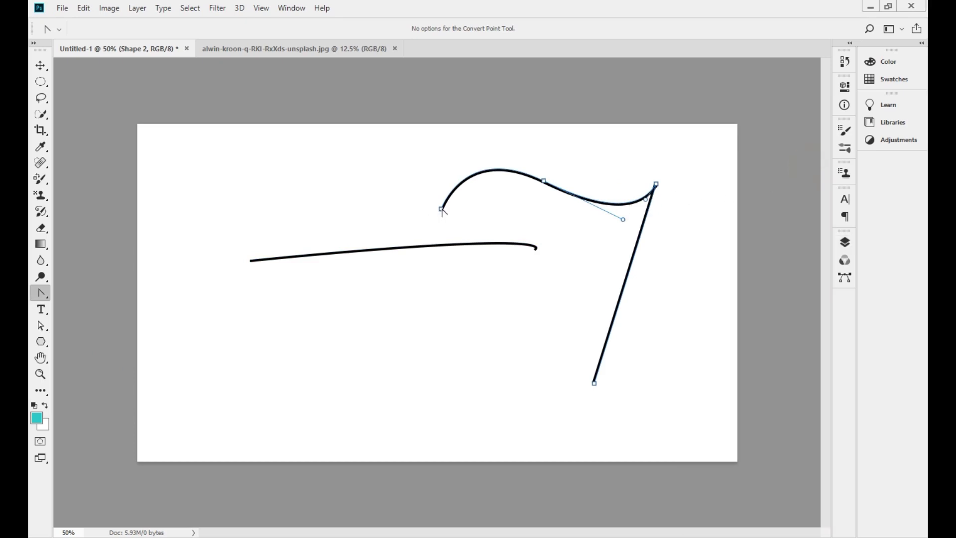
drag(545, 183, 594, 232)
drag(594, 384, 476, 410)
mouse_move(656, 184)
mouse_down()
mouse_move(634, 179)
mouse_move(711, 206)
mouse_move(699, 232)
mouse_move(679, 199)
mouse_move(687, 221)
mouse_up()
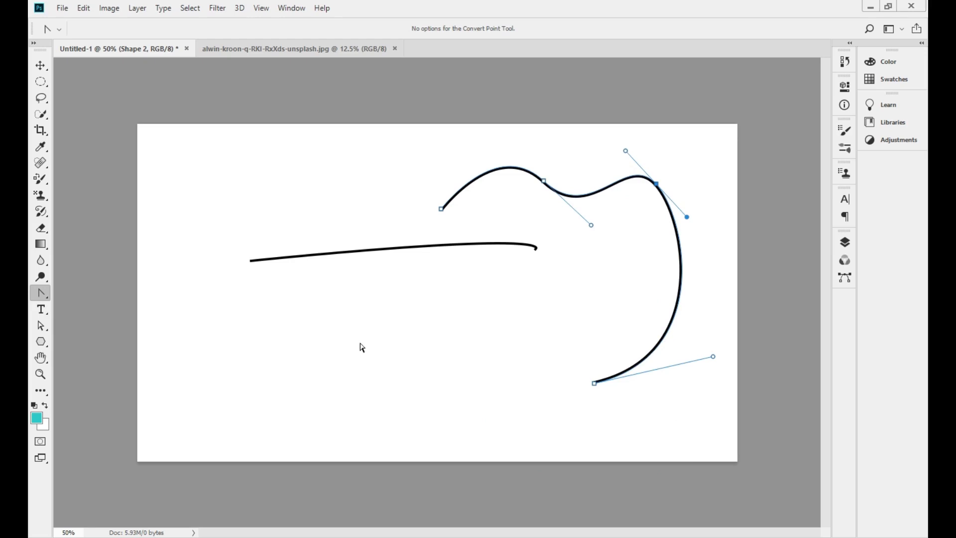
click(47, 295)
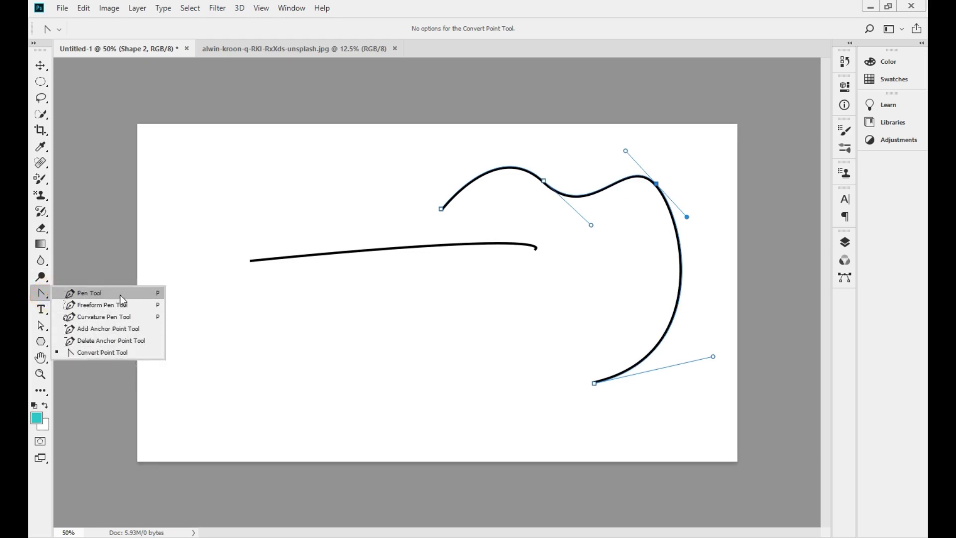
click(44, 293)
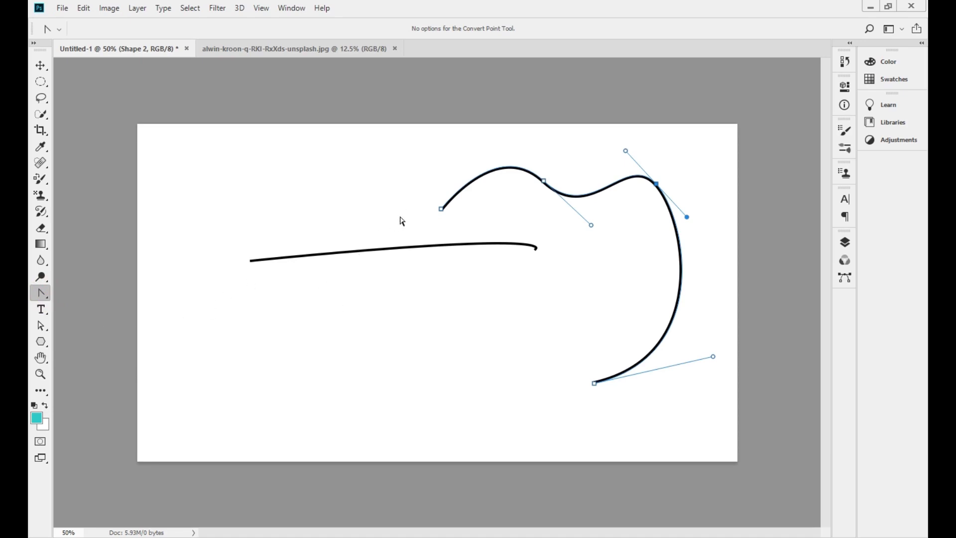
click(206, 324)
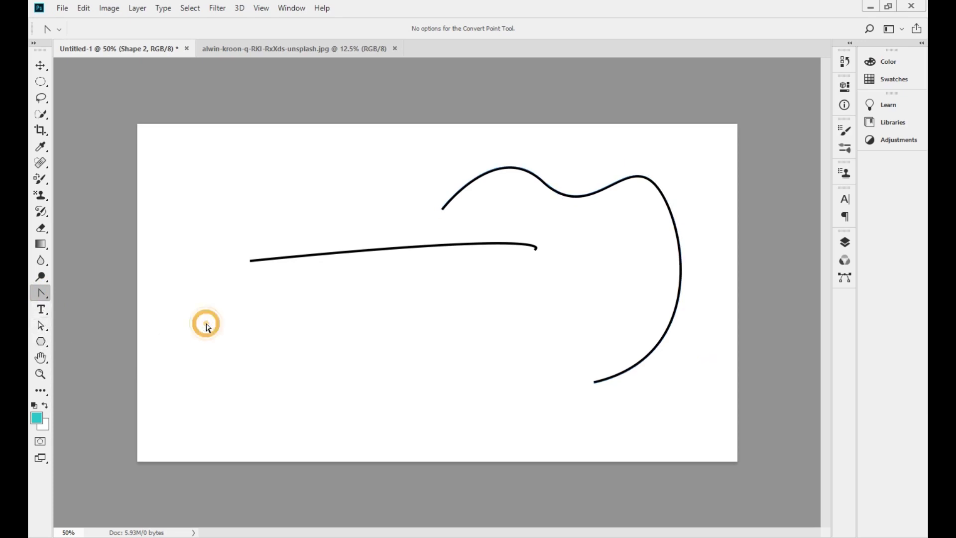
Move the Shape 2 curve's upper-right anchor outward, its lower end downward and its middle anchor upward with the Direct Selection tool
click(40, 328)
click(103, 338)
click(356, 252)
click(356, 252)
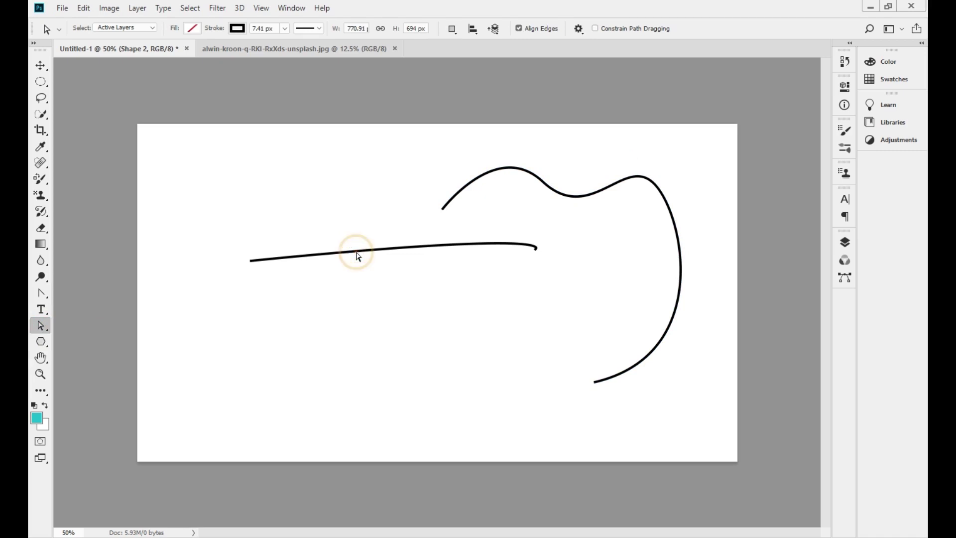
click(536, 247)
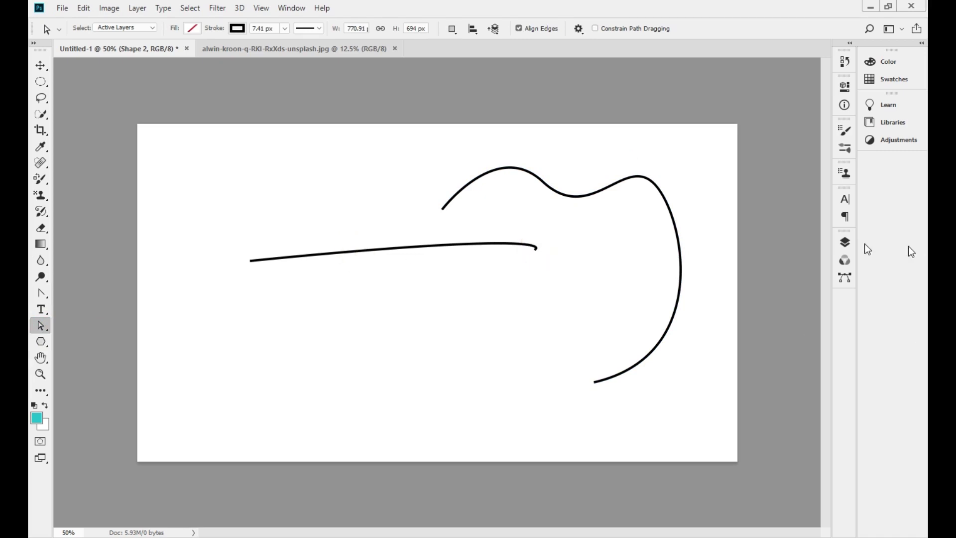
click(679, 244)
click(846, 243)
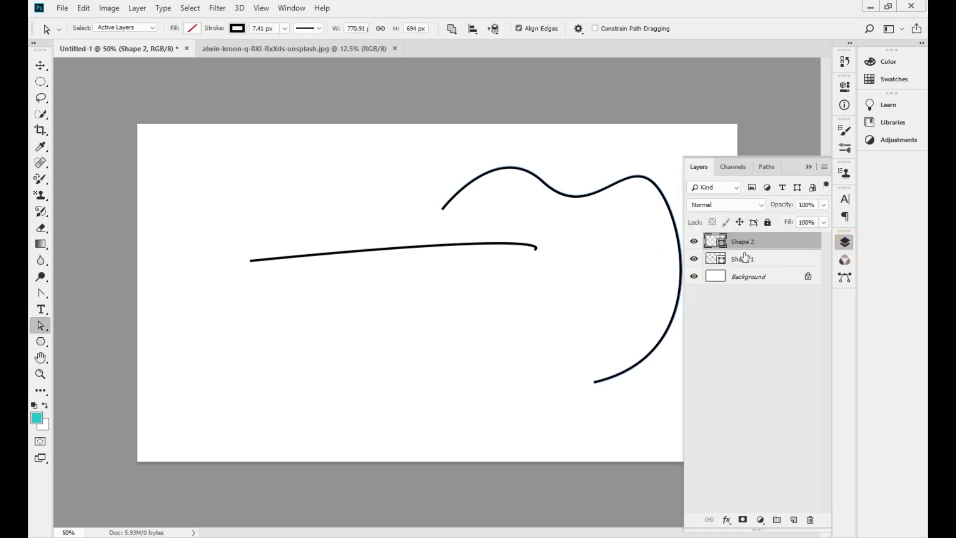
click(582, 201)
click(810, 168)
drag(658, 186, 678, 193)
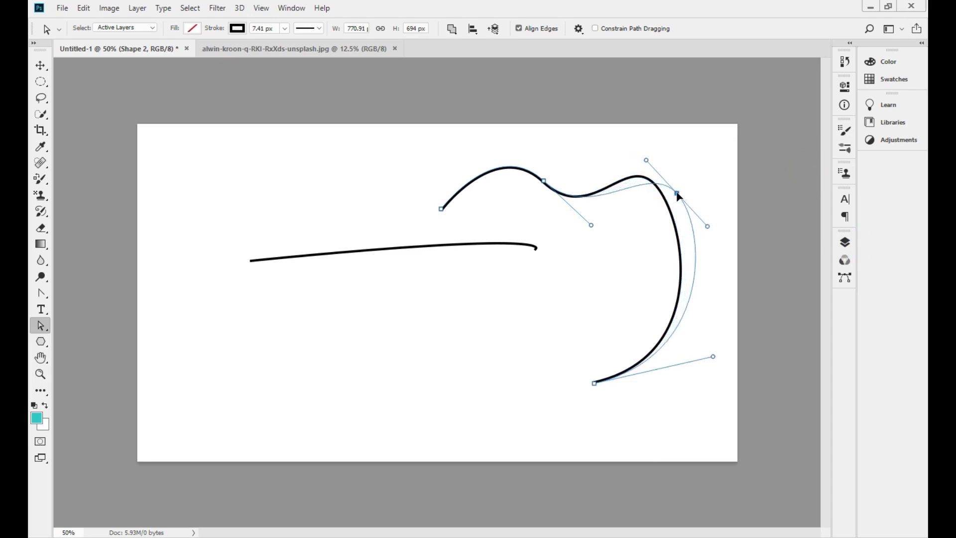
drag(595, 389, 582, 419)
drag(544, 182, 549, 156)
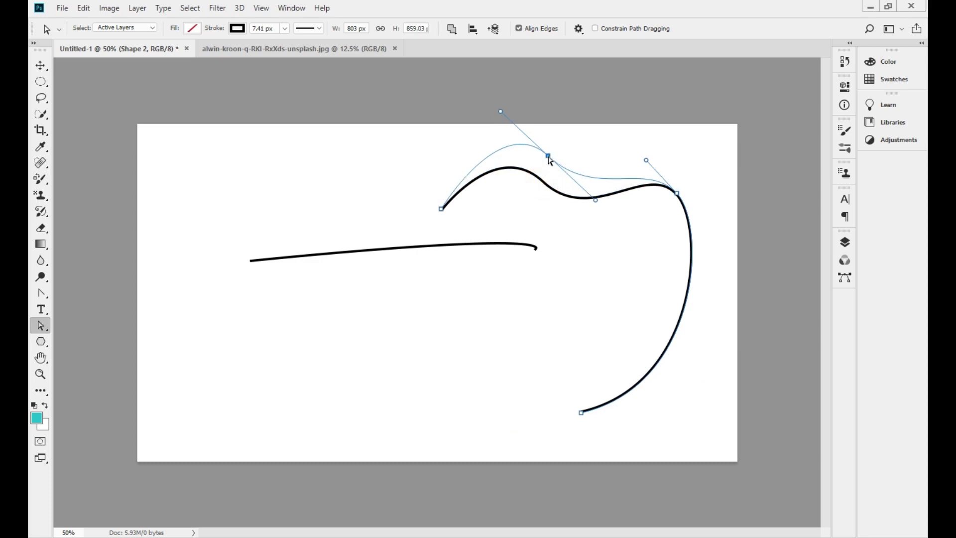
Steepen the direction handles at Shape 2's middle and upper-right anchors, and move its left end anchor up and to the left
mouse_move(500, 111)
mouse_down()
mouse_move(485, 128)
mouse_move(485, 117)
mouse_up()
drag(603, 190, 575, 236)
drag(646, 160, 650, 137)
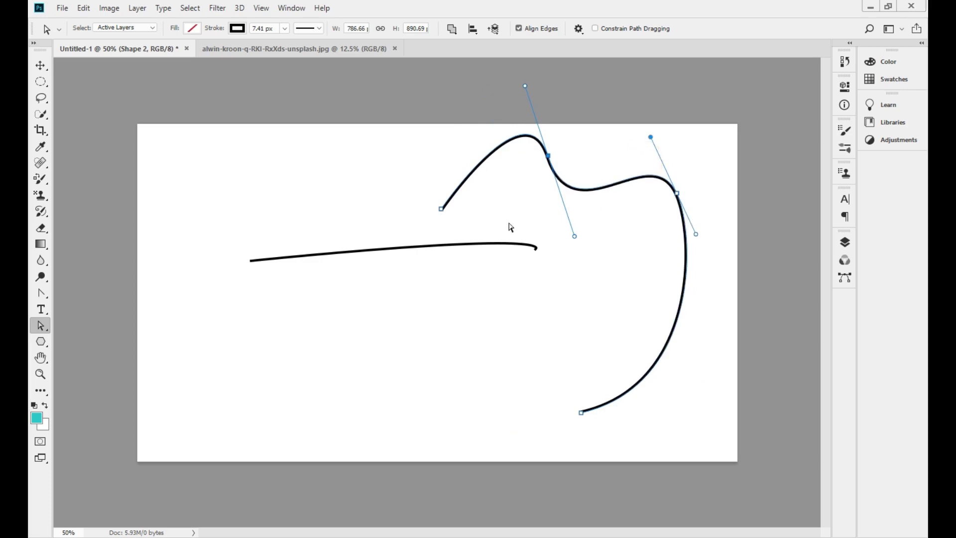
click(443, 210)
drag(443, 210, 398, 154)
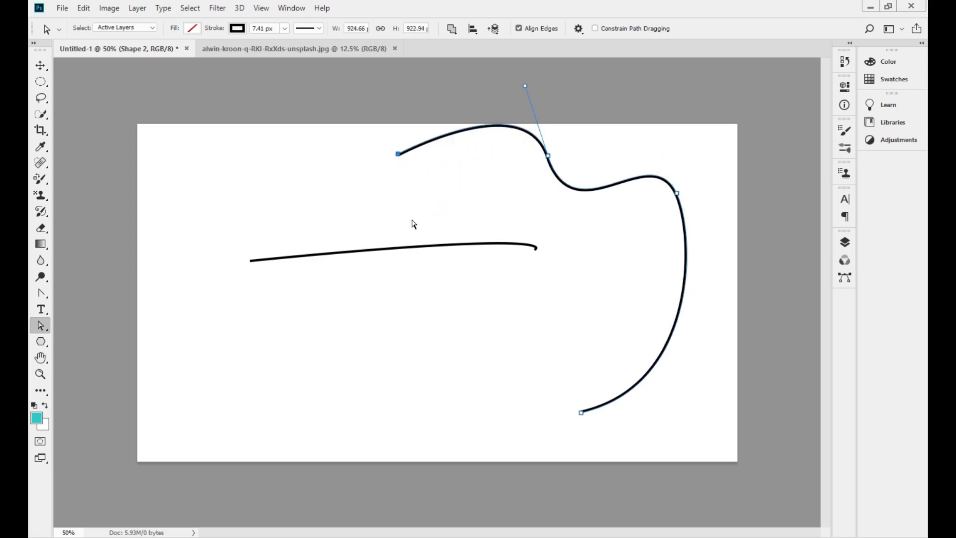
Move the whole Shape 2 path down and to the left, and the whole Shape 1 path likewise, with the Path Selection tool
click(43, 326)
click(87, 327)
drag(609, 189, 546, 246)
click(434, 247)
click(845, 242)
click(747, 261)
mouse_move(458, 244)
mouse_down()
mouse_move(418, 293)
mouse_move(420, 311)
mouse_up()
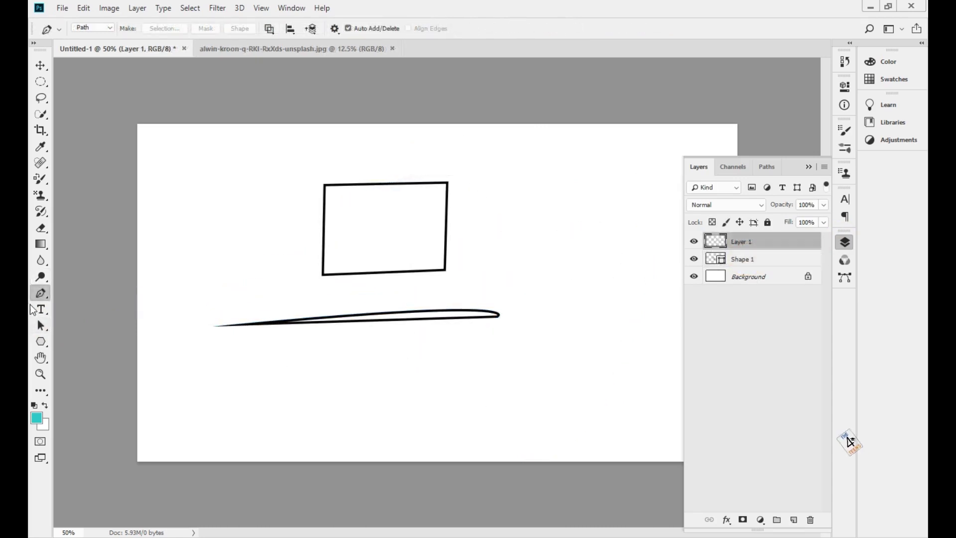
Draw a closed four-cornered path with the Pen tool on Layer 1, beside the black rectangle
click(759, 170)
click(700, 168)
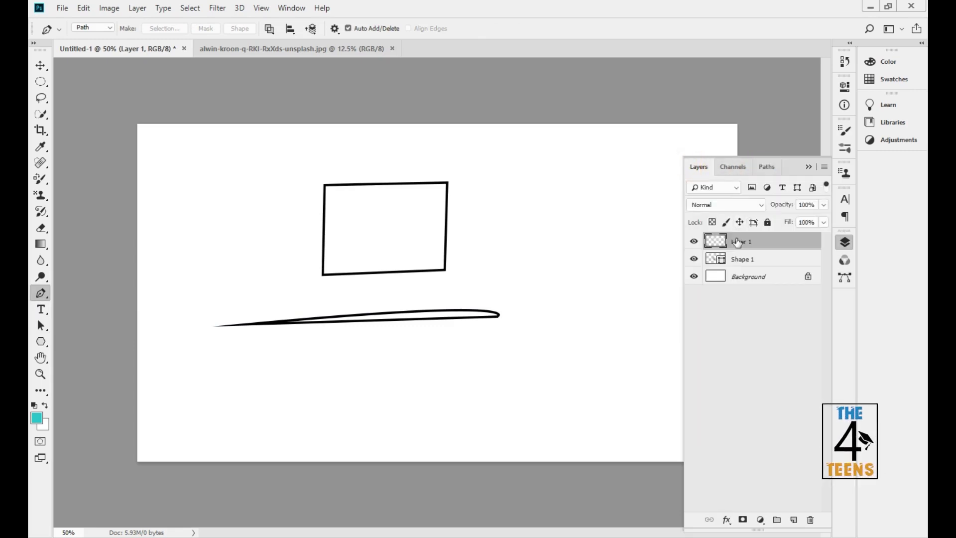
click(526, 177)
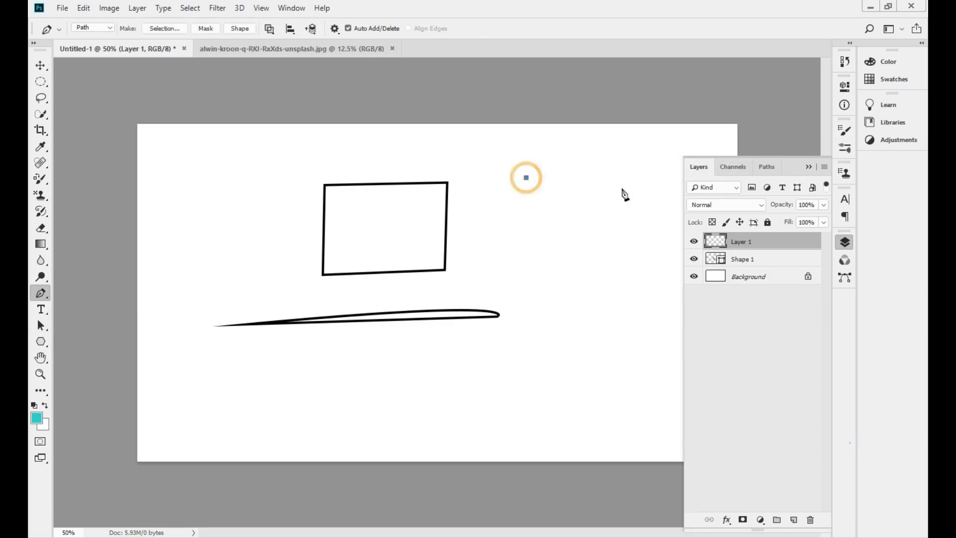
click(645, 178)
click(643, 300)
click(525, 304)
click(526, 178)
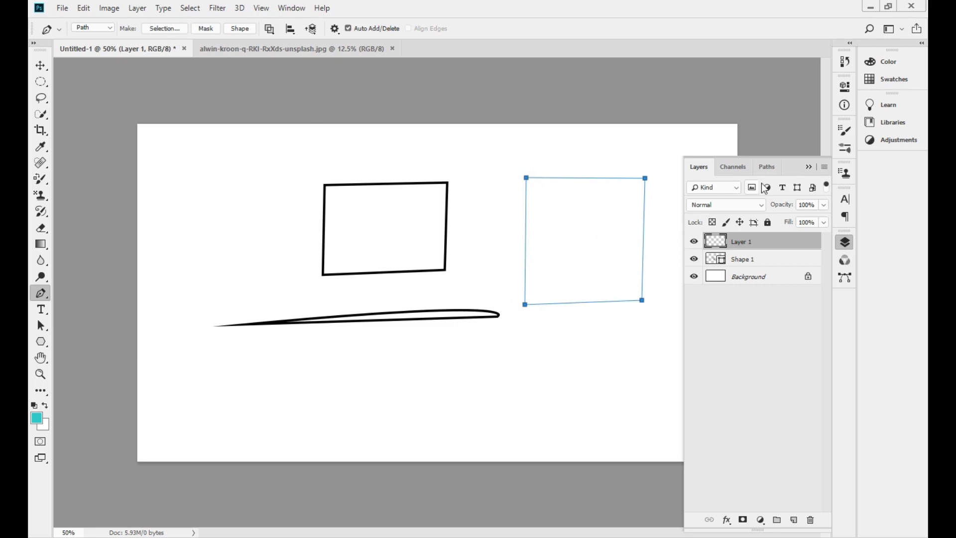
Stroke the four-cornered work path with the Brush as the stroking tool
click(767, 166)
right_click(731, 189)
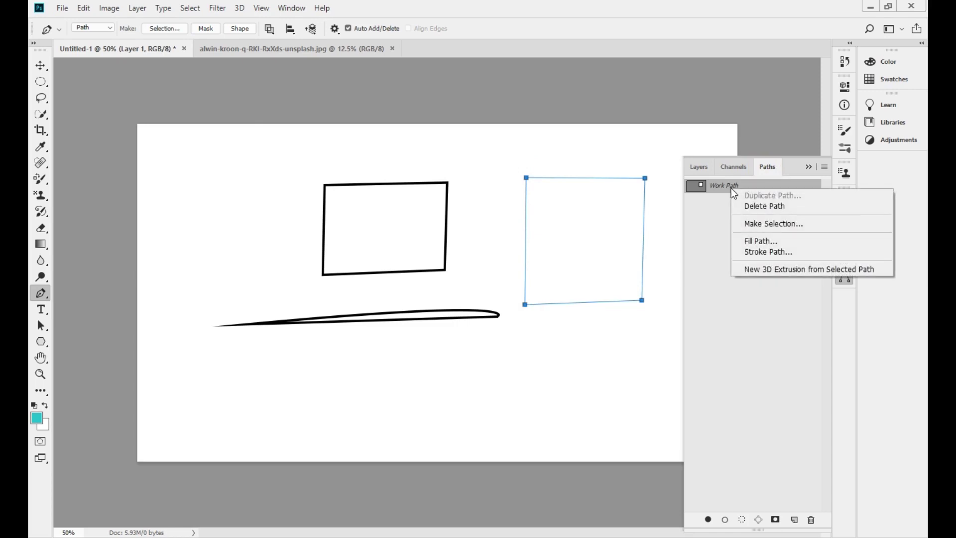
click(762, 252)
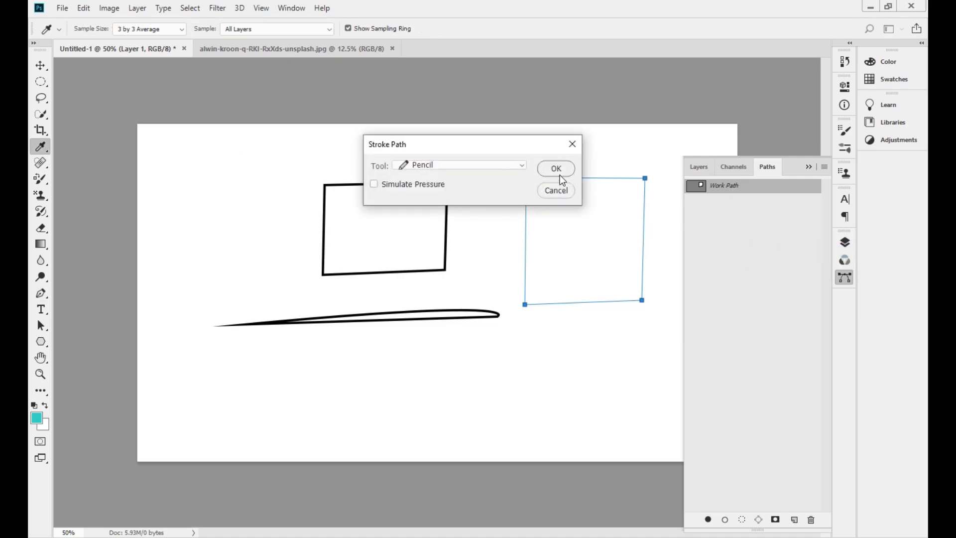
click(491, 166)
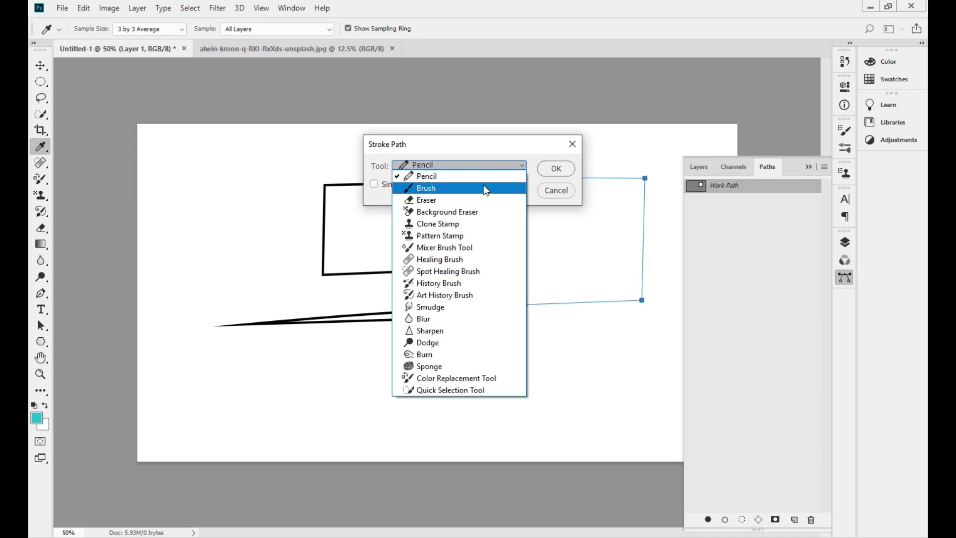
click(485, 188)
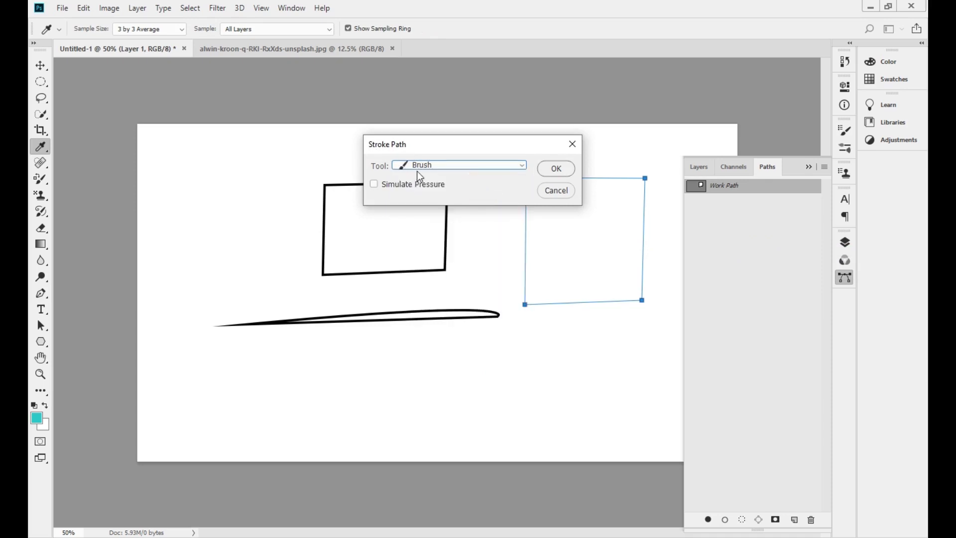
click(564, 174)
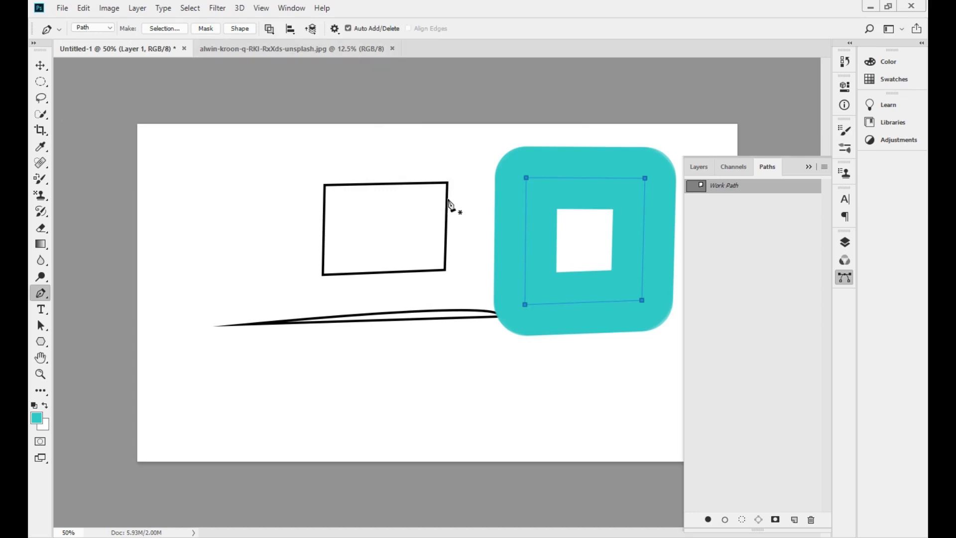
Switch to the Brush tool and set the brush size to 47 px
key(F7)
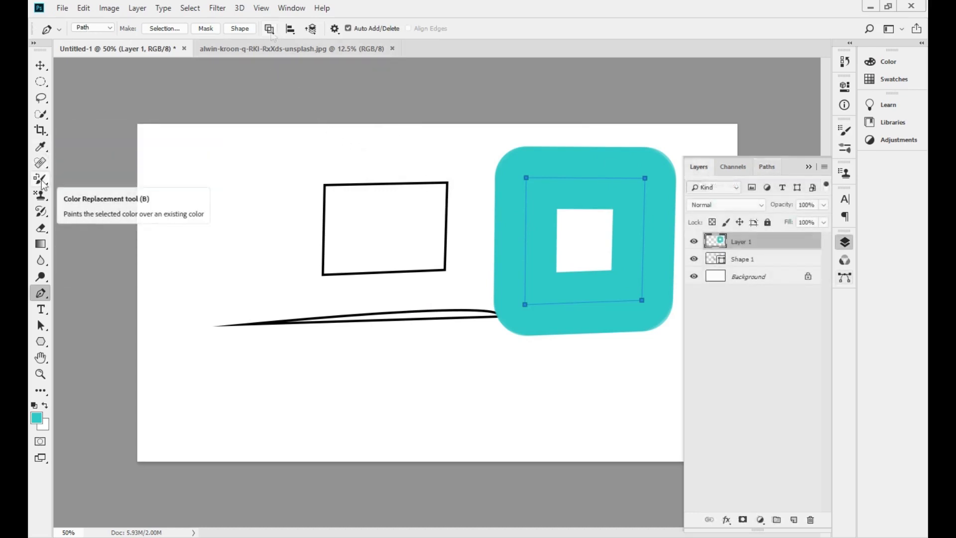
click(42, 180)
click(90, 179)
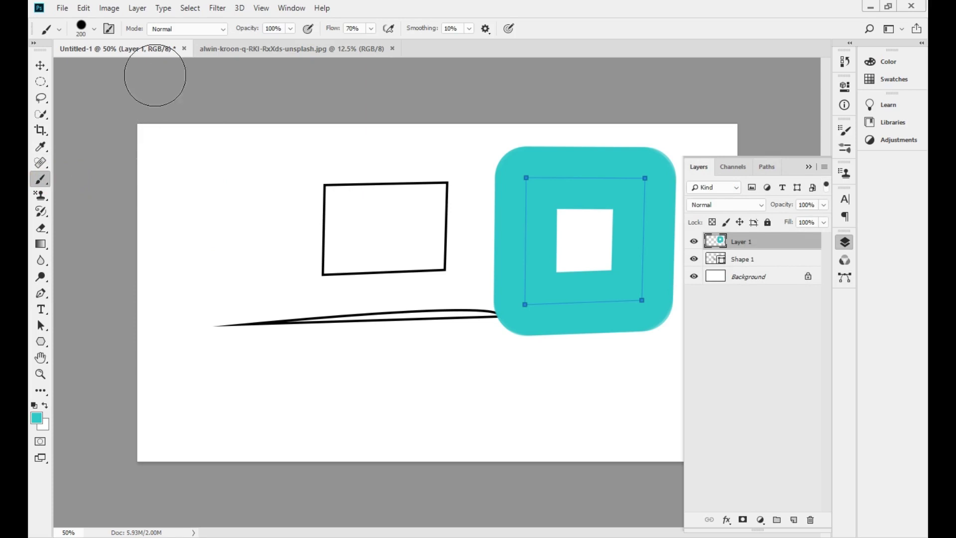
click(95, 29)
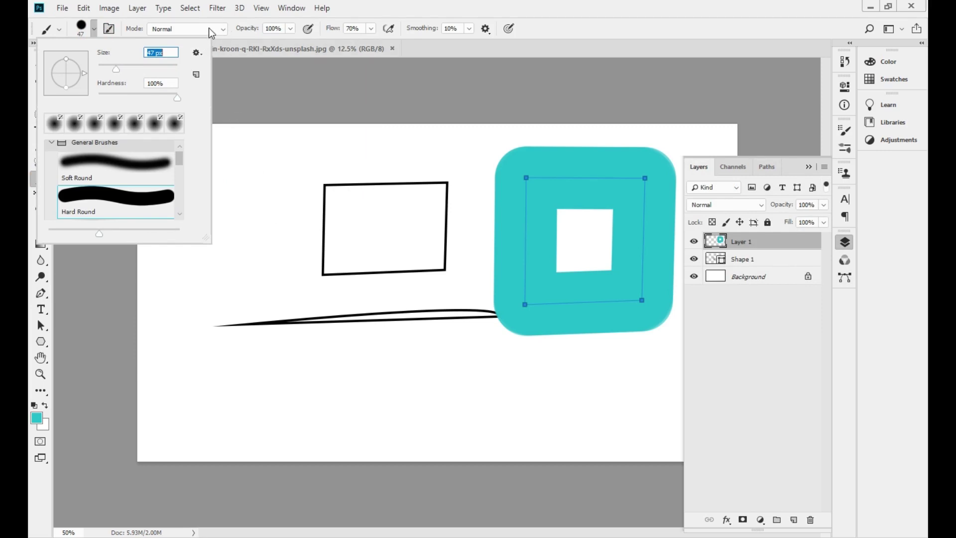
click(557, 35)
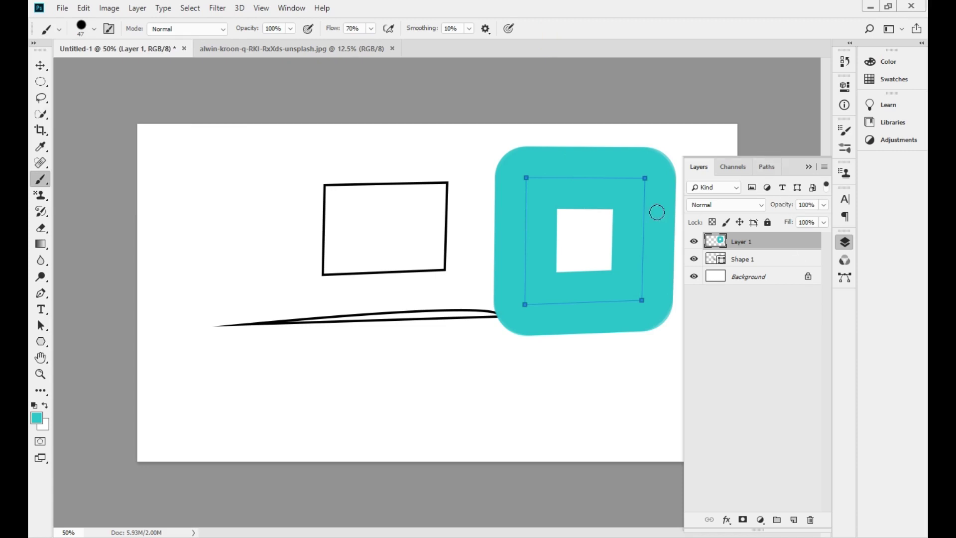
Undo the thick turquoise brush stroke along the four-cornered work path
key(ctrl+z)
key(ctrl+shift+z)
key(ctrl+z)
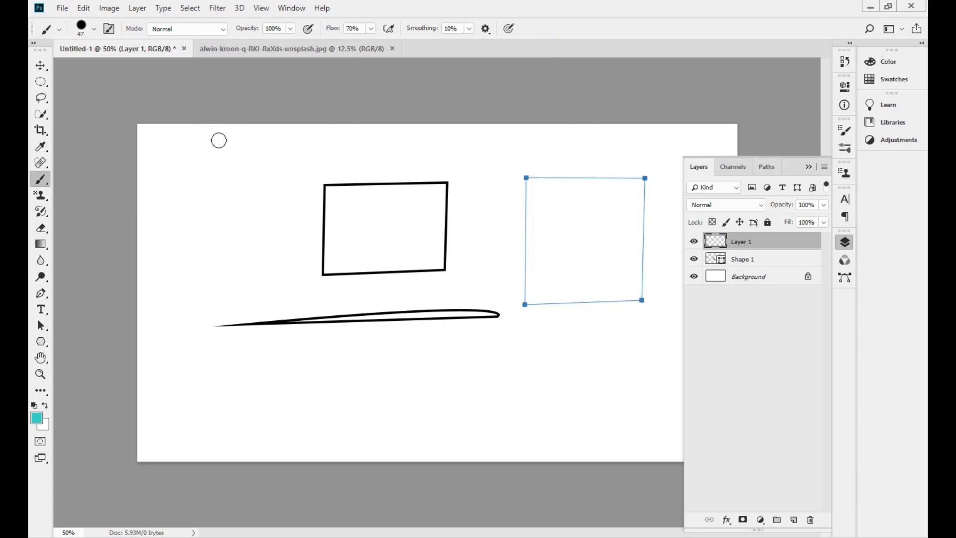
click(92, 31)
click(91, 31)
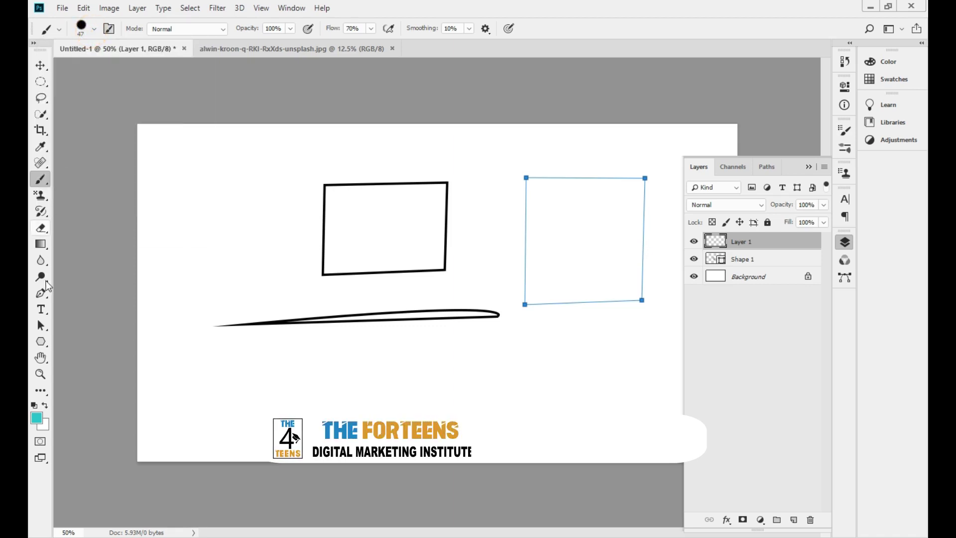
Stroke the four-cornered work path again using the 47 px Brush
click(40, 295)
click(767, 167)
right_click(724, 190)
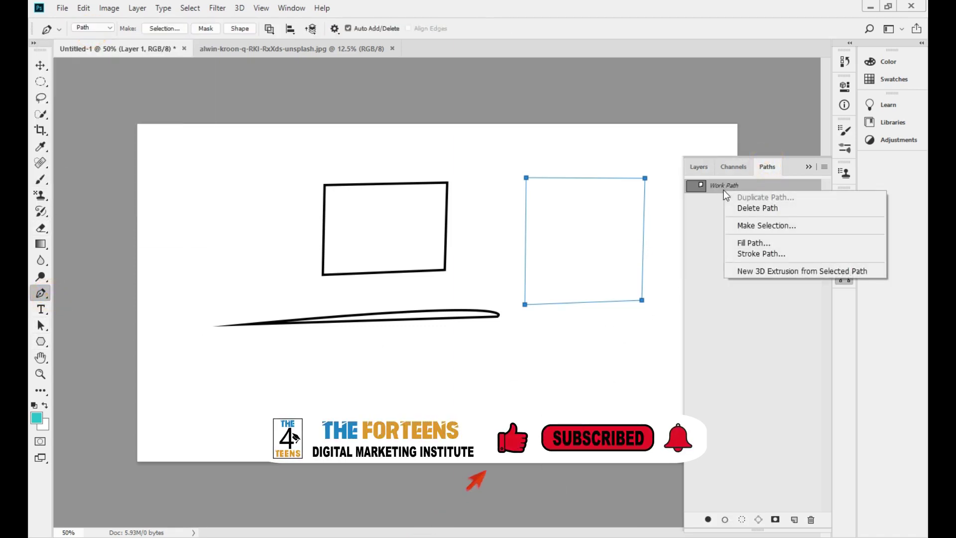
click(757, 254)
click(556, 168)
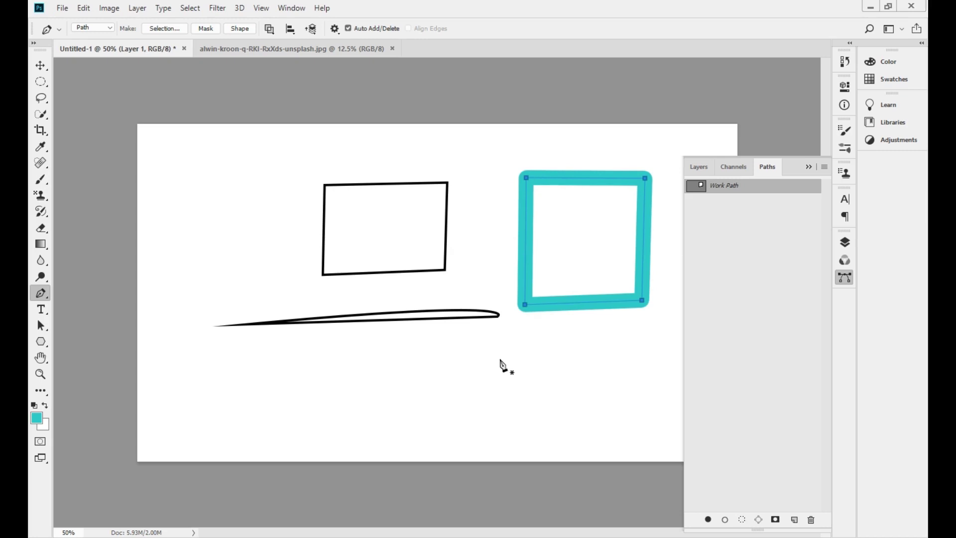
Look through the tools available for stroking the work path in the Stroke Path options, and cancel without applying a stroke
click(44, 181)
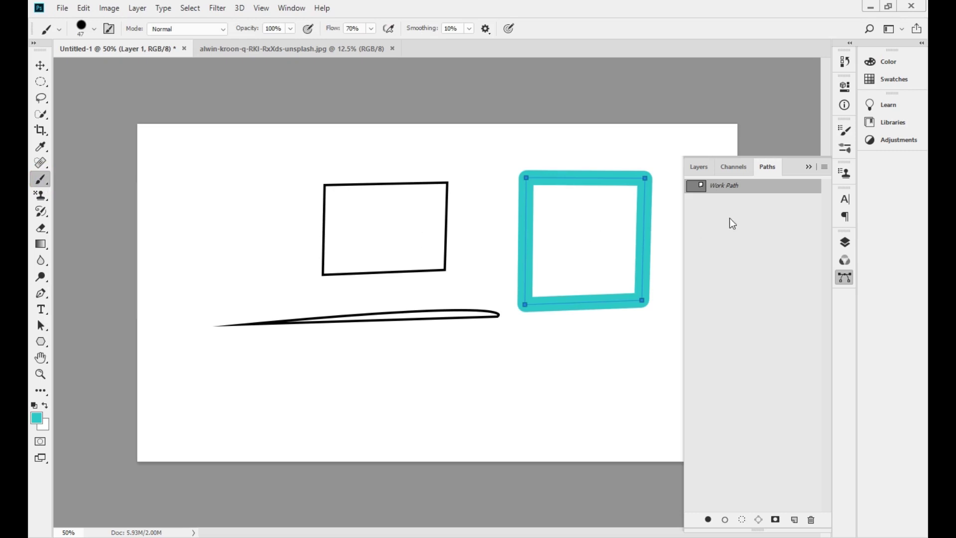
right_click(727, 186)
click(739, 247)
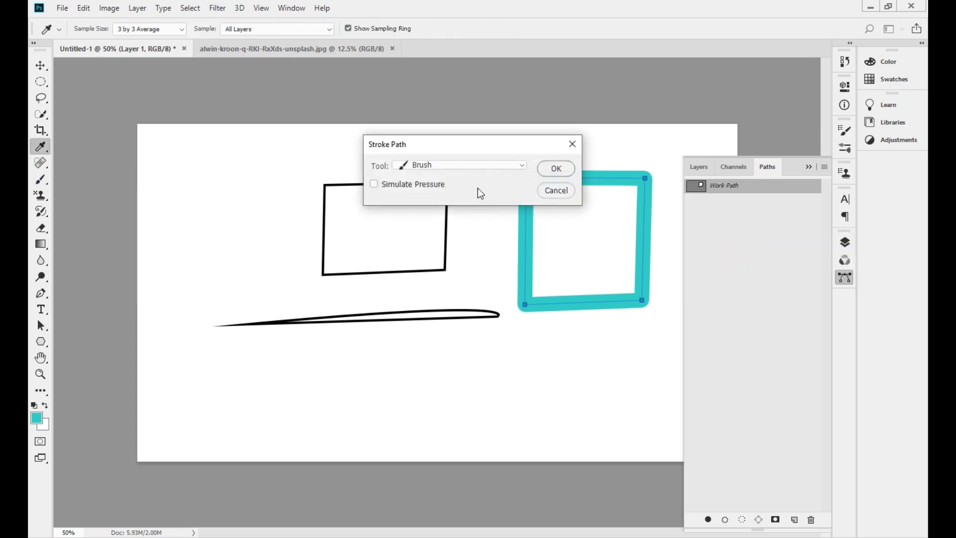
click(487, 165)
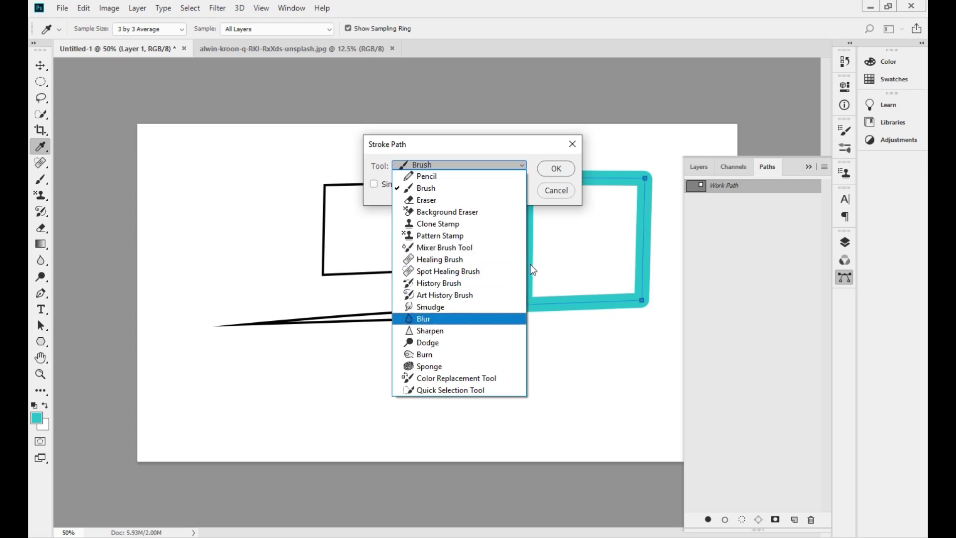
click(497, 163)
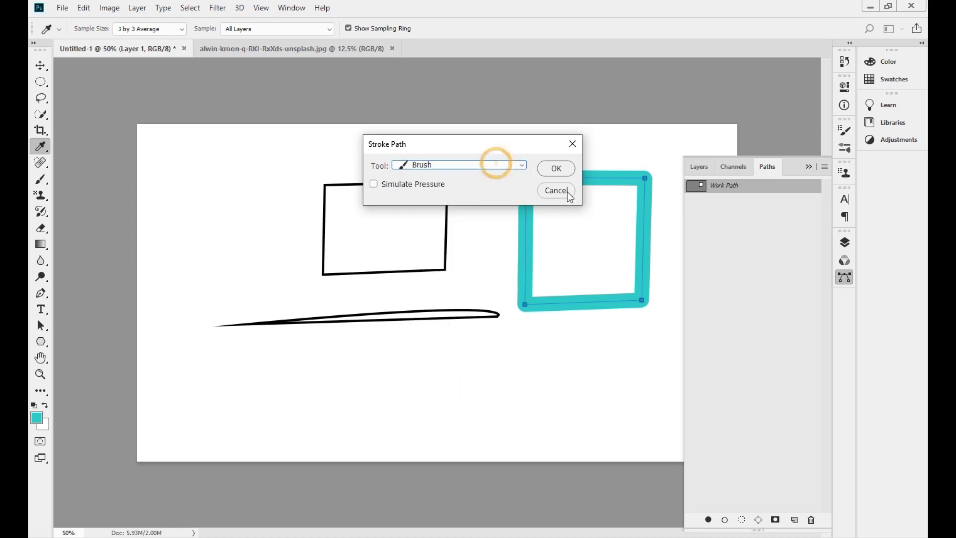
click(567, 191)
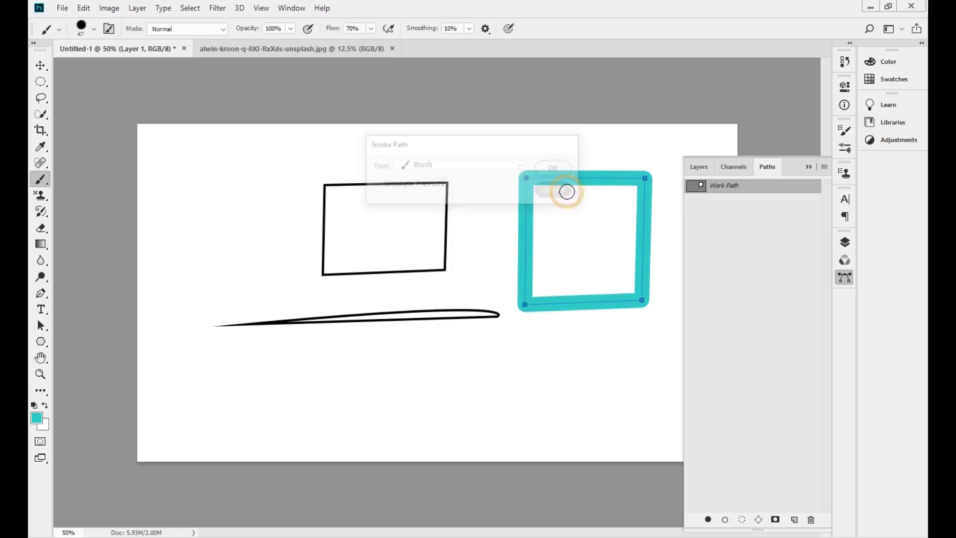
click(713, 172)
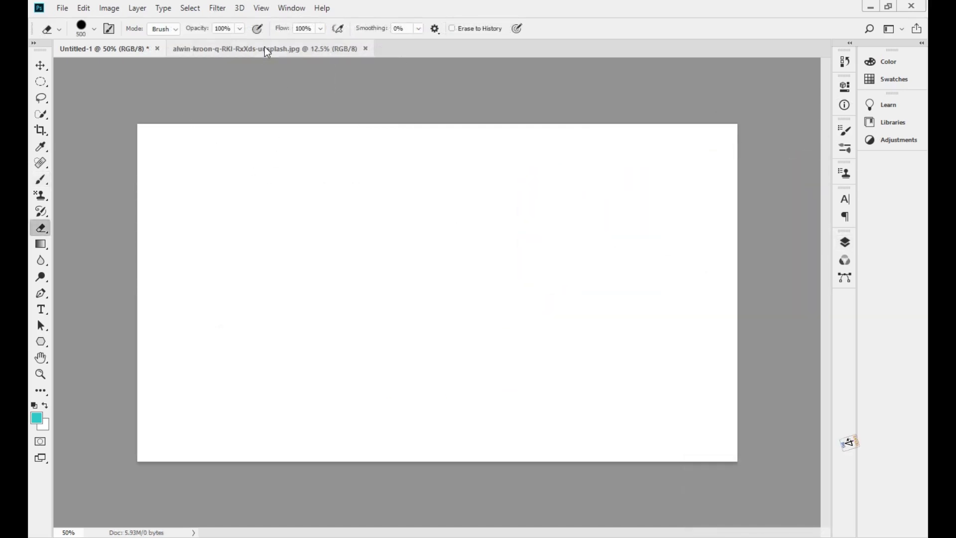
In the castle photo, trace the hill ridge and castle skyline with curved Pen tool segments running past both sides of the image
click(268, 50)
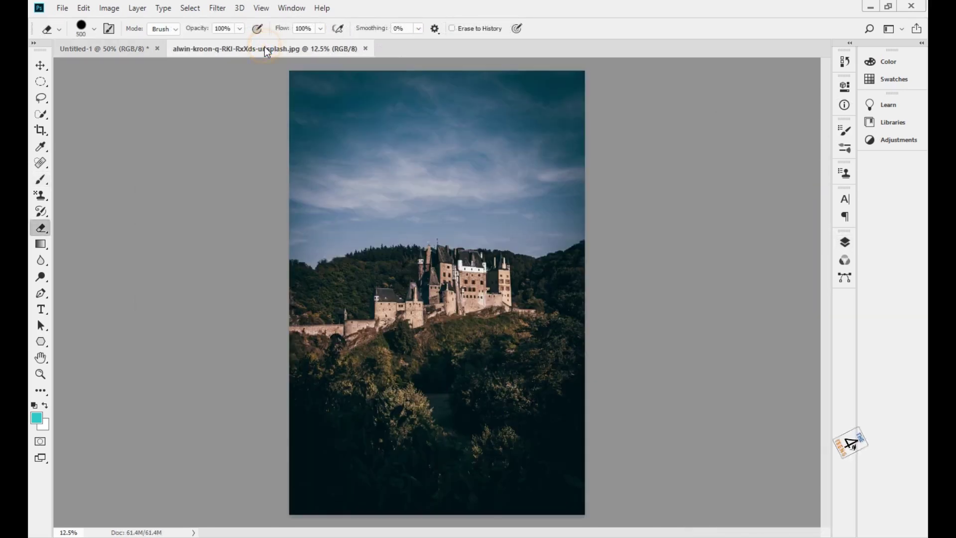
right_click(44, 297)
click(100, 292)
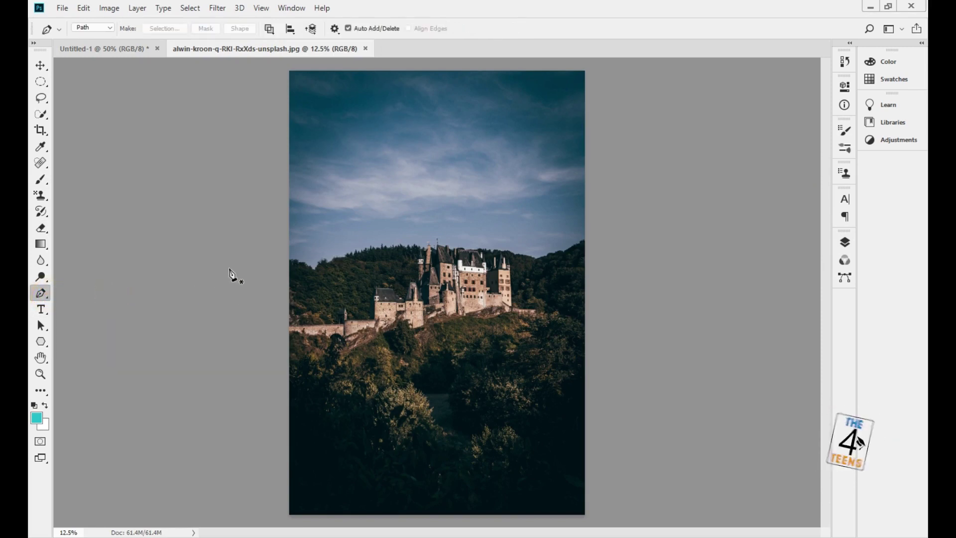
click(274, 263)
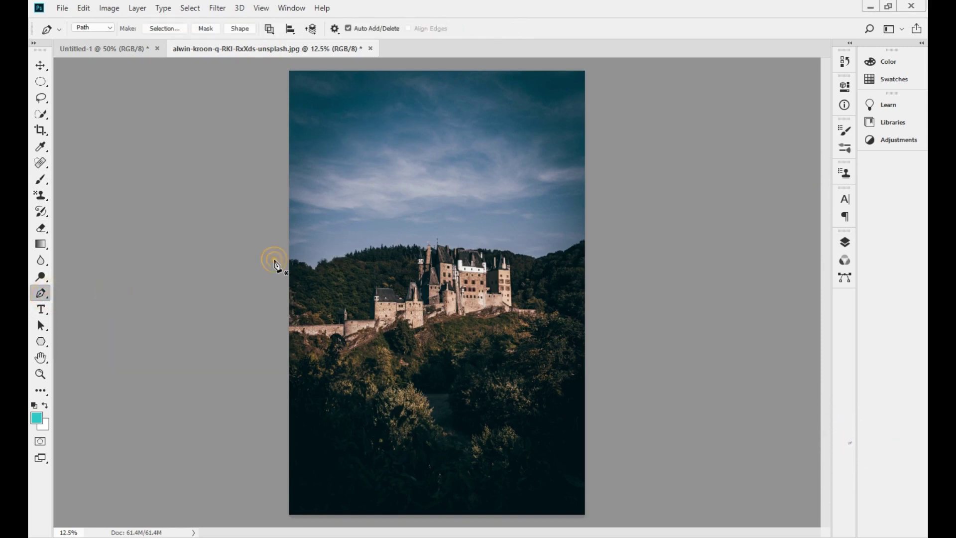
mouse_move(314, 271)
mouse_down()
mouse_move(328, 289)
mouse_move(314, 271)
mouse_up()
drag(424, 249, 494, 261)
click(494, 259)
drag(494, 259, 423, 249)
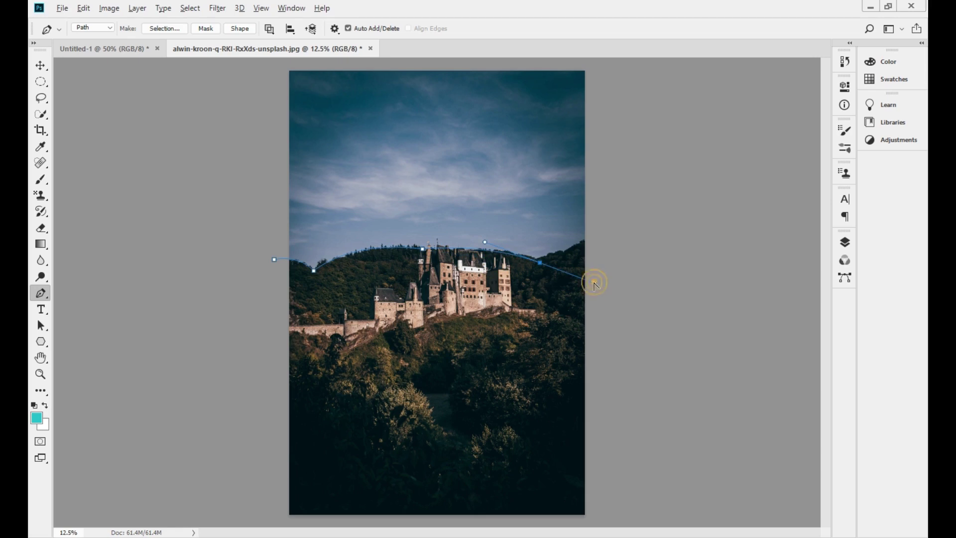
drag(594, 283, 548, 267)
drag(656, 218, 653, 214)
drag(652, 215, 609, 233)
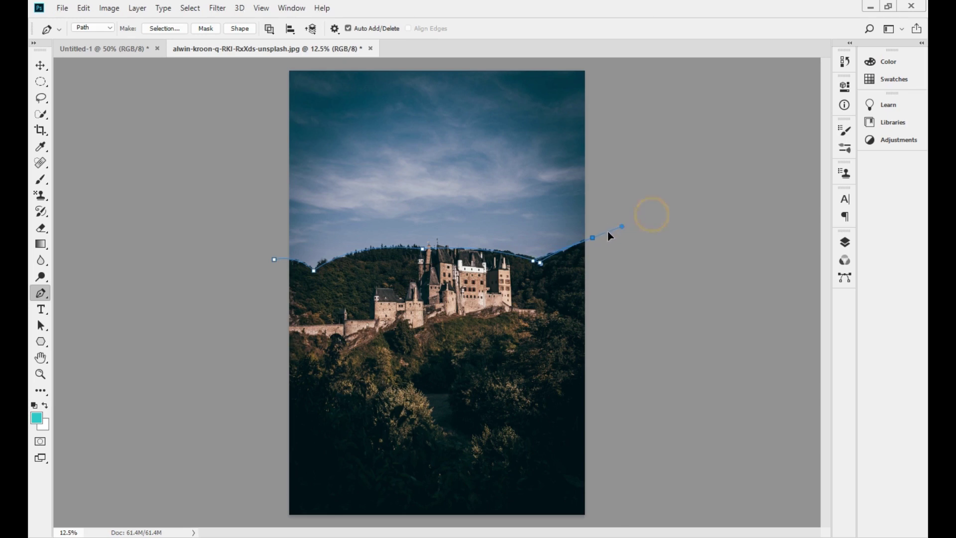
Close the path around the sky outside the photo's upper corners and convert it into a new selection with 0 px feather
click(593, 63)
click(270, 64)
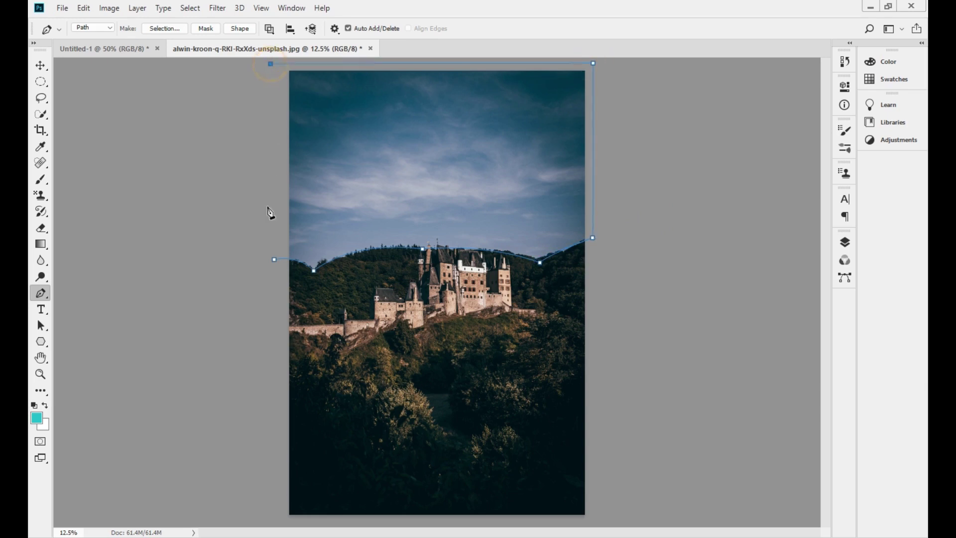
click(274, 260)
click(166, 29)
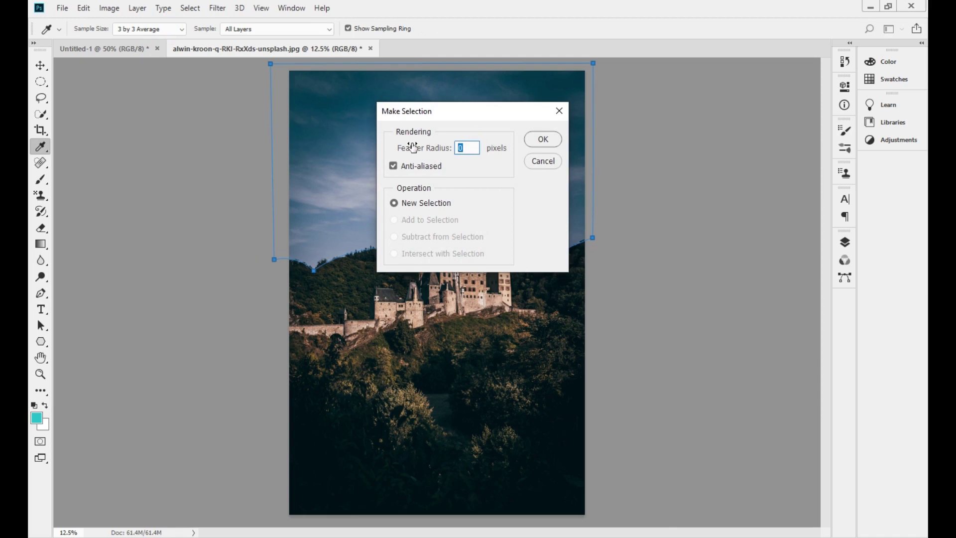
key(Return)
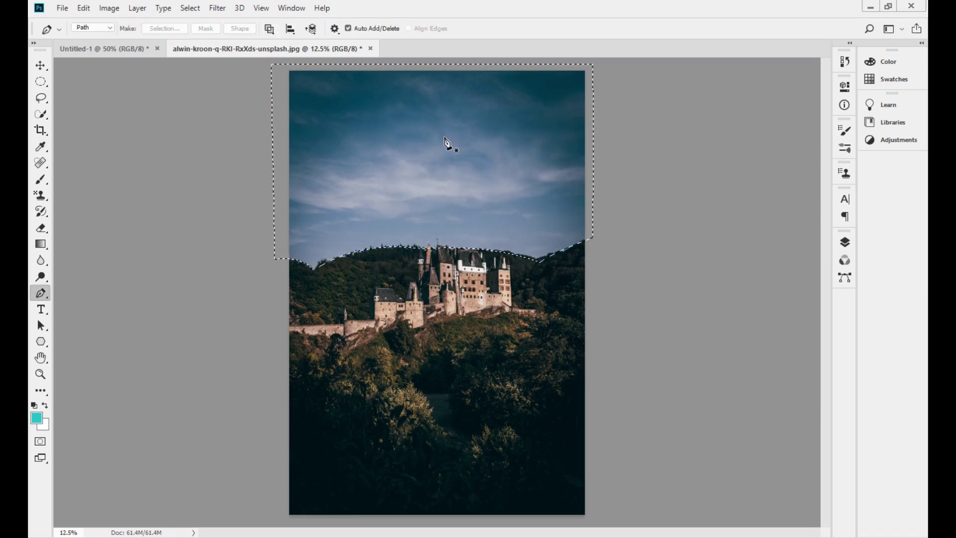
Unlock the castle photo's background layer and delete the selected sky from it
key(F7)
click(811, 247)
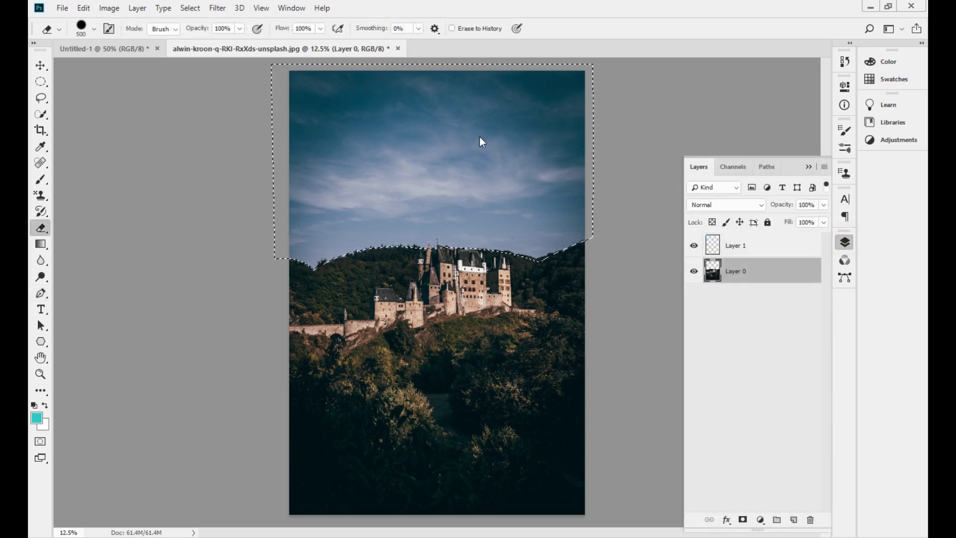
key(Delete)
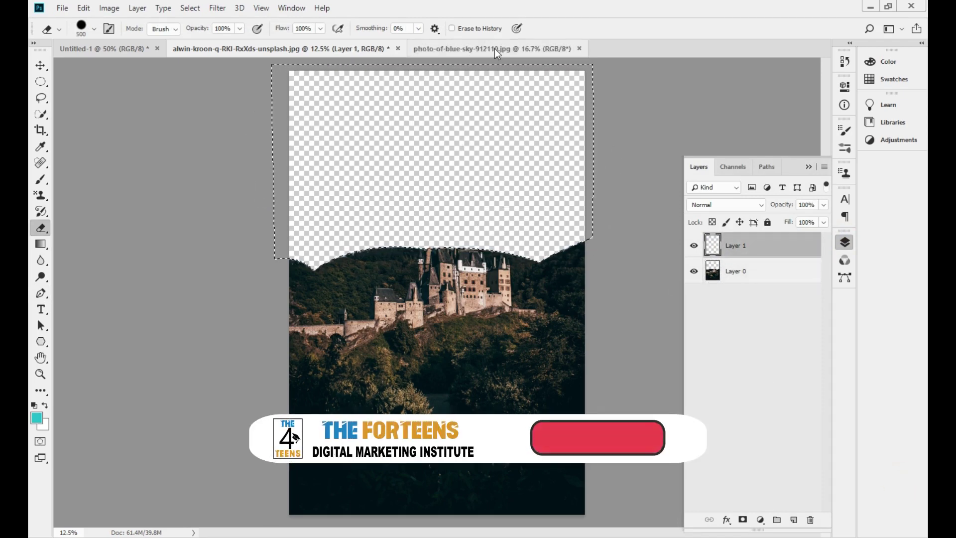
Bring the photo-of-blue-sky-912110.jpg image into the castle document with the Move tool and place its layer beneath the castle layer
click(491, 48)
click(41, 65)
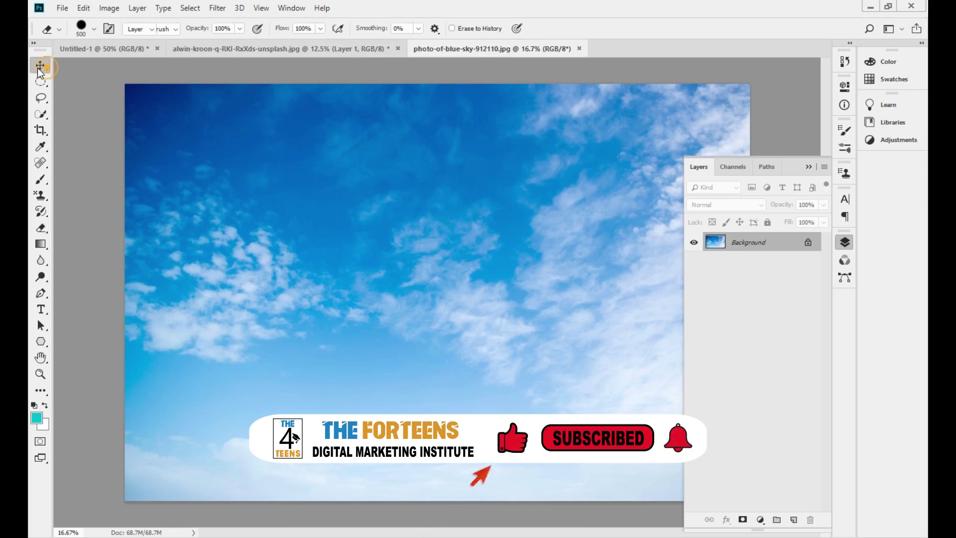
drag(371, 67, 401, 168)
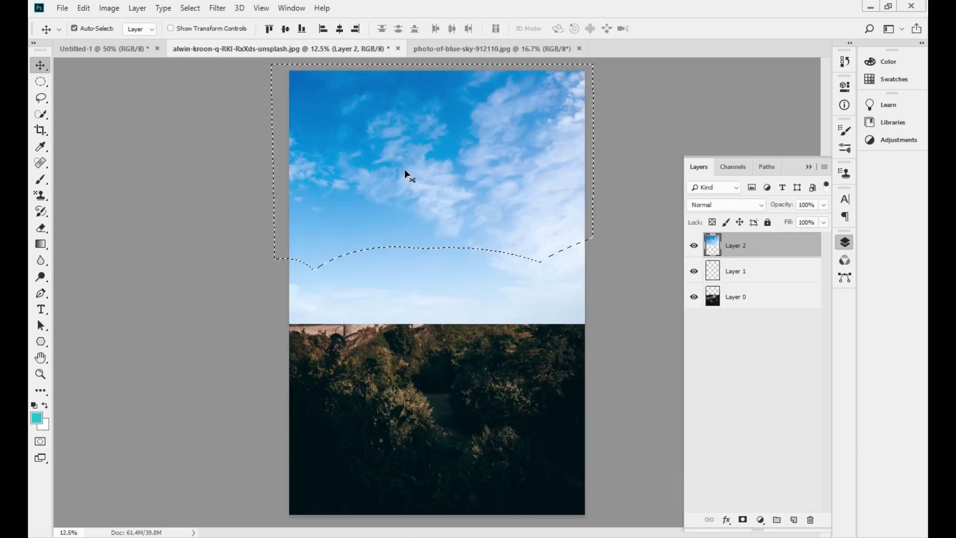
drag(736, 247, 736, 318)
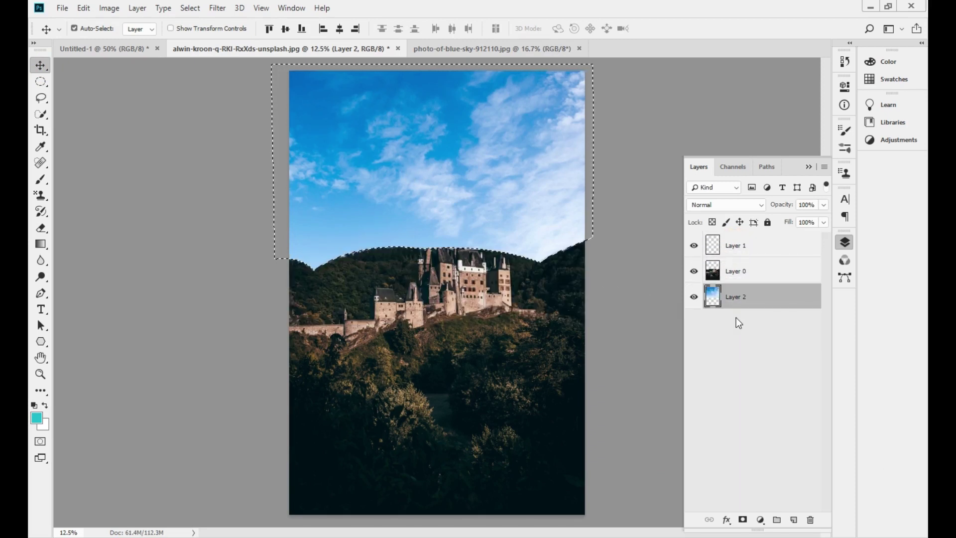
Enlarge the blue sky layer to about 121%, position it to fill the area behind the castle, and clear the selection
mouse_move(494, 173)
mouse_down()
mouse_move(475, 209)
mouse_move(514, 175)
mouse_move(504, 176)
mouse_up()
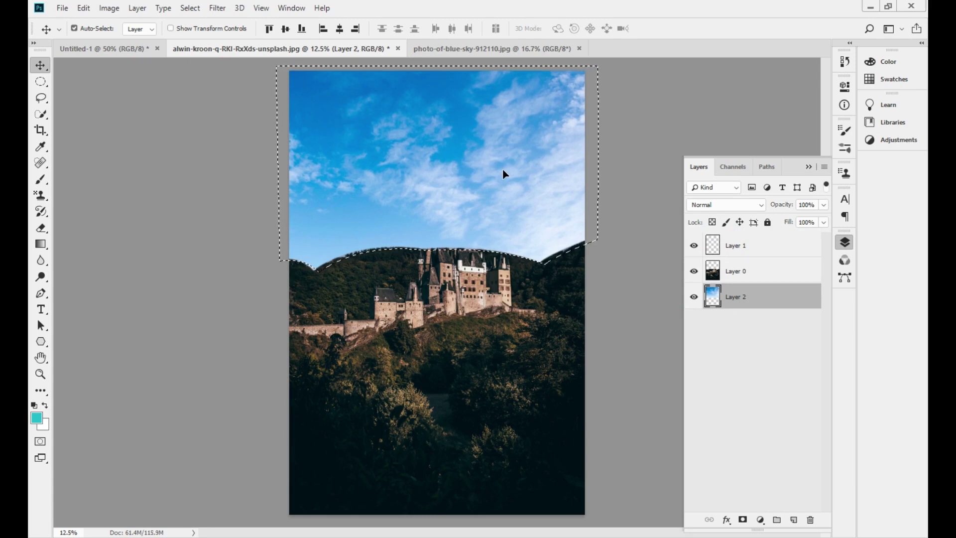
key(ctrl+t)
drag(599, 273, 667, 316)
drag(518, 182, 494, 180)
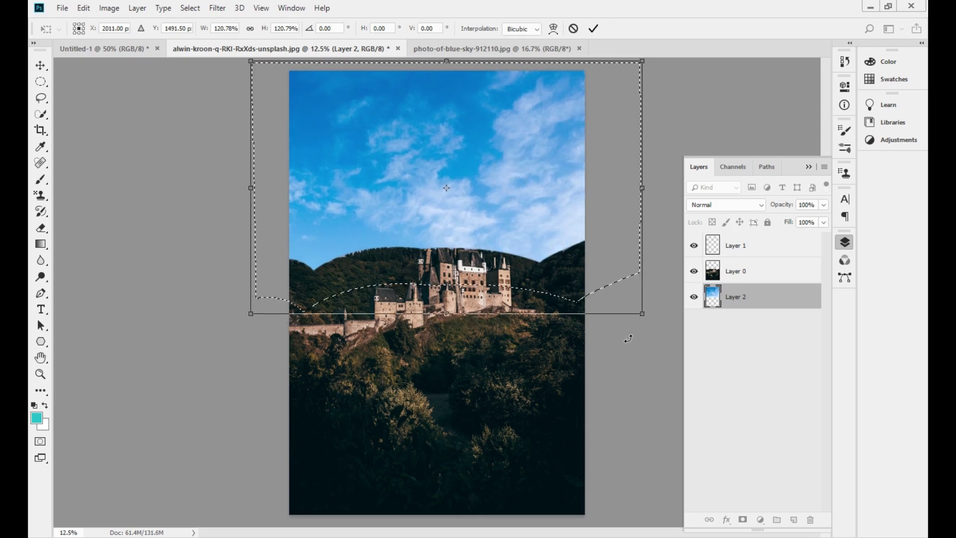
key(Return)
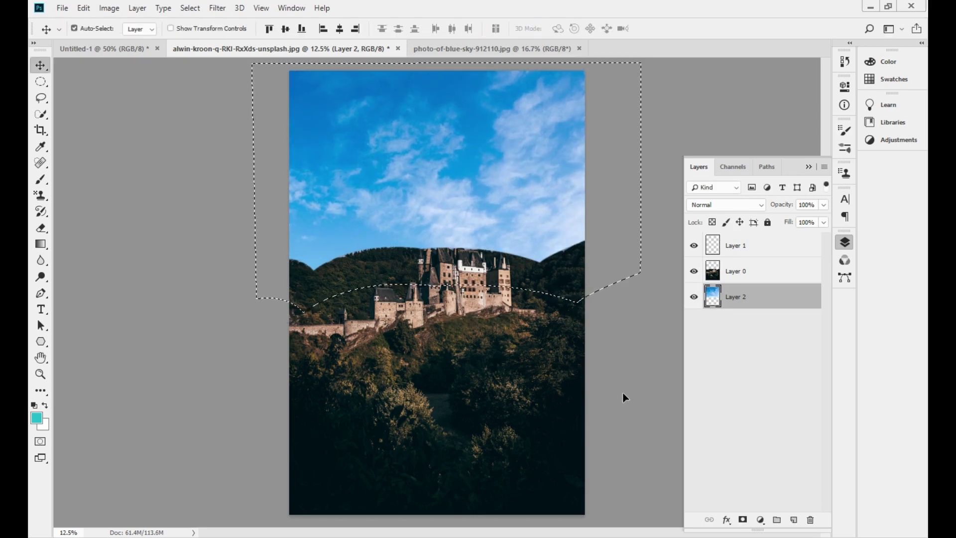
key(ctrl+d)
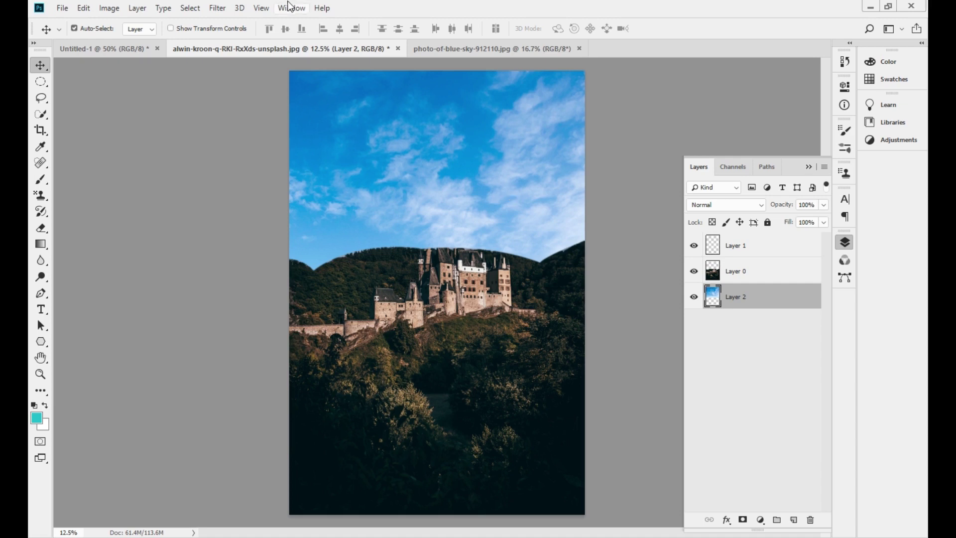
click(806, 167)
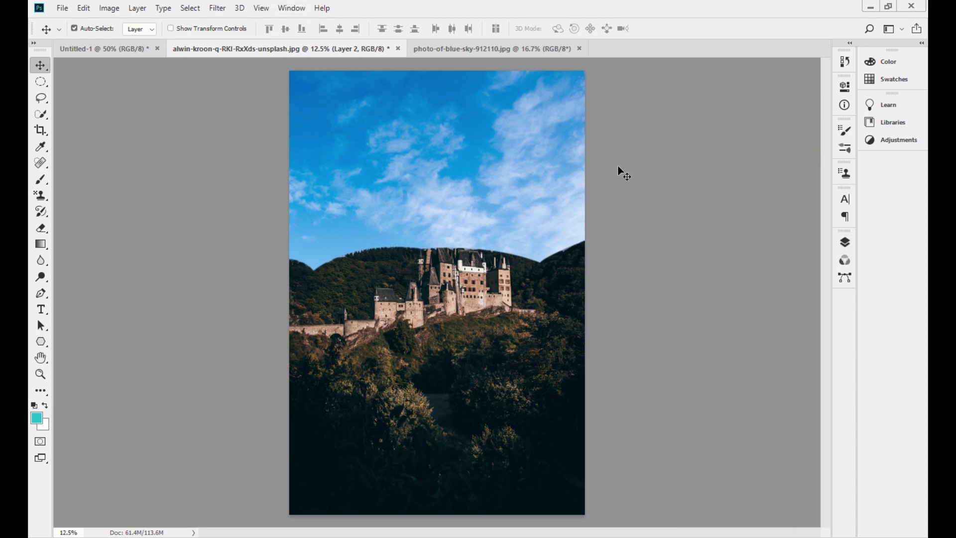